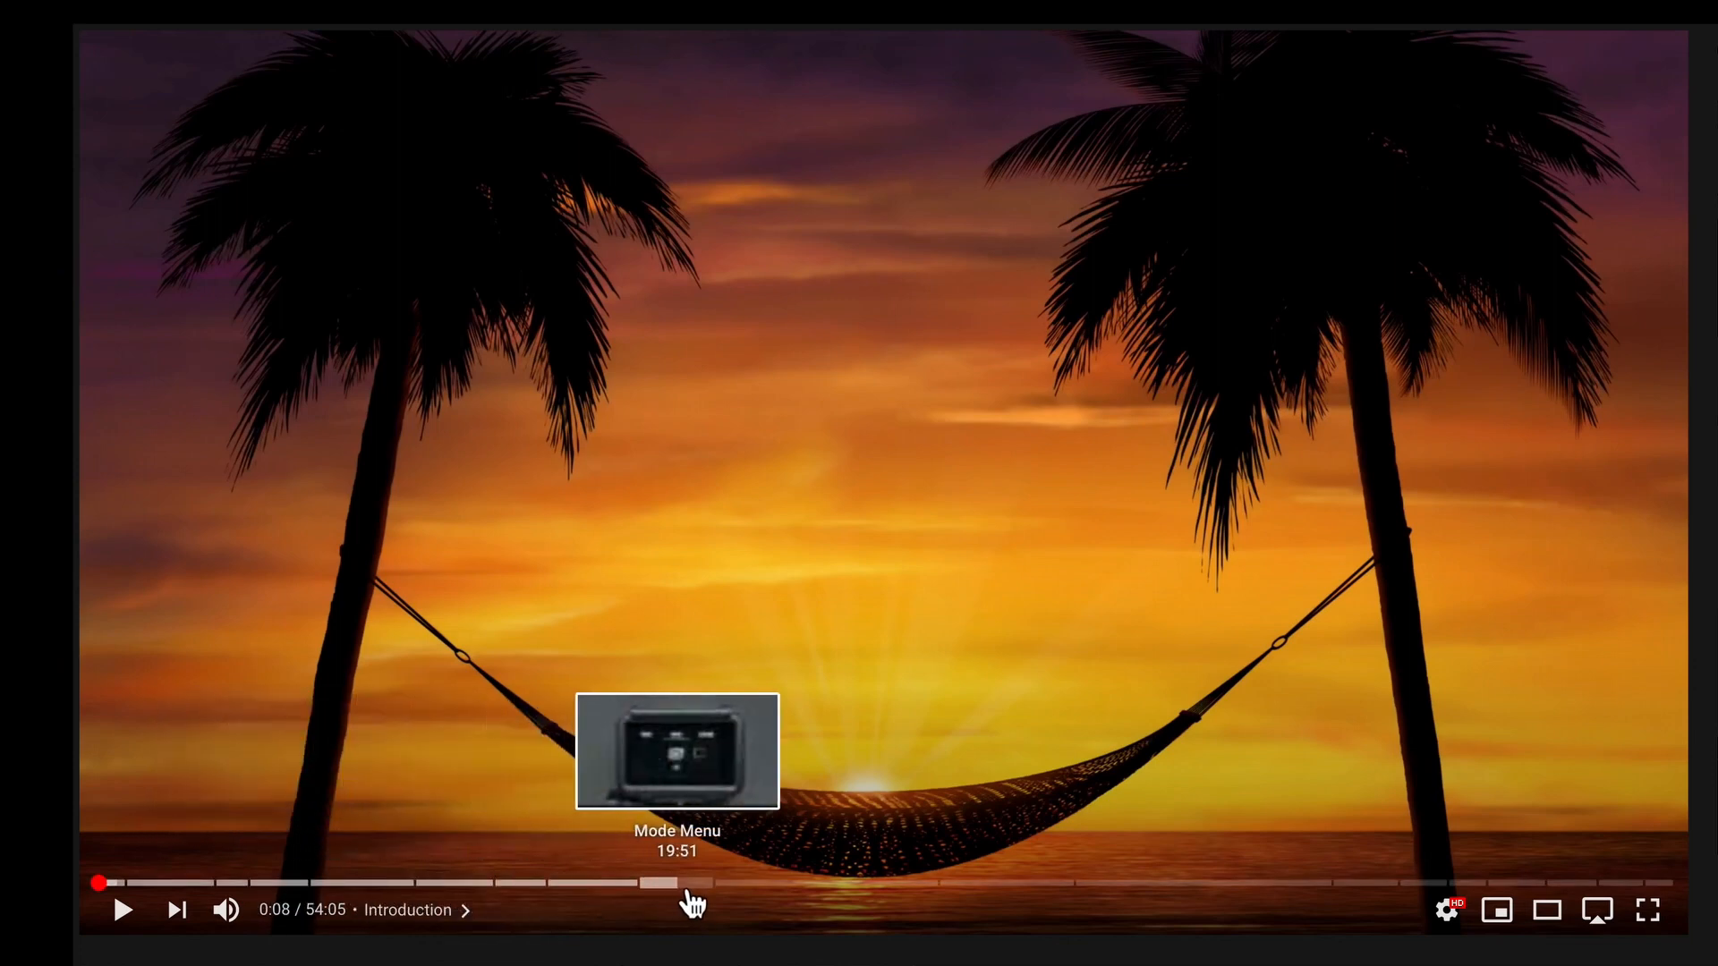
Browse the YouTube video's chapter list and open the 07:15 chapter from the description's chapter index.
{"action": "left_click", "coordinate": [415, 920]}
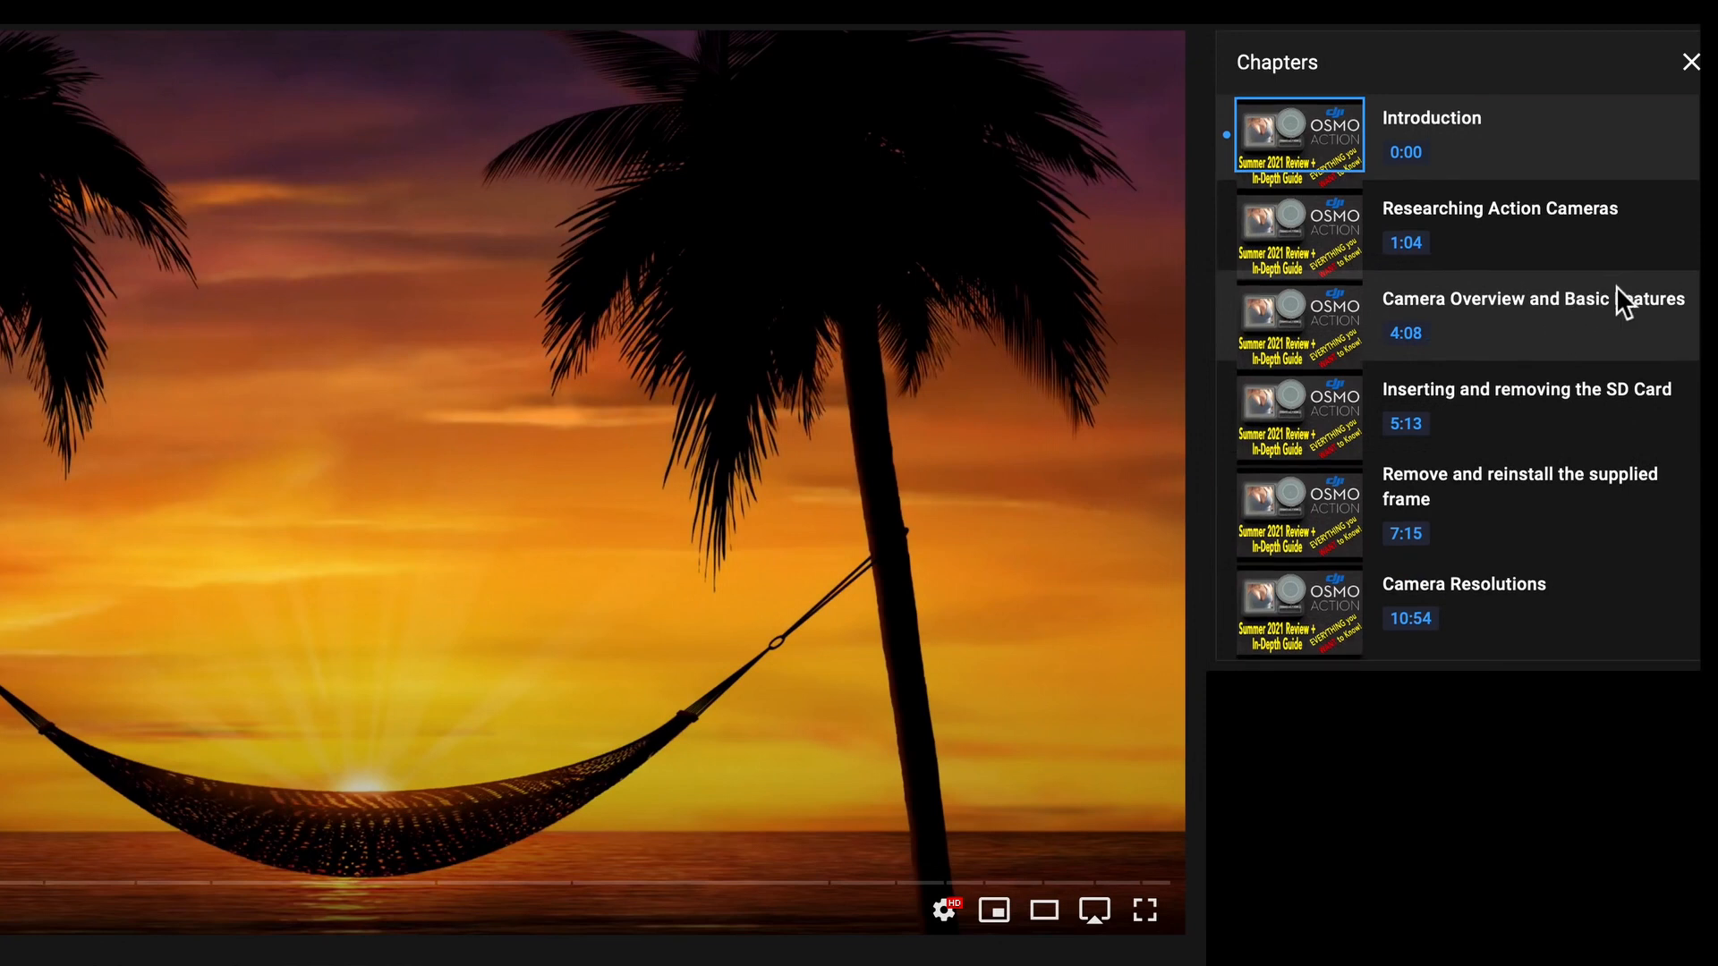
{"action": "scroll", "coordinate": [1616, 287], "scroll_direction": "down", "scroll_amount": 2}
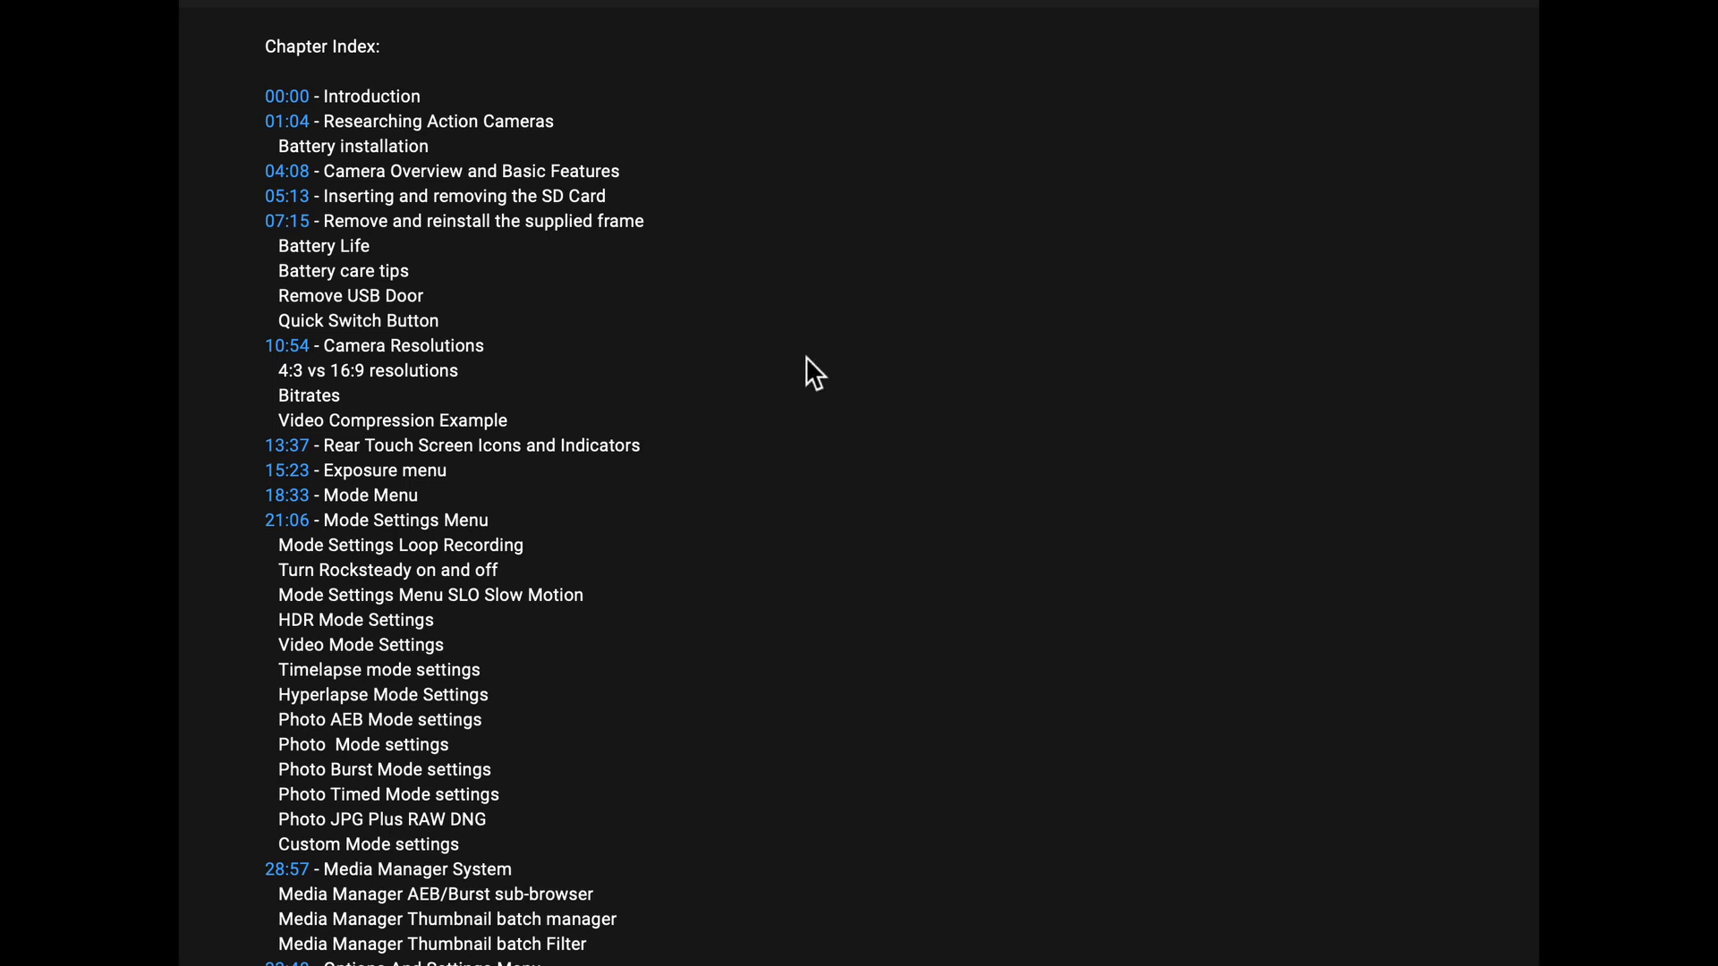
{"action": "left_click", "coordinate": [298, 224]}
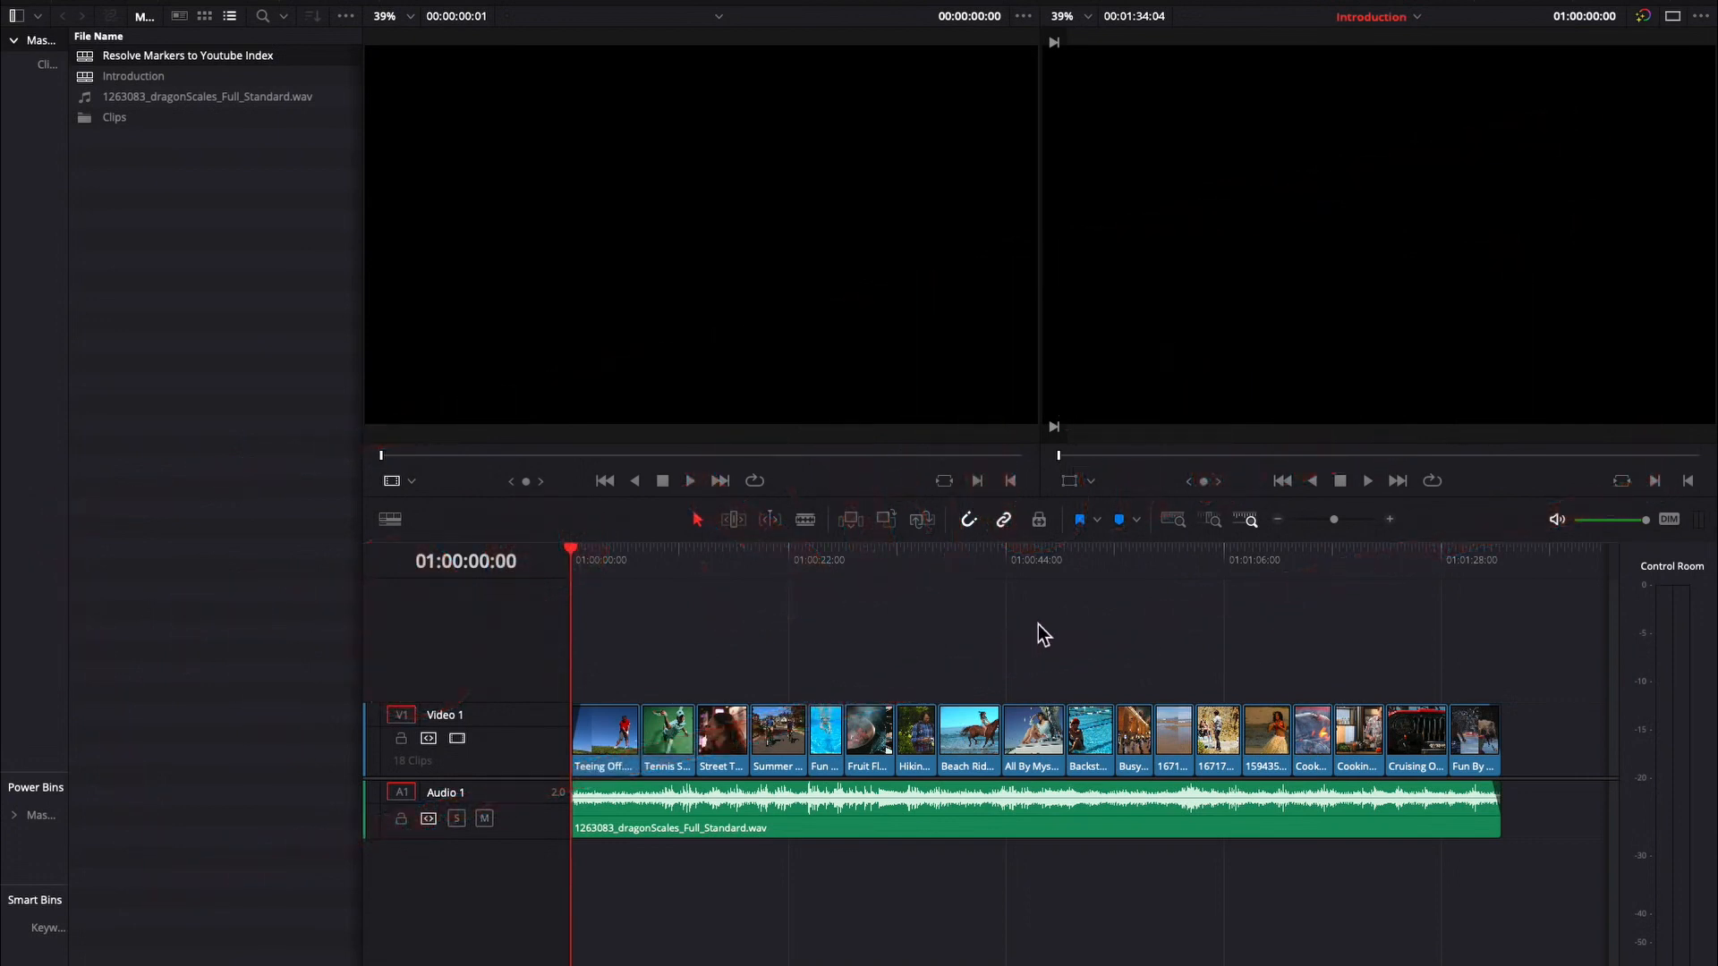
{"action": "left_click_drag", "start_coordinate": [631, 627], "coordinate": [1484, 726]}
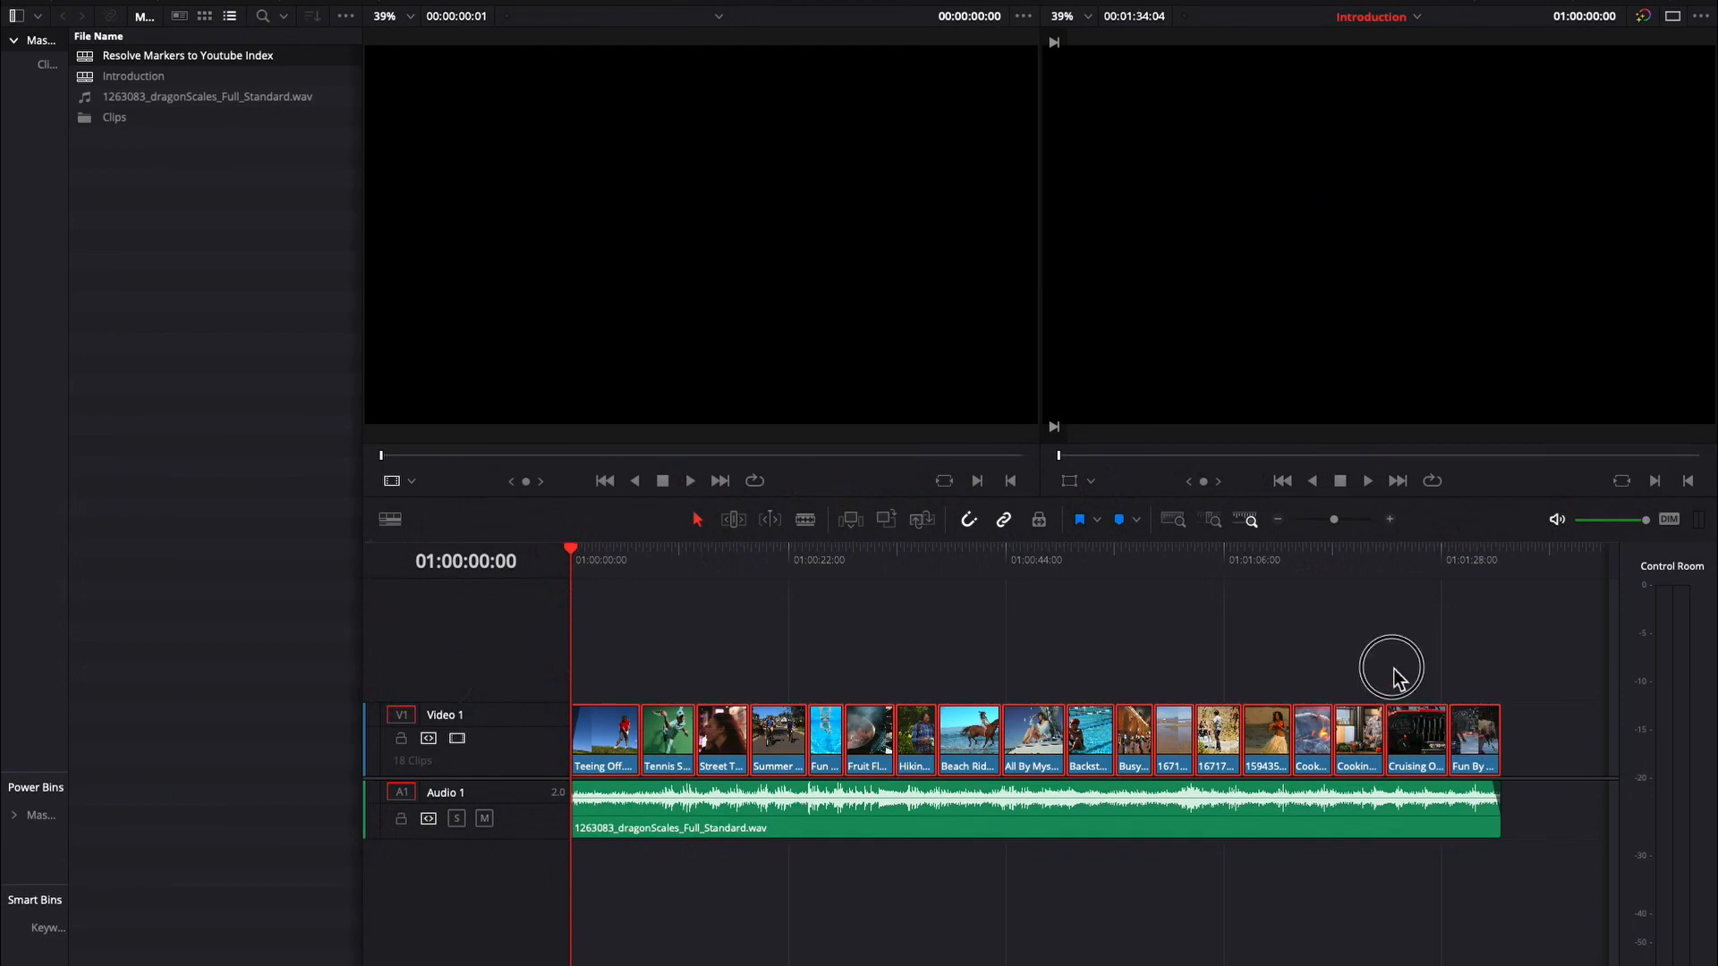
{"action": "left_click", "coordinate": [1388, 659]}
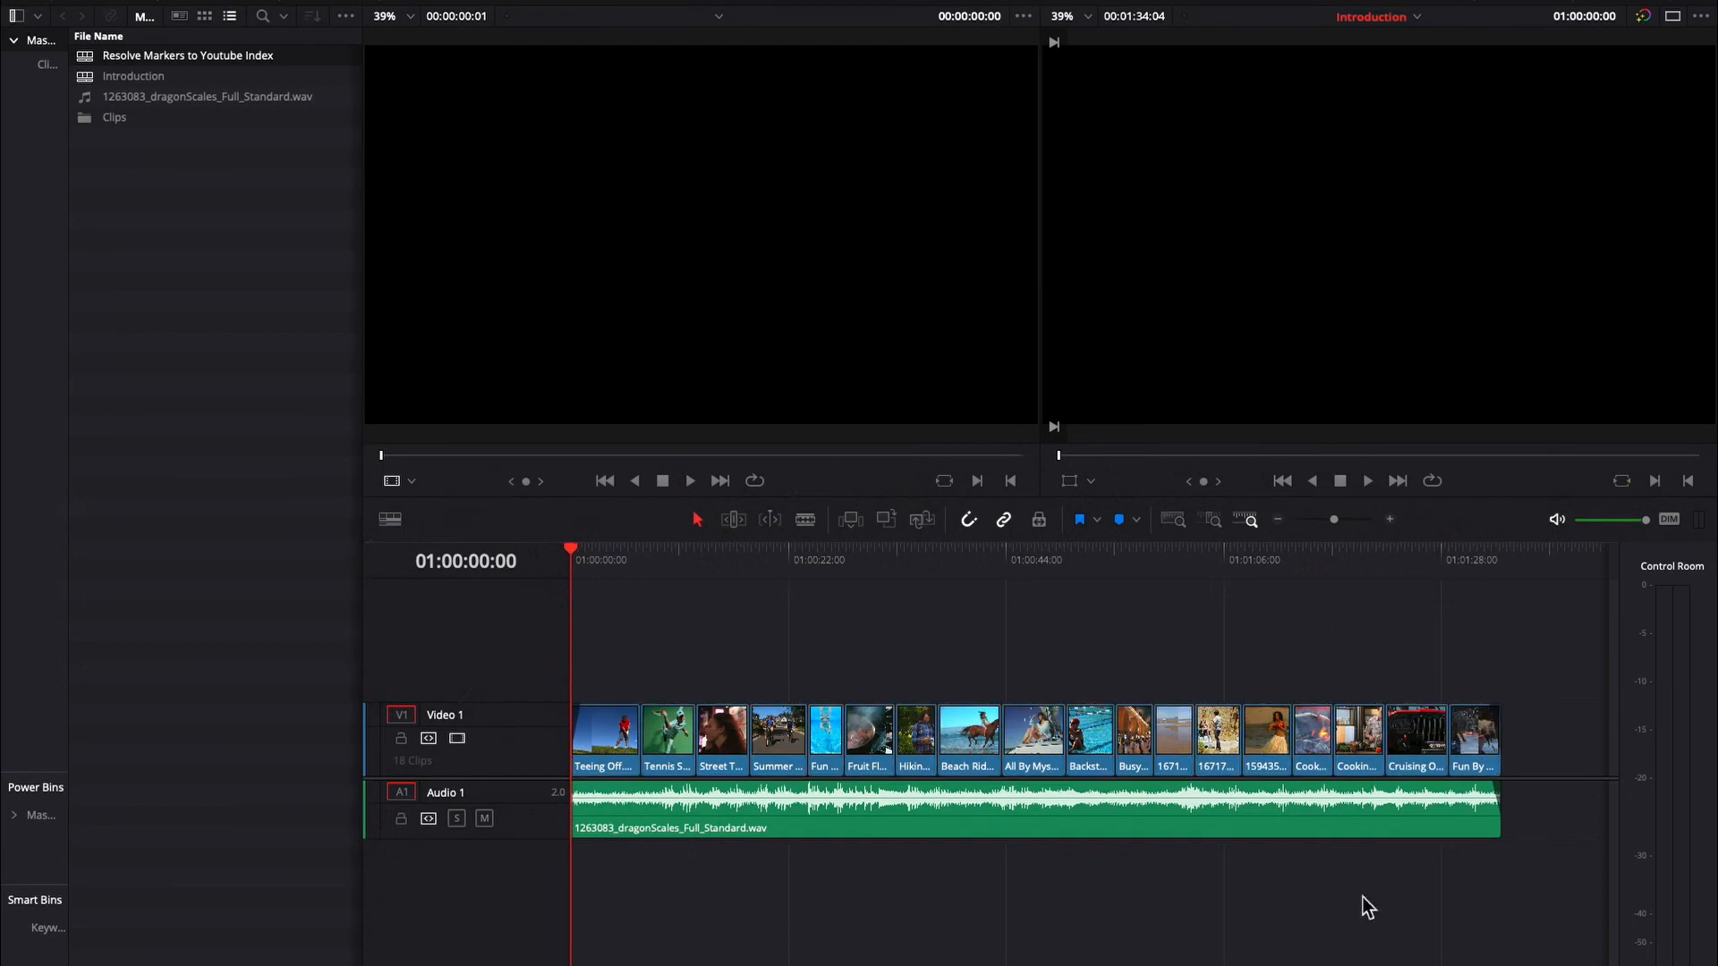
{"action": "left_click", "coordinate": [1325, 825]}
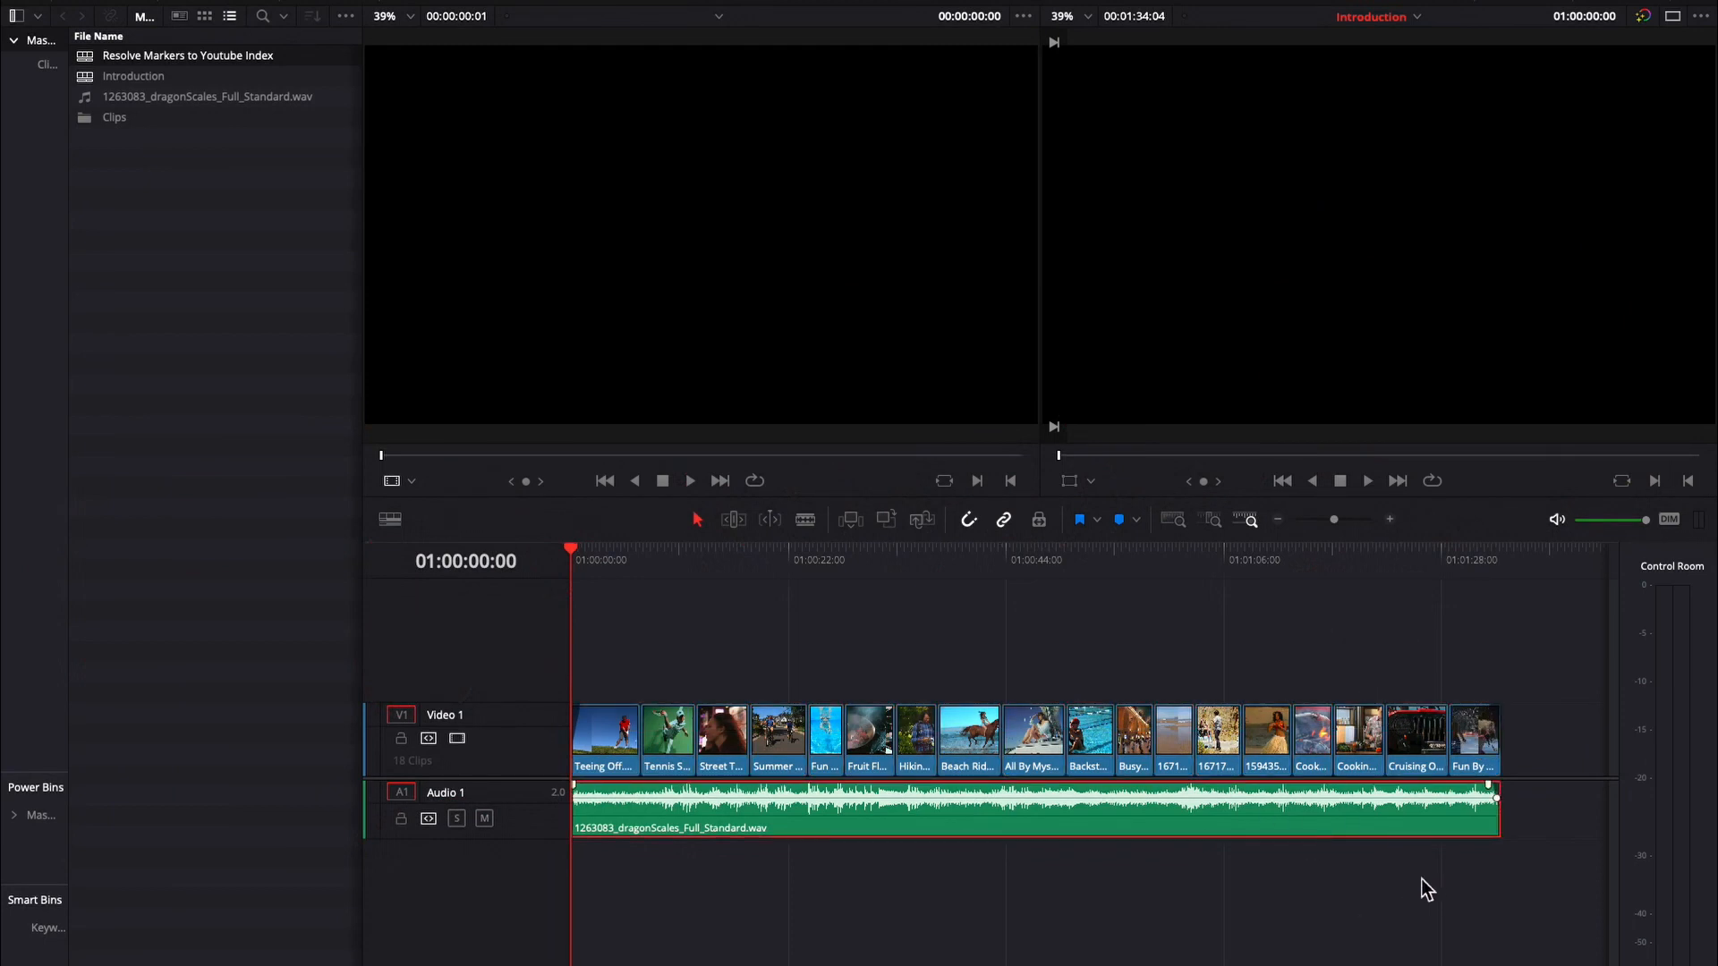
{"action": "left_click", "coordinate": [1478, 891]}
{"action": "left_click_drag", "start_coordinate": [631, 630], "coordinate": [1419, 723]}
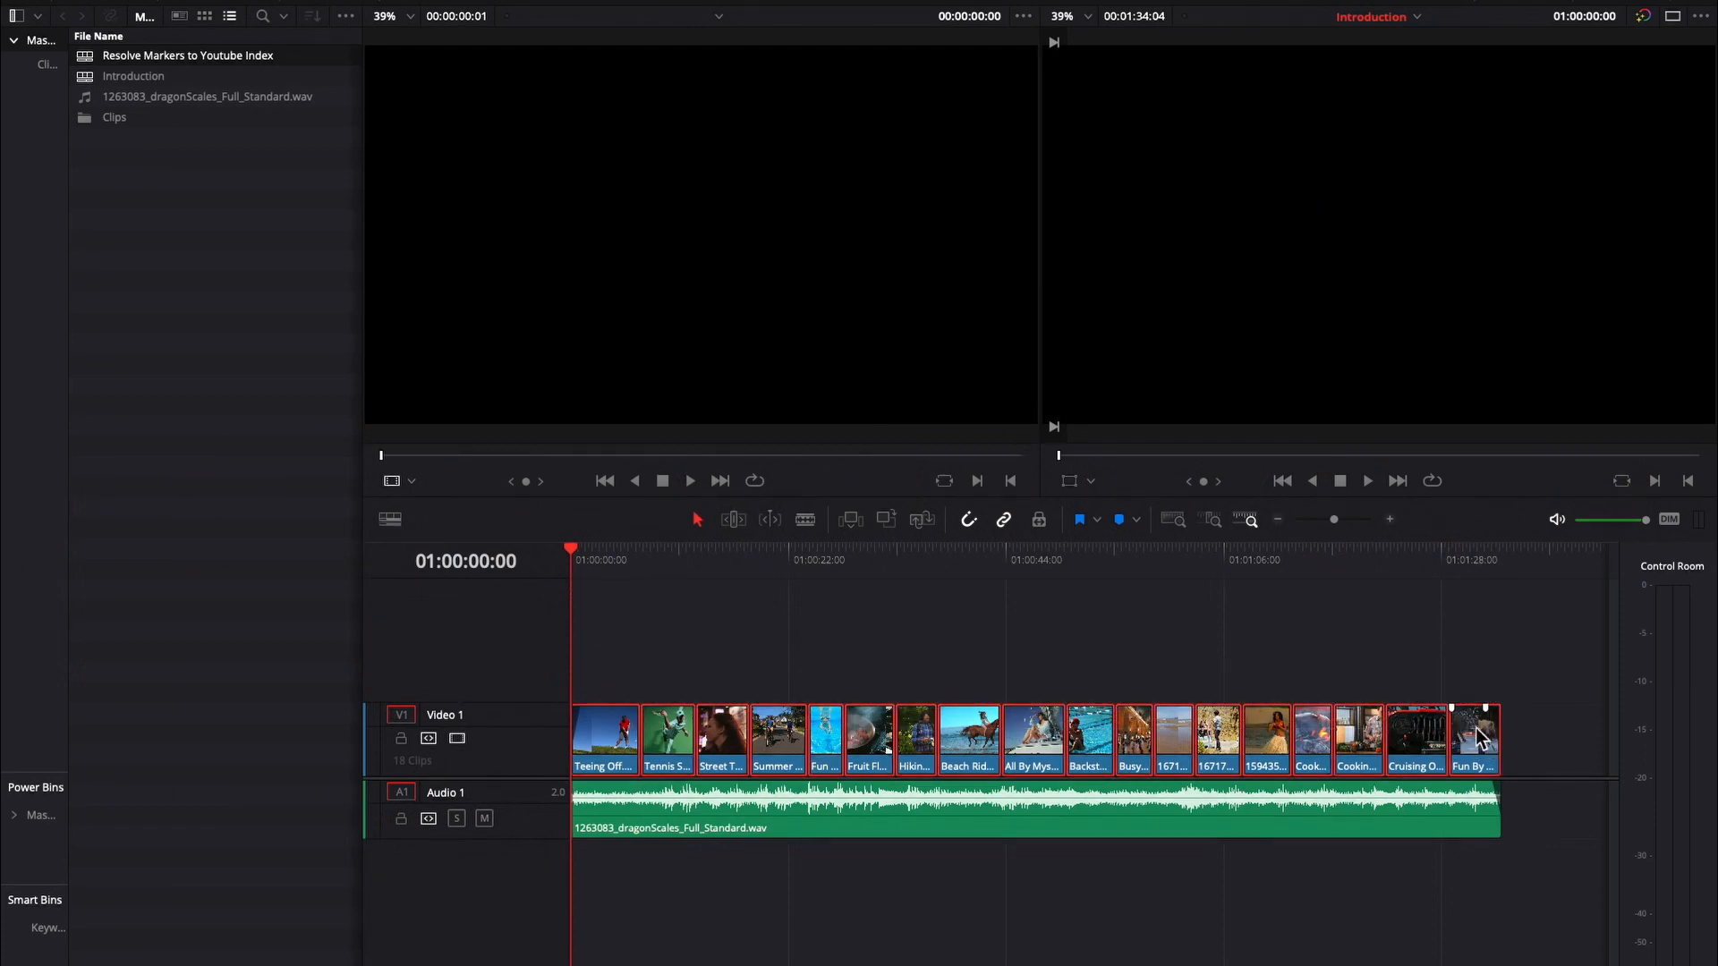
{"action": "left_click", "coordinate": [1393, 674]}
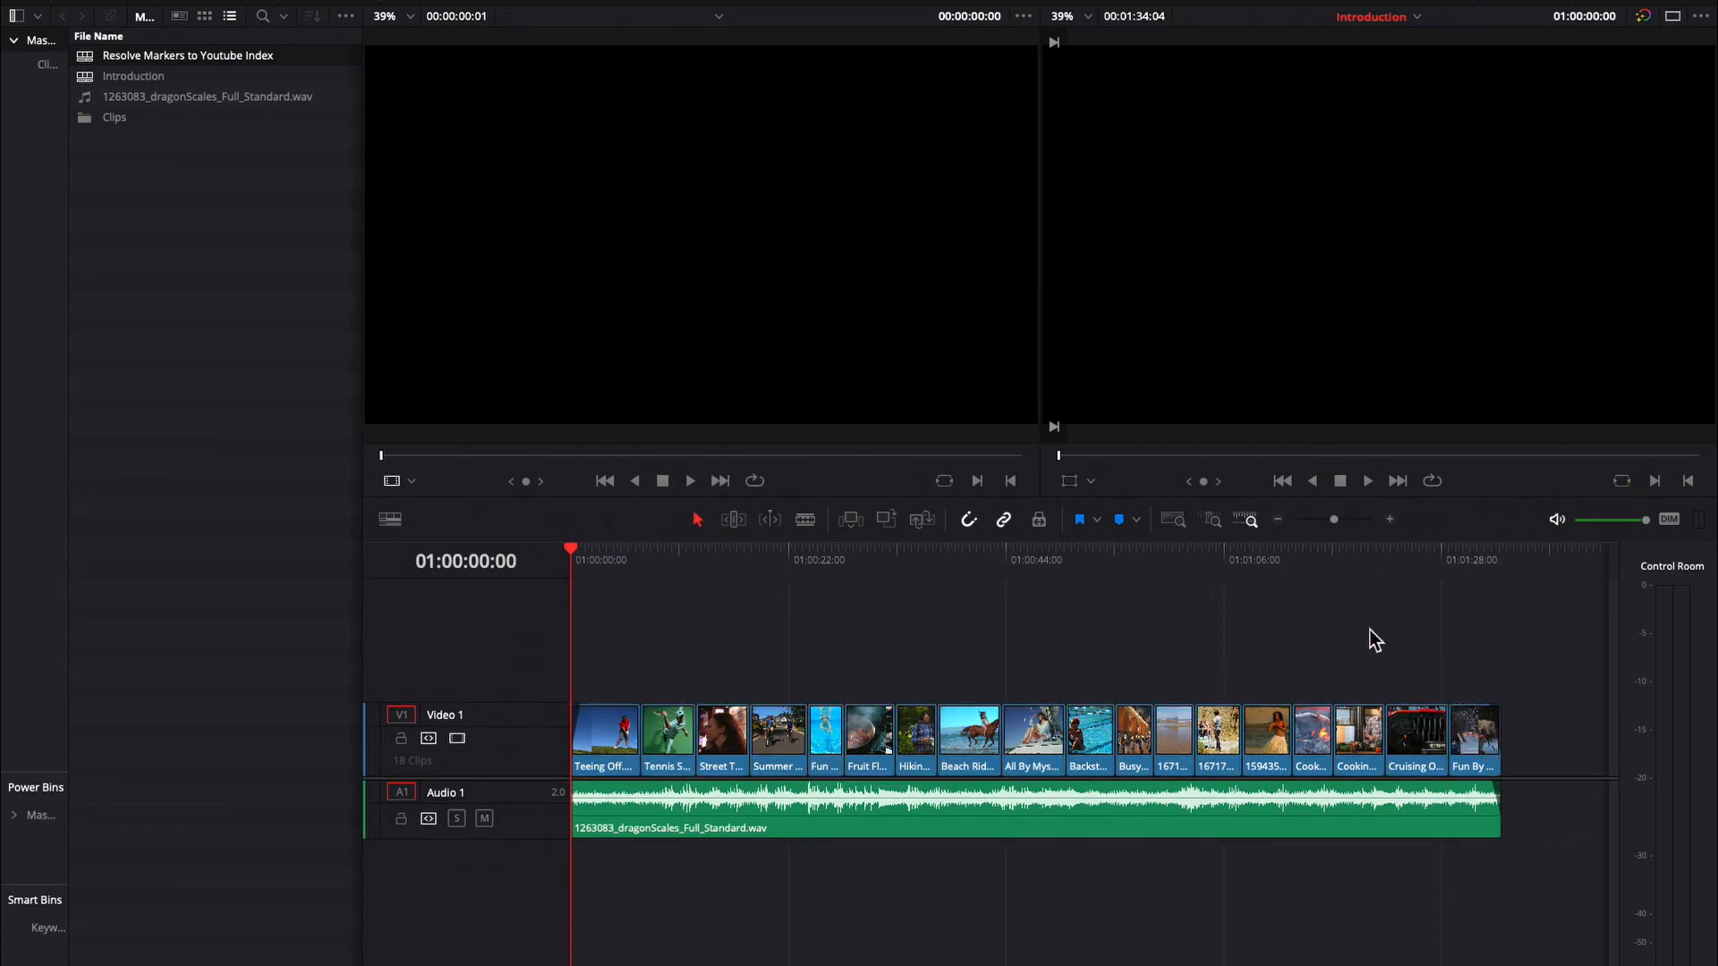
{"action": "left_click", "coordinate": [1324, 825]}
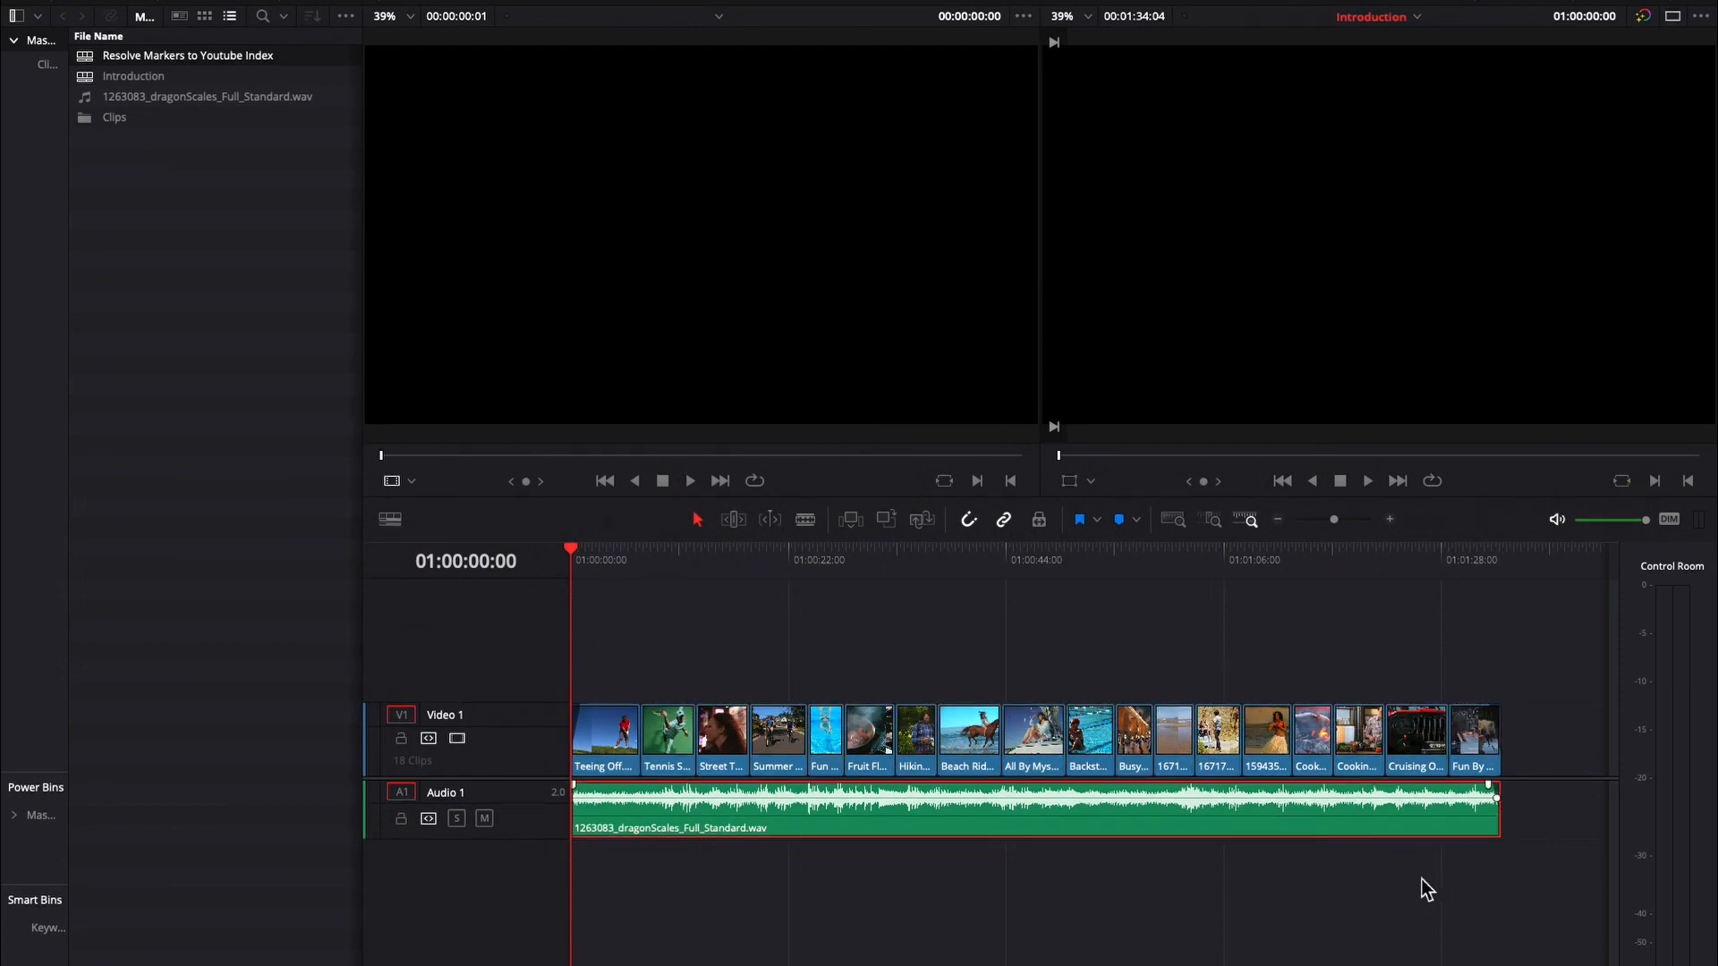
{"action": "left_click", "coordinate": [1204, 654]}
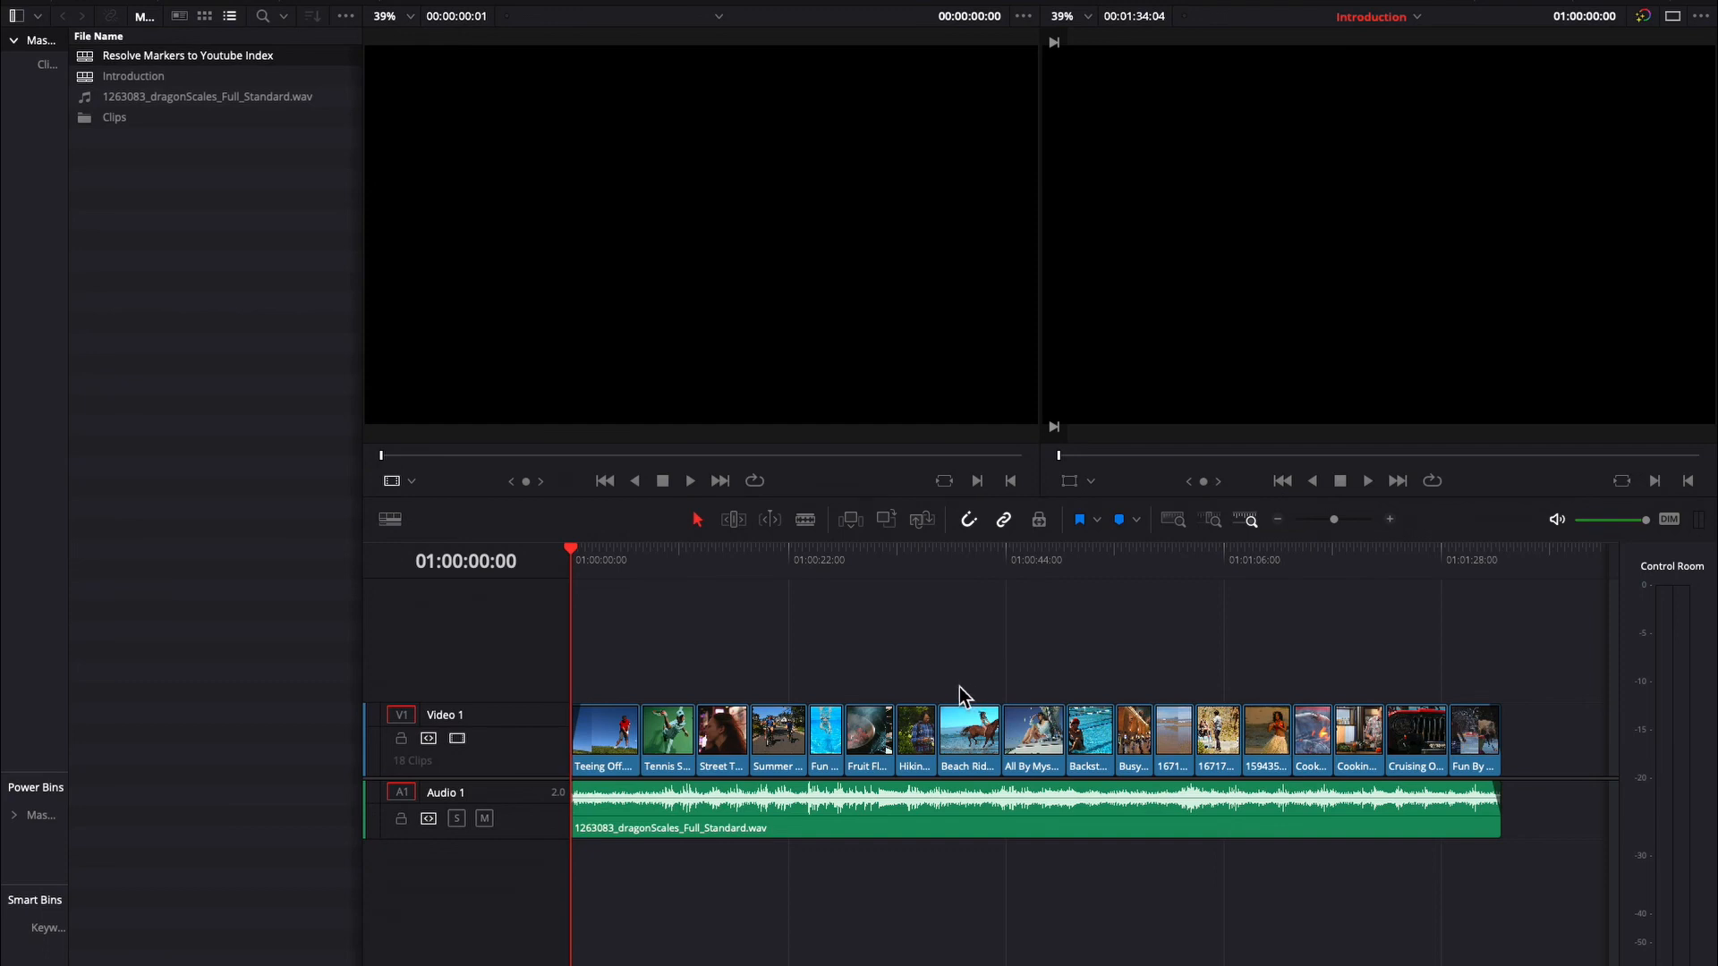
View the Introduction timeline's render settings on the Deliver page and return to the Edit page.
{"action": "key", "text": "shift+8"}
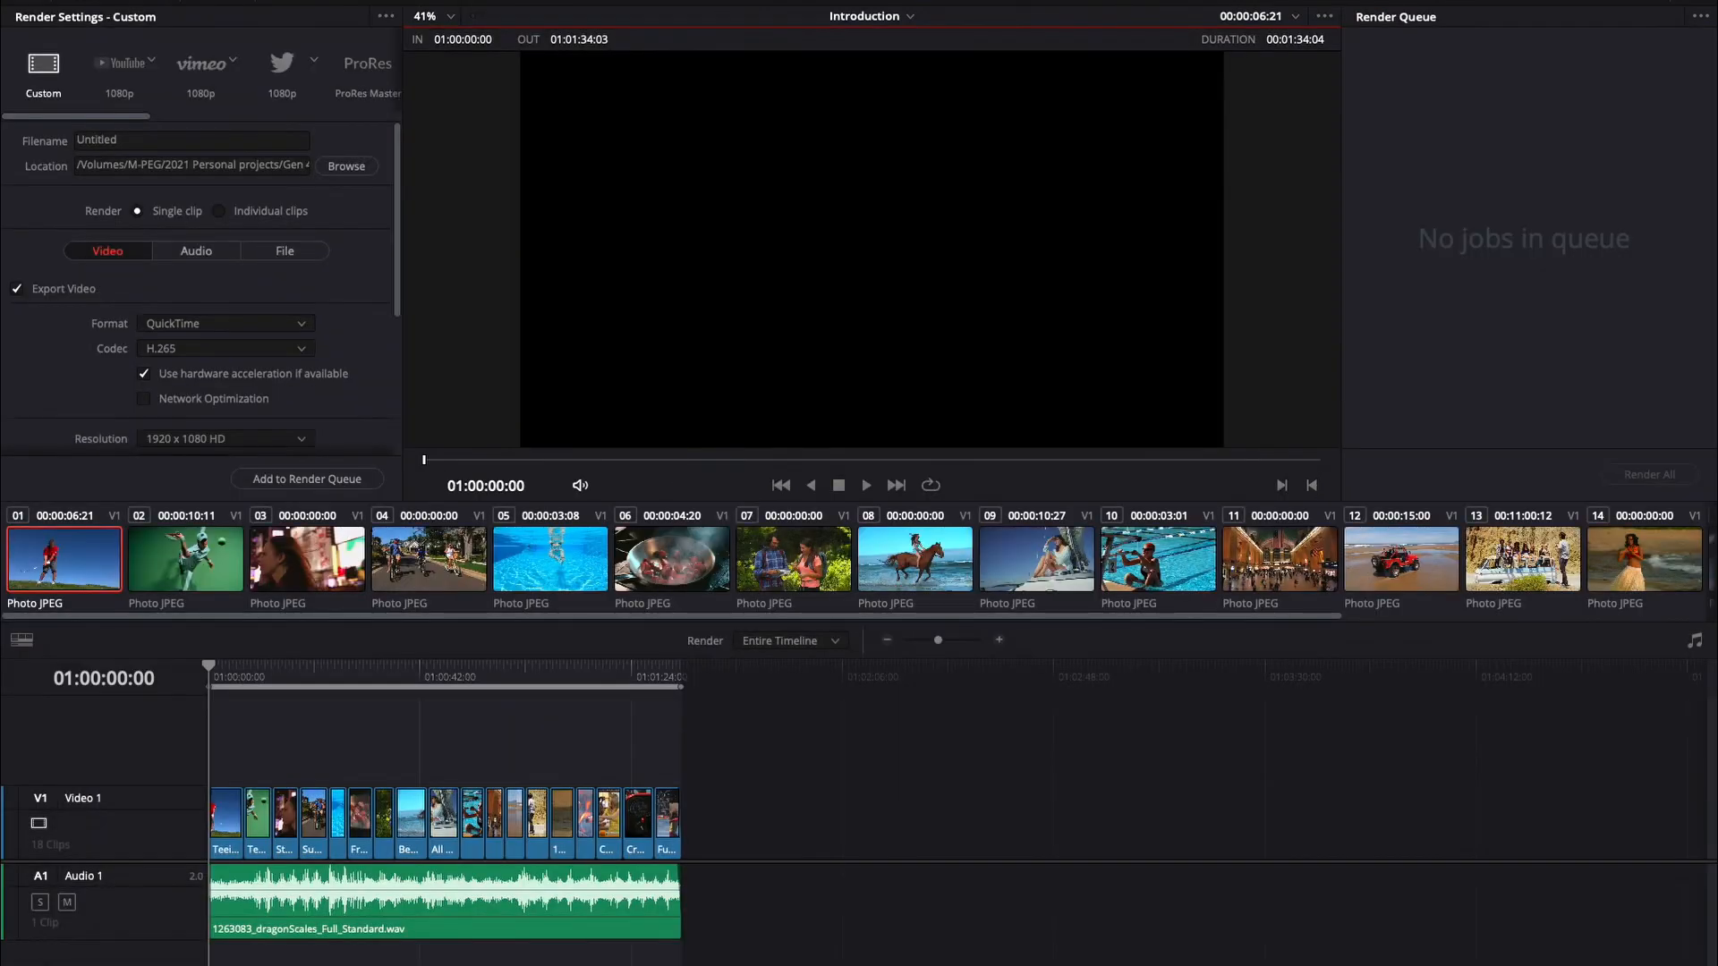
{"action": "key", "text": "shift+4"}
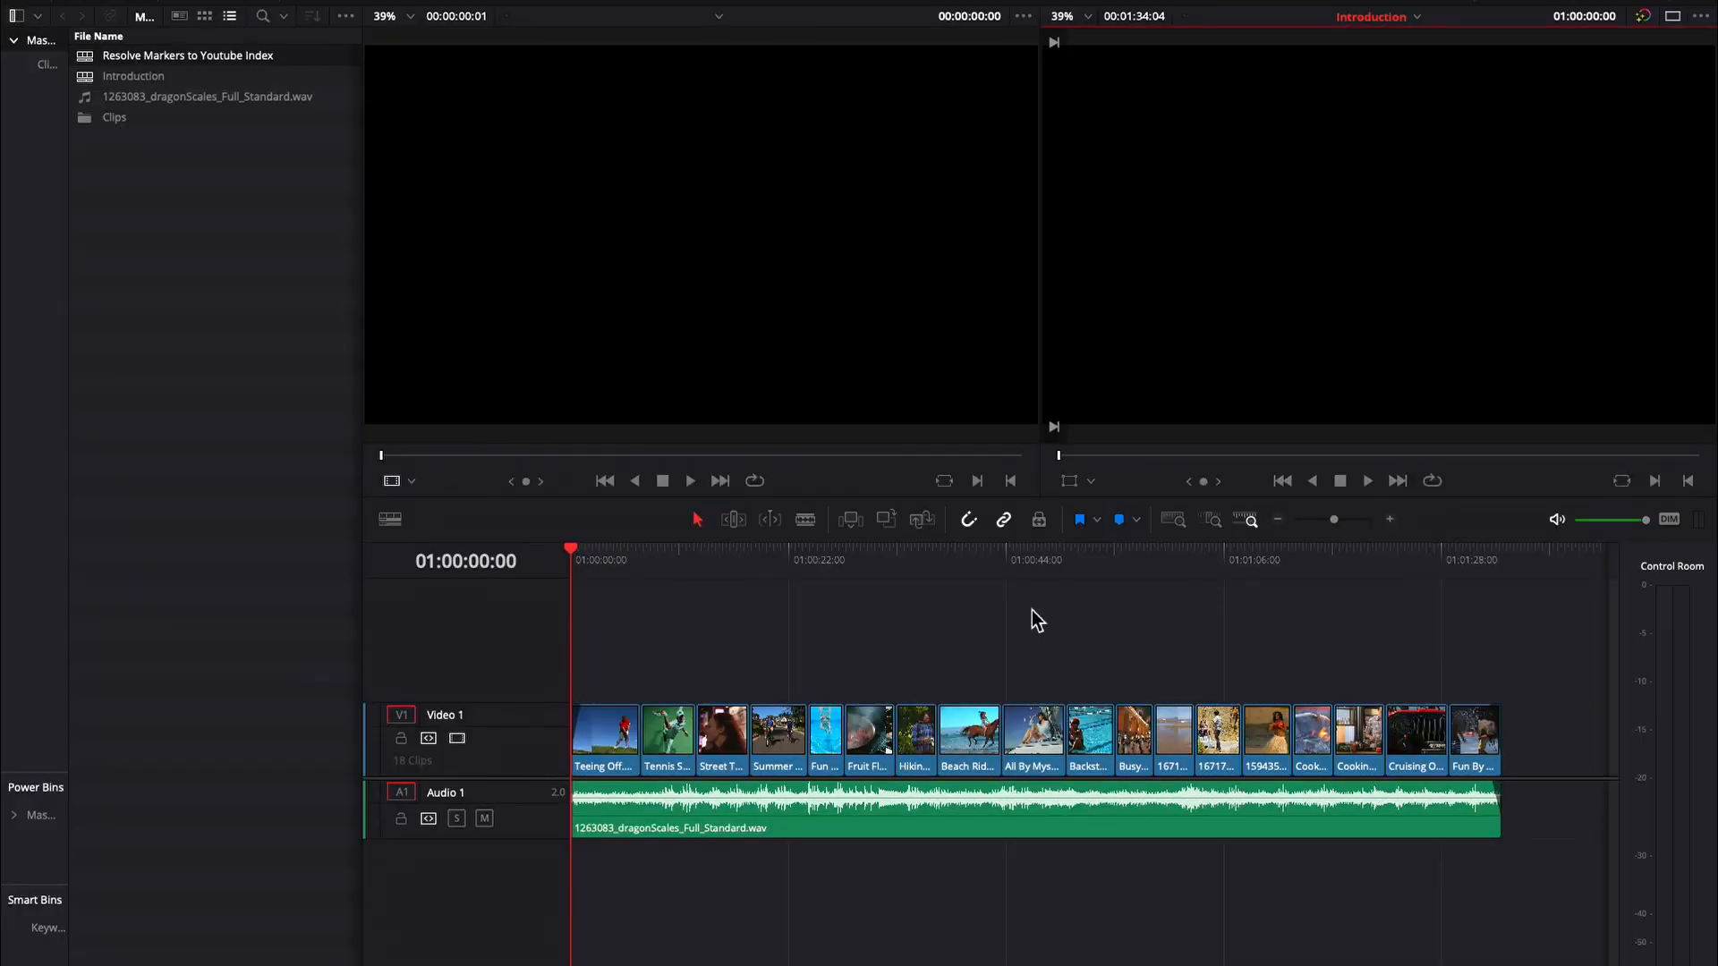
Add a timeline marker at 01:00:00:00, the start of the timeline, and name it Introduction.
{"action": "left_click_drag", "start_coordinate": [762, 560], "coordinate": [559, 564]}
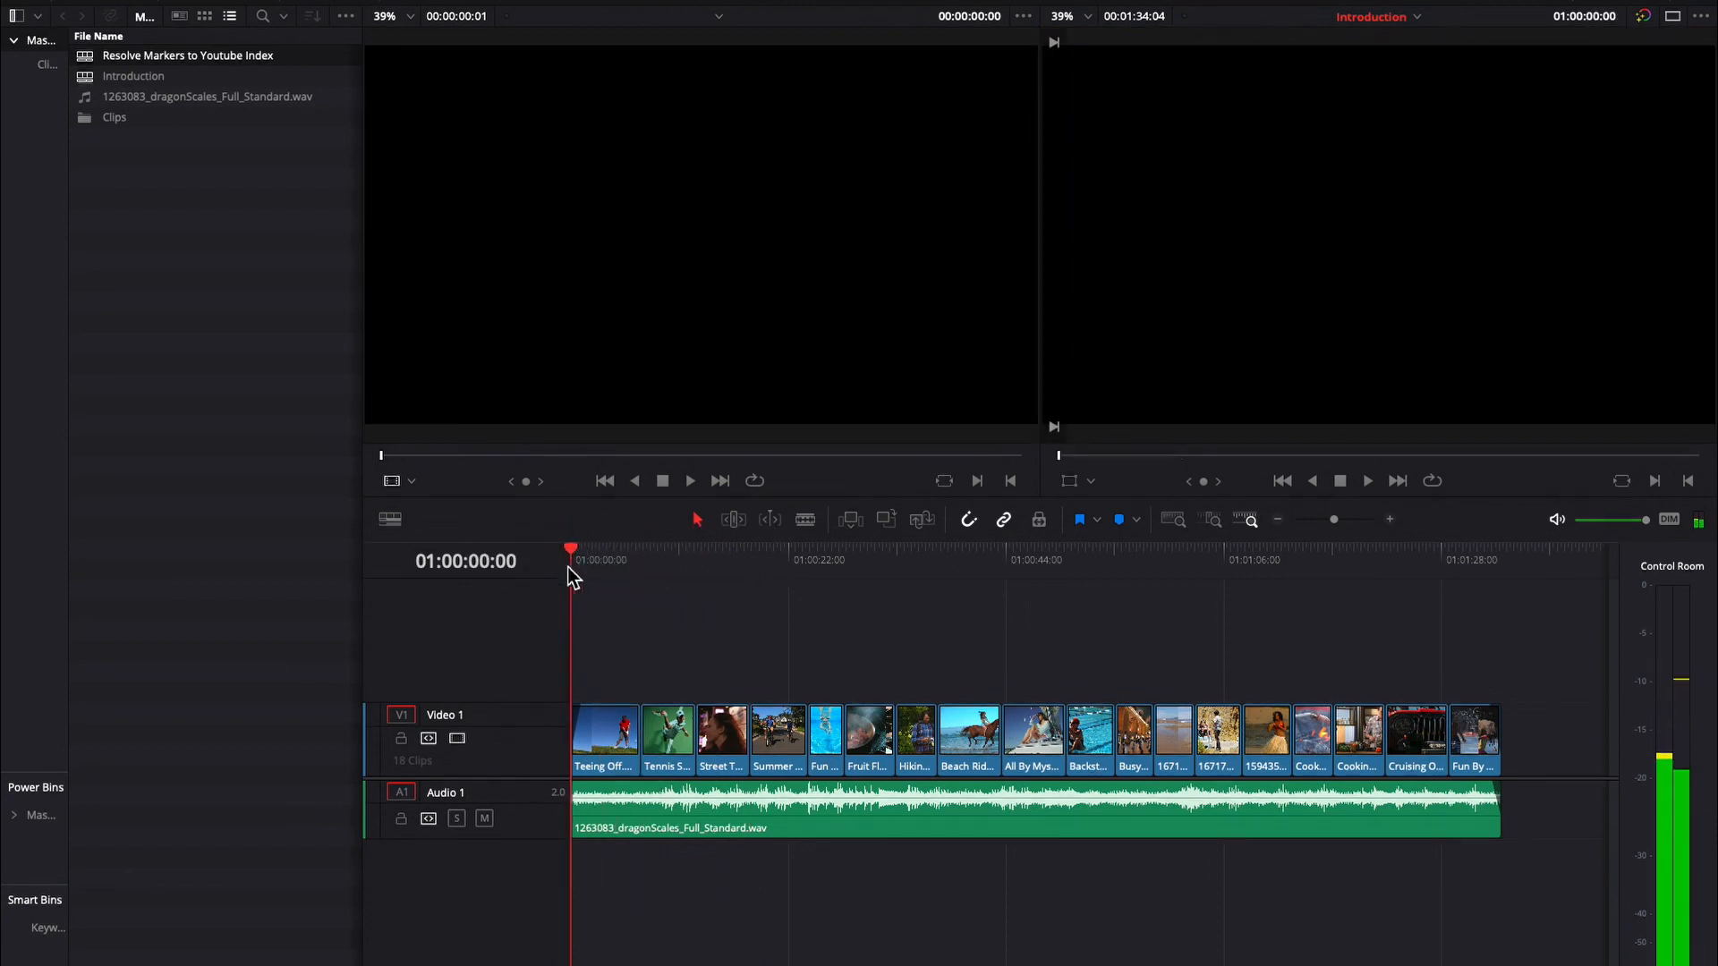
{"action": "left_click", "coordinate": [1121, 522]}
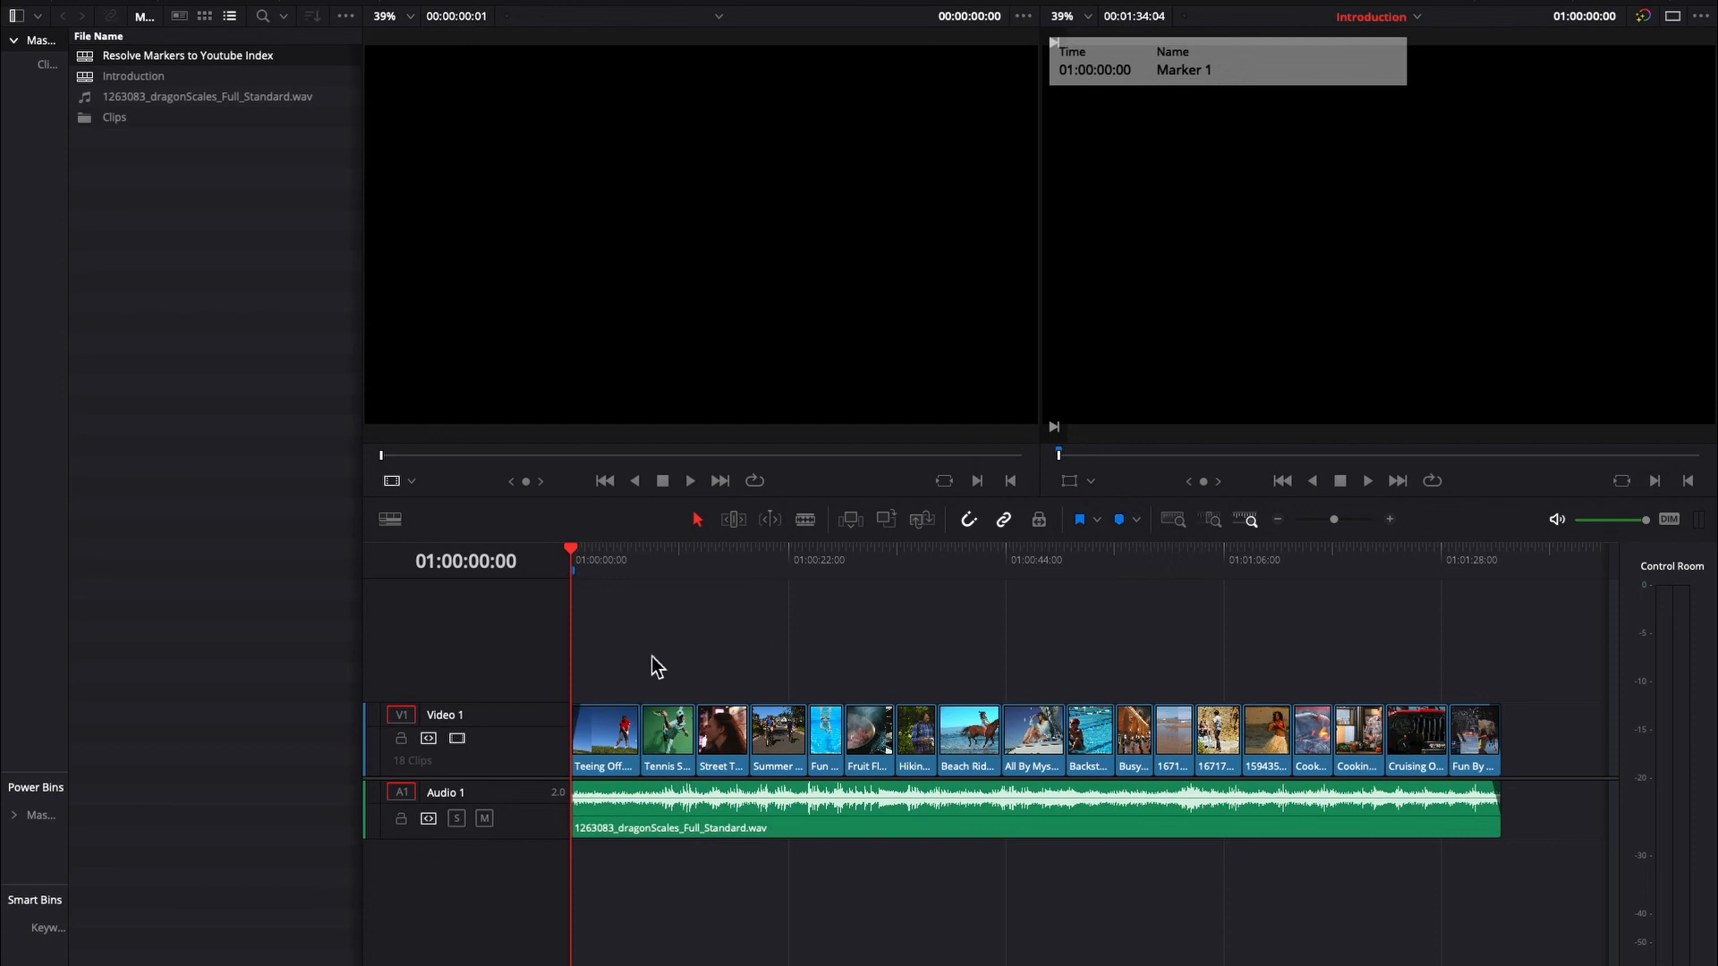
{"action": "double_click", "coordinate": [575, 573]}
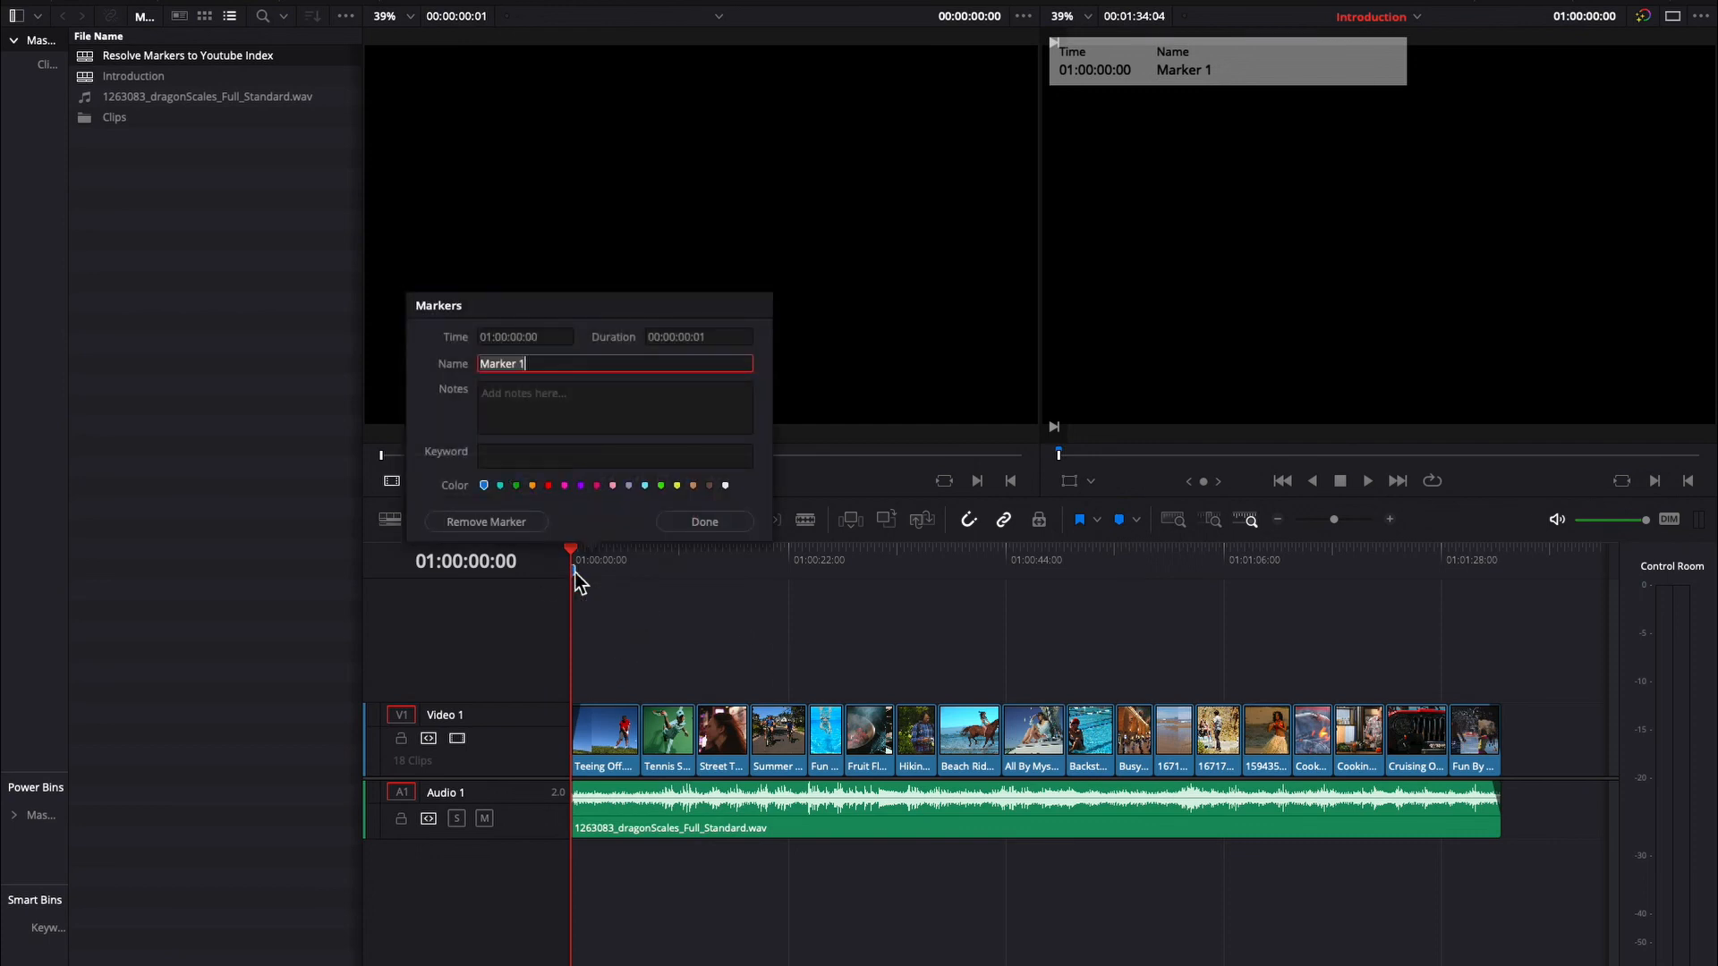
{"action": "type", "text": "Introduction"}
{"action": "key", "text": "Return"}
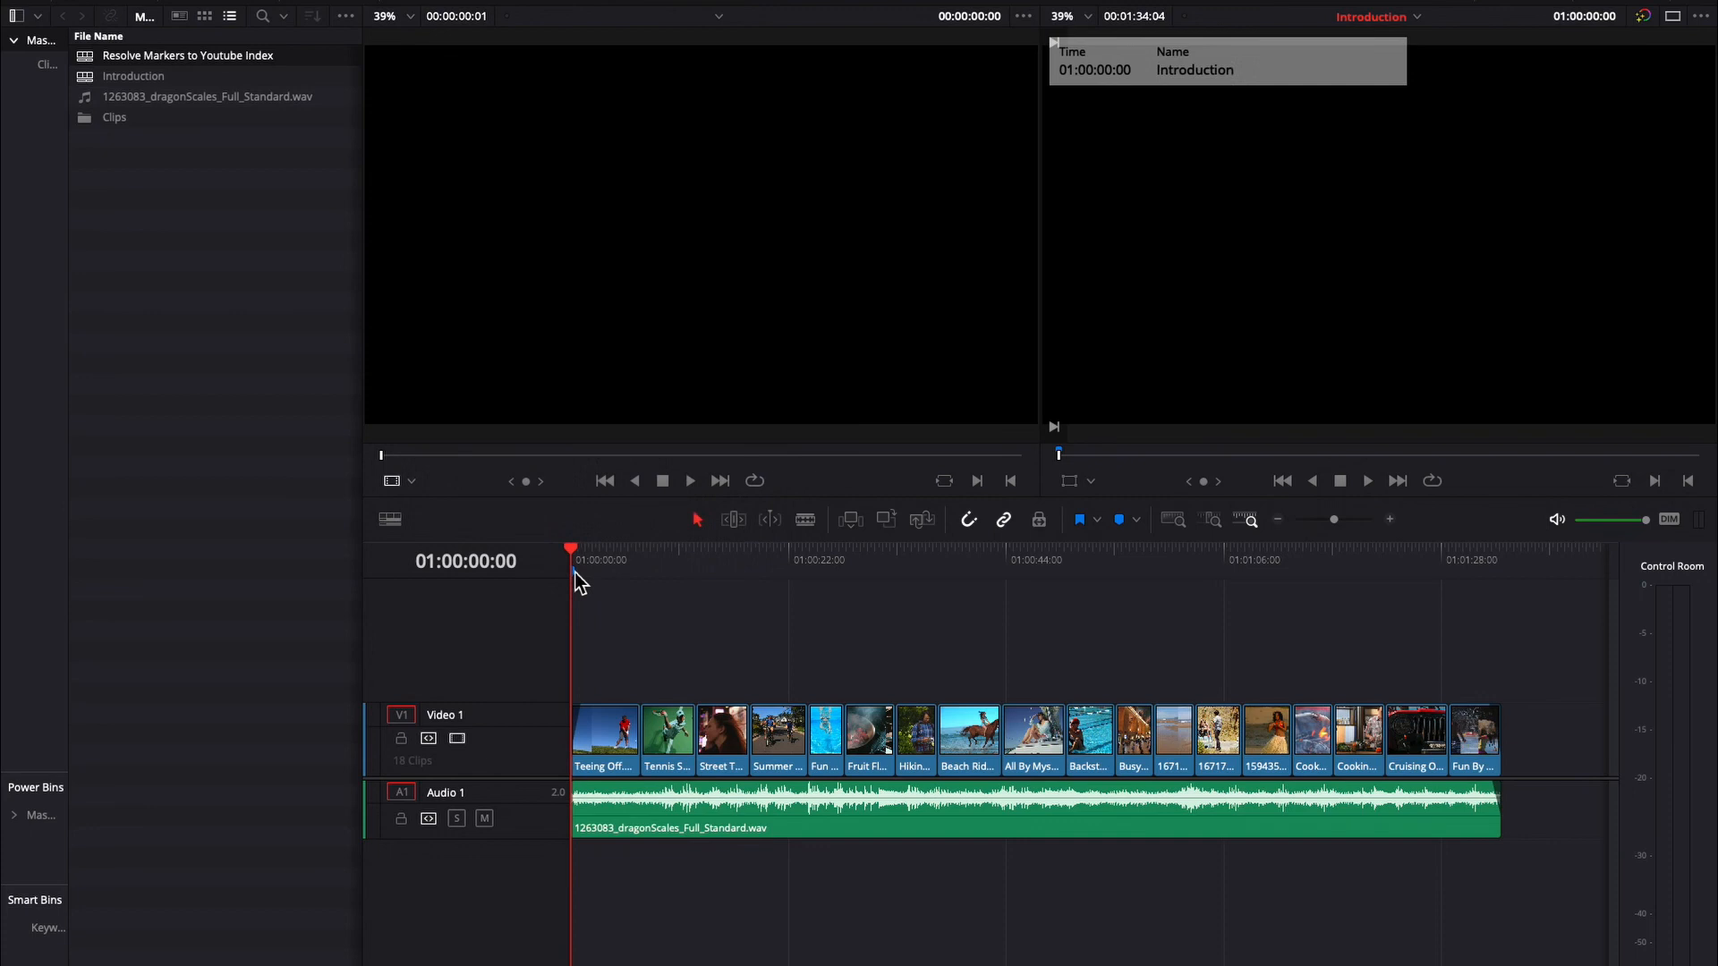
Add a timeline marker at the start of the tennis clip, at 01:00:07:03.
{"action": "key", "text": "Down"}
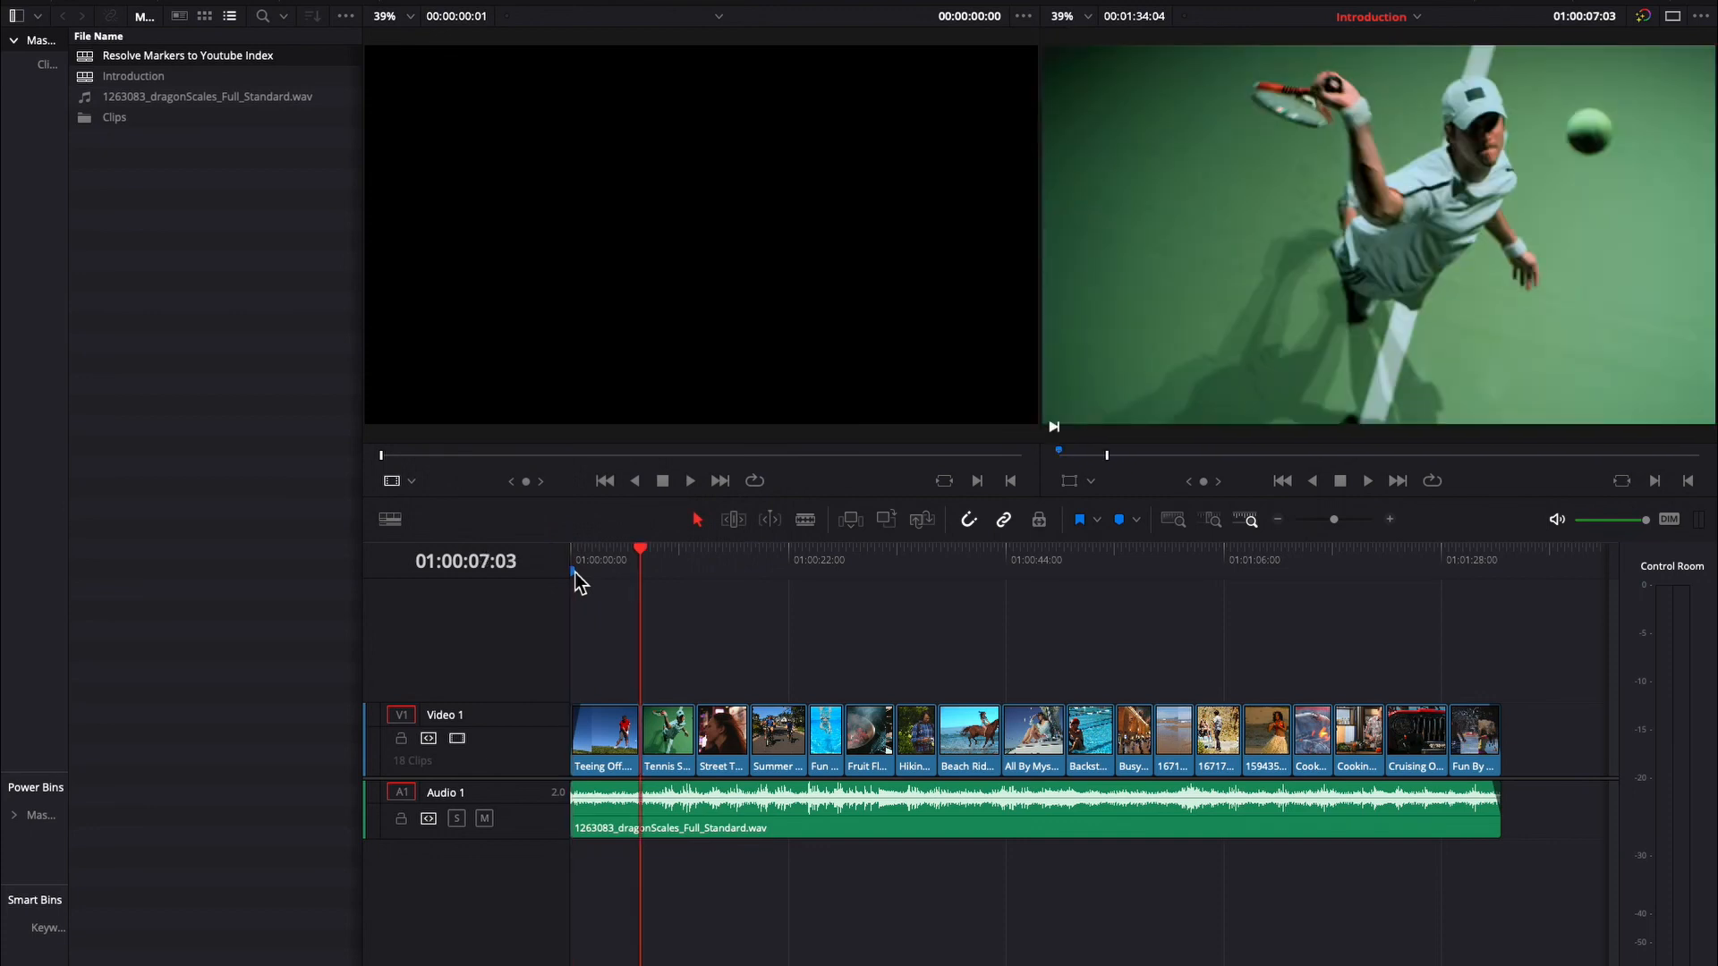
{"action": "left_click", "coordinate": [1123, 524]}
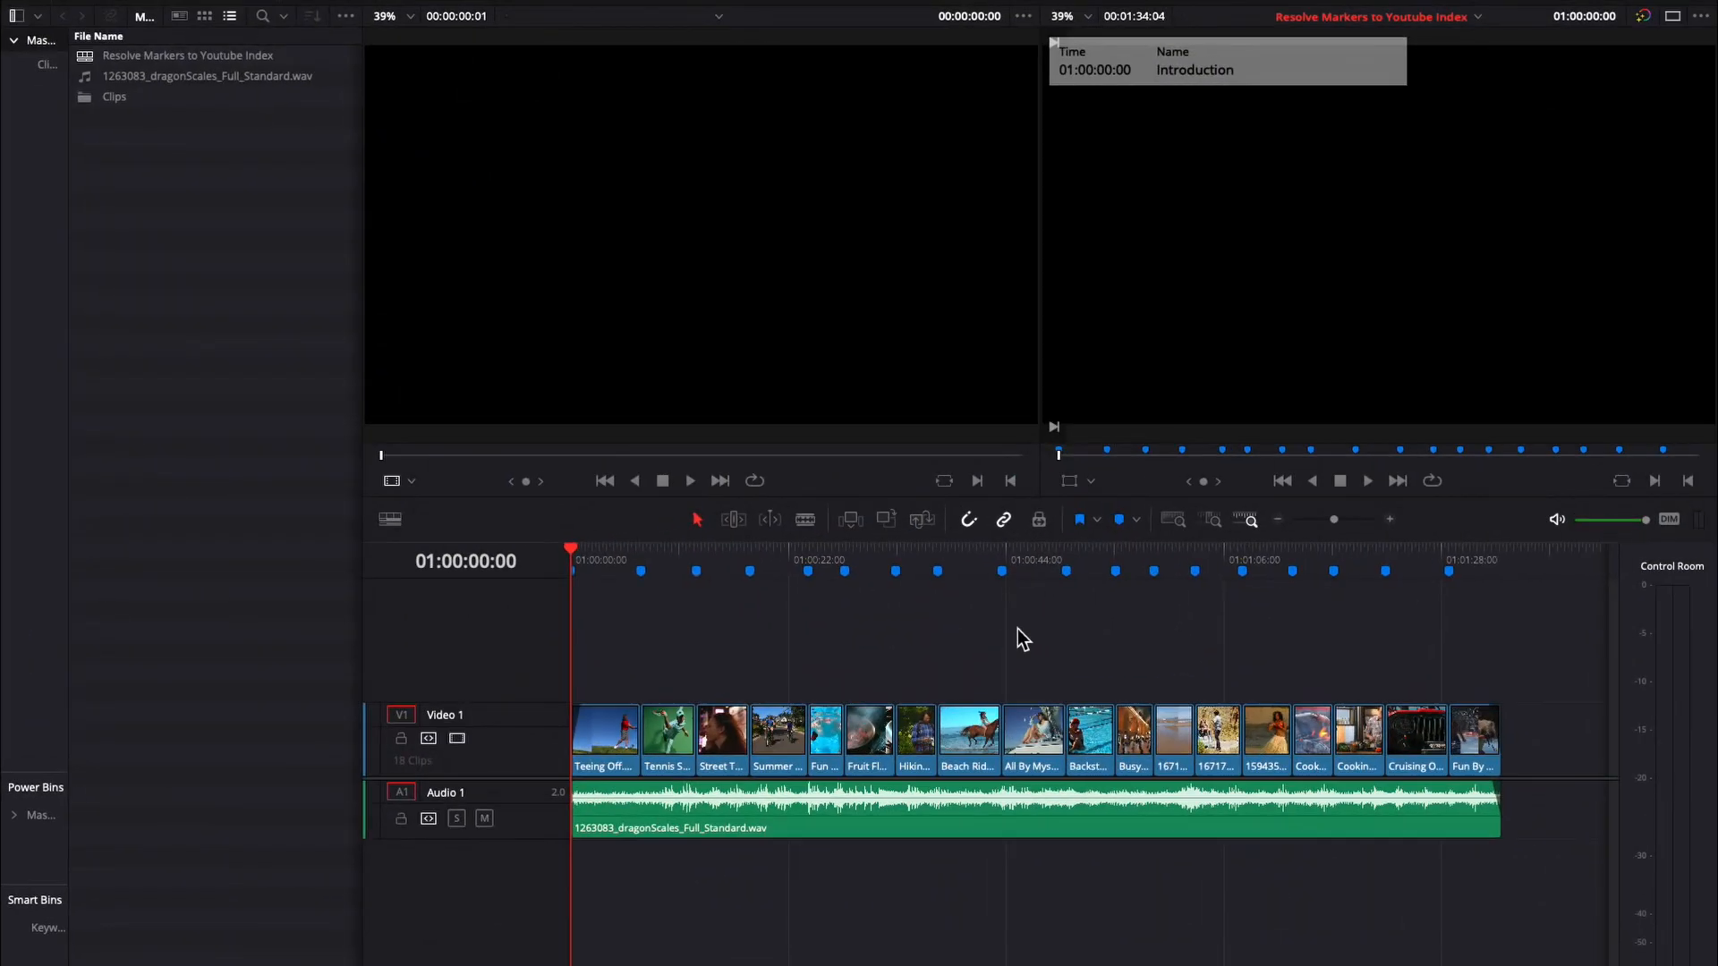
Step through the markers of the Resolve Markers to Youtube Index timeline and return to the first one.
{"action": "key", "text": "space"}
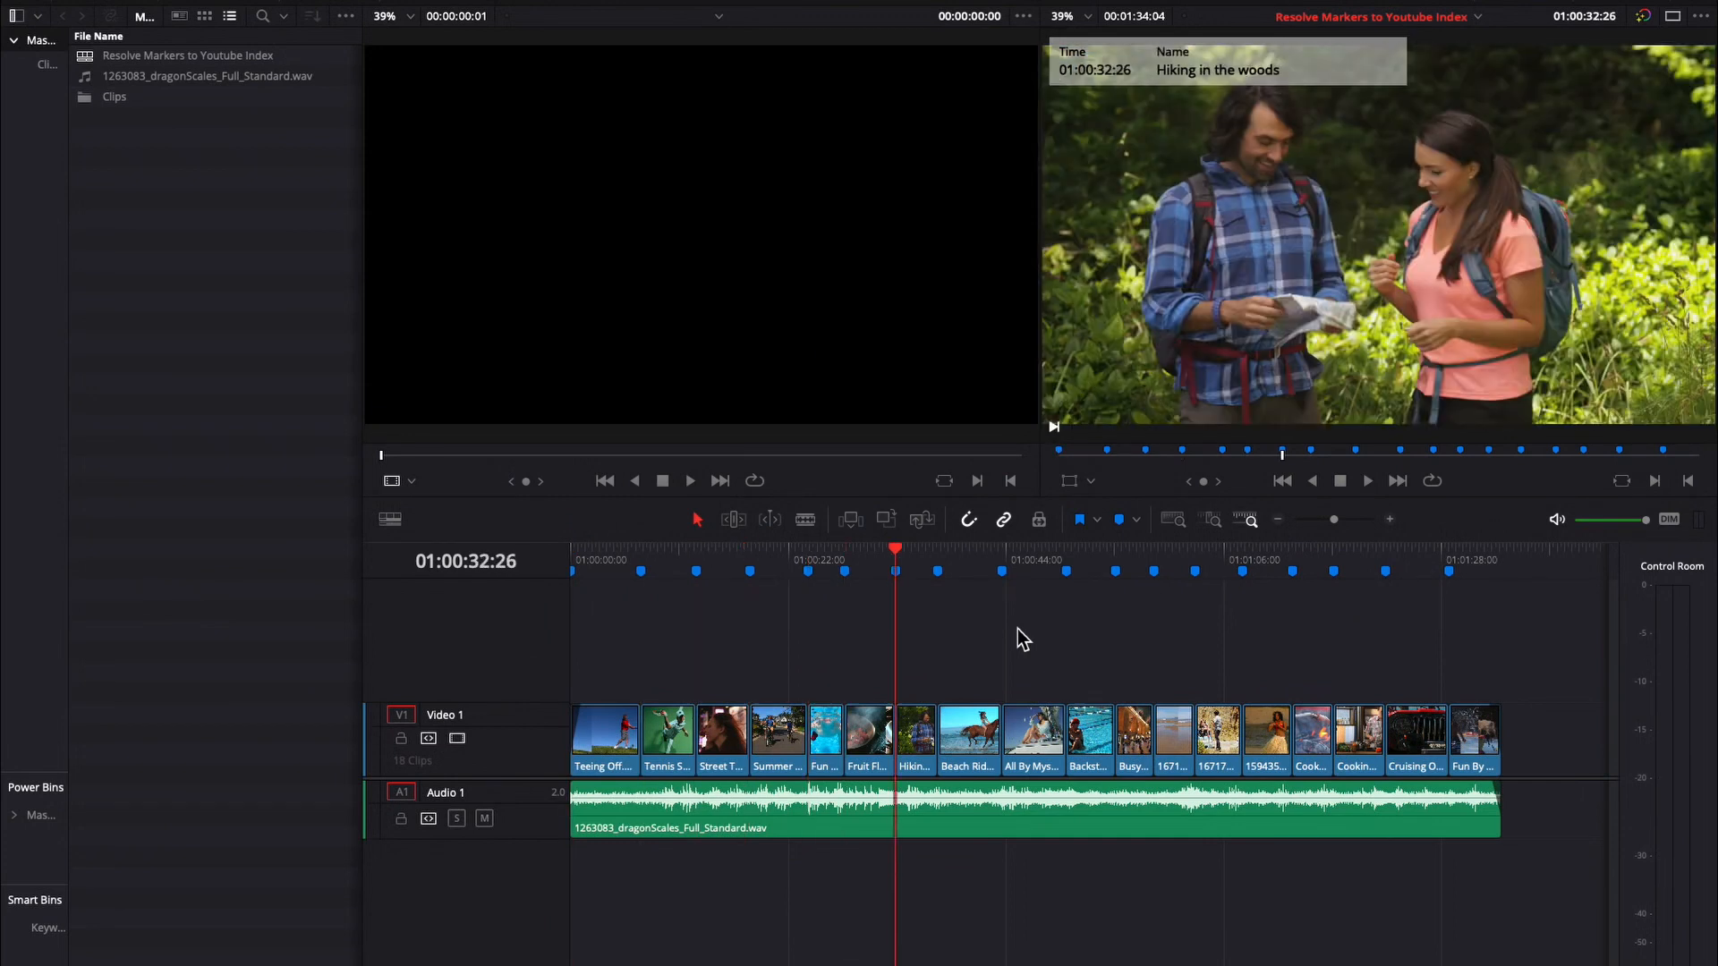
{"action": "key", "text": "shift+Down"}
{"action": "key", "text": "shift+Down"}
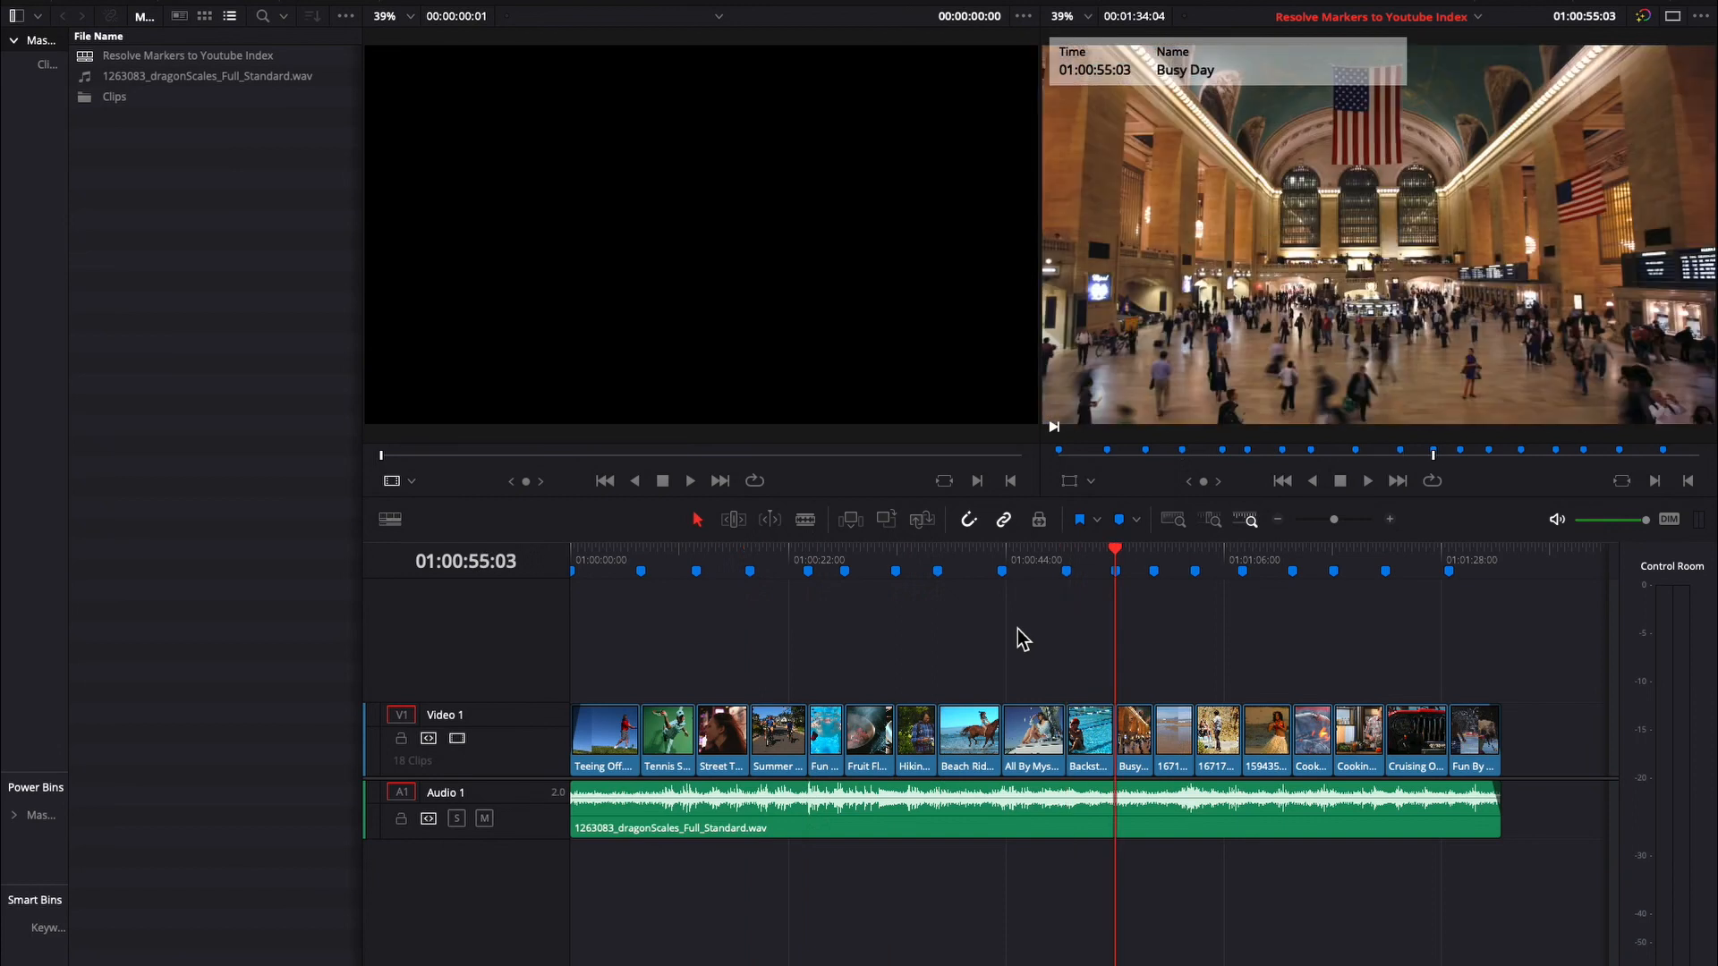
{"action": "key", "text": "shift+Up"}
{"action": "key", "text": "shift+Up"}
{"action": "key", "text": "shift+Up"}
{"action": "key", "text": "shift+Up"}
{"action": "key", "text": "shift+Up"}
{"action": "key", "text": "shift+Up"}
{"action": "key", "text": "shift+Up"}
{"action": "key", "text": "shift+Up"}
{"action": "key", "text": "shift+Up"}
{"action": "key", "text": "shift+Up"}
{"action": "key", "text": "shift+Up"}
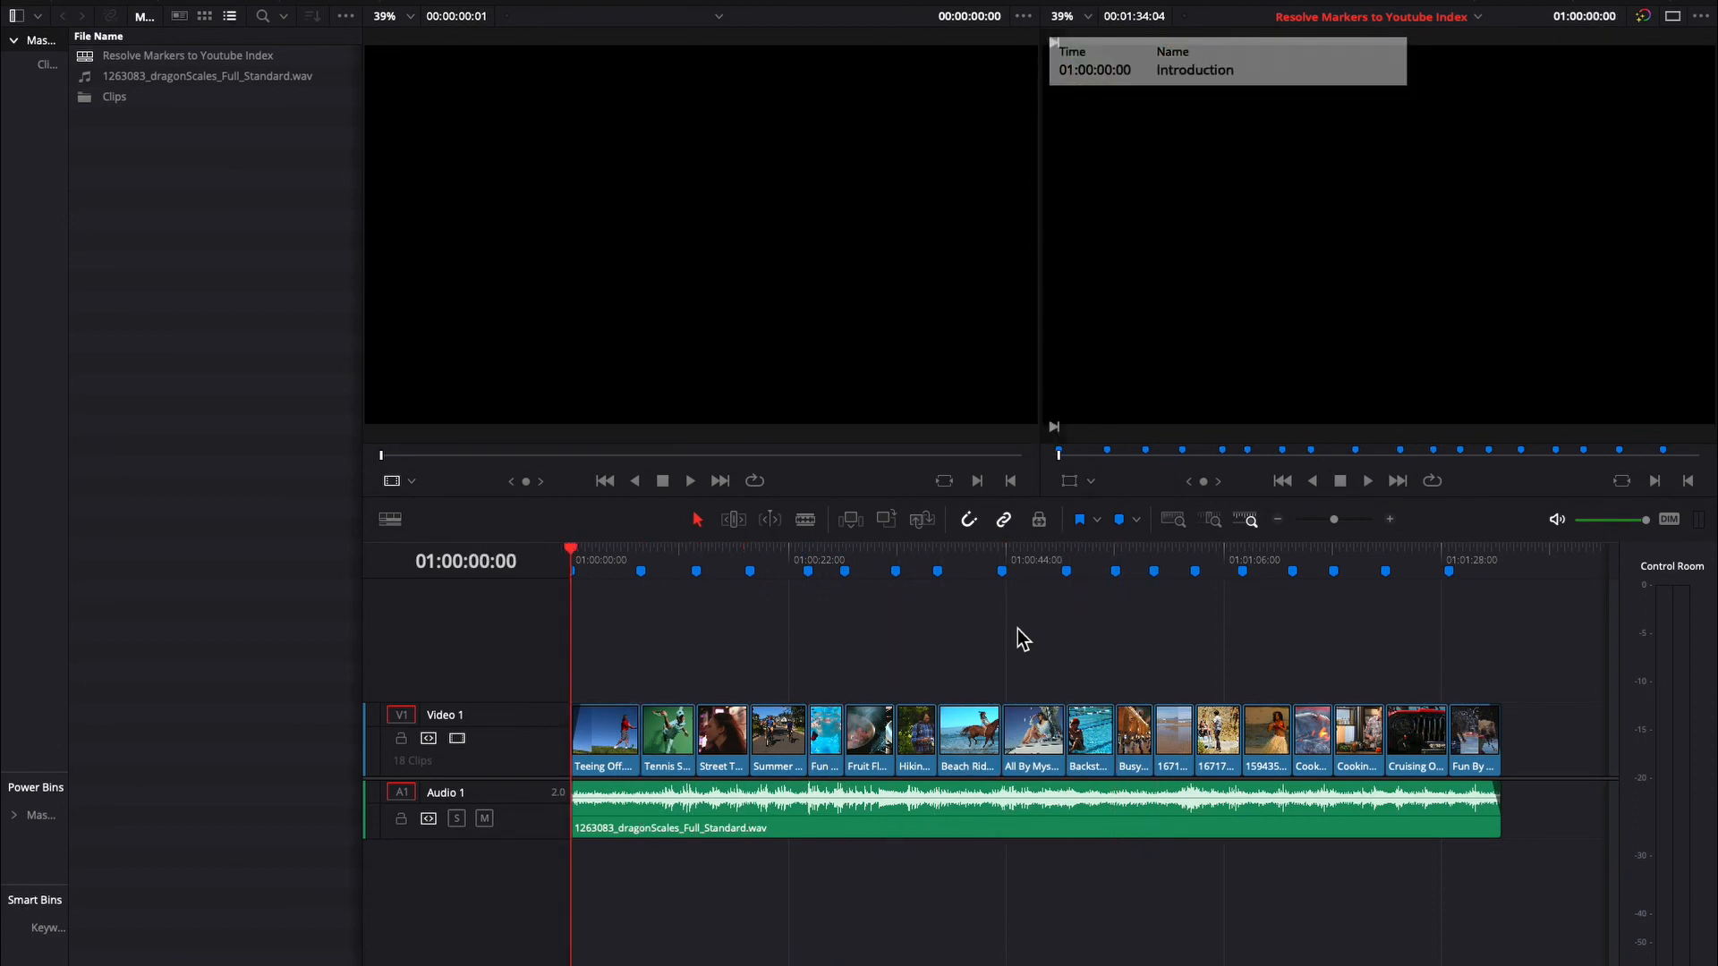
Export the Resolve Markers to Youtube Index timeline's markers as Resolve Markers to Youtube Index.edl into the Timeline Markers folder.
{"action": "right_click", "coordinate": [215, 57]}
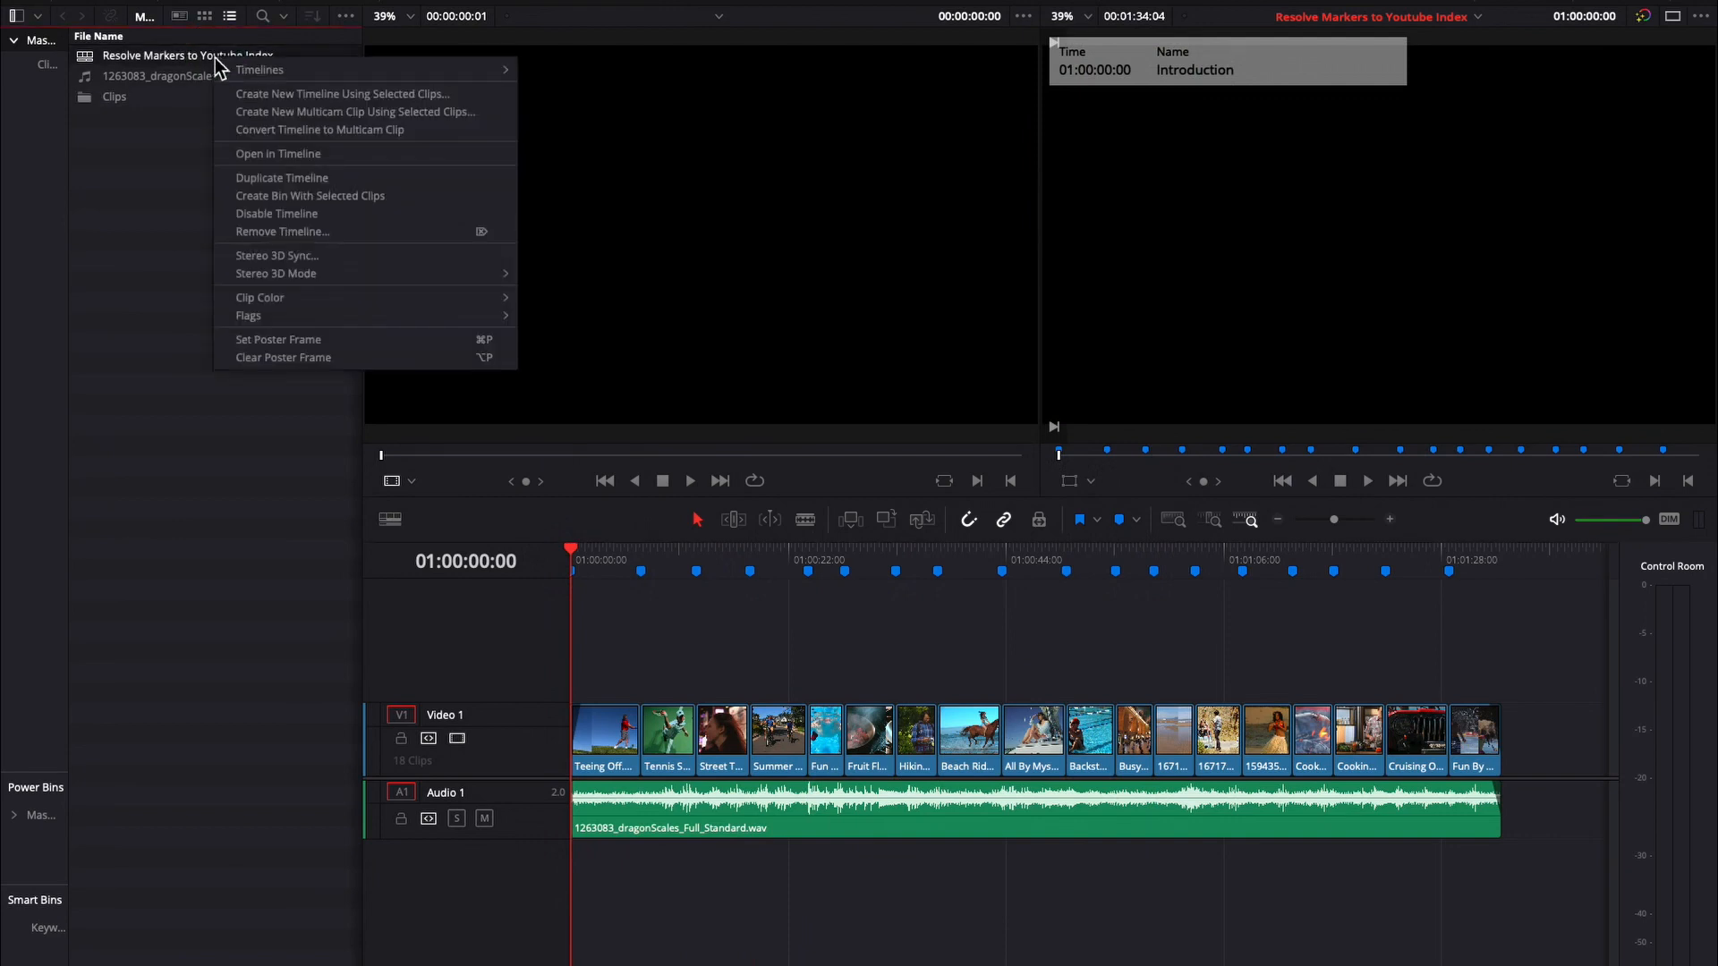
{"action": "mouse_move", "coordinate": [251, 73]}
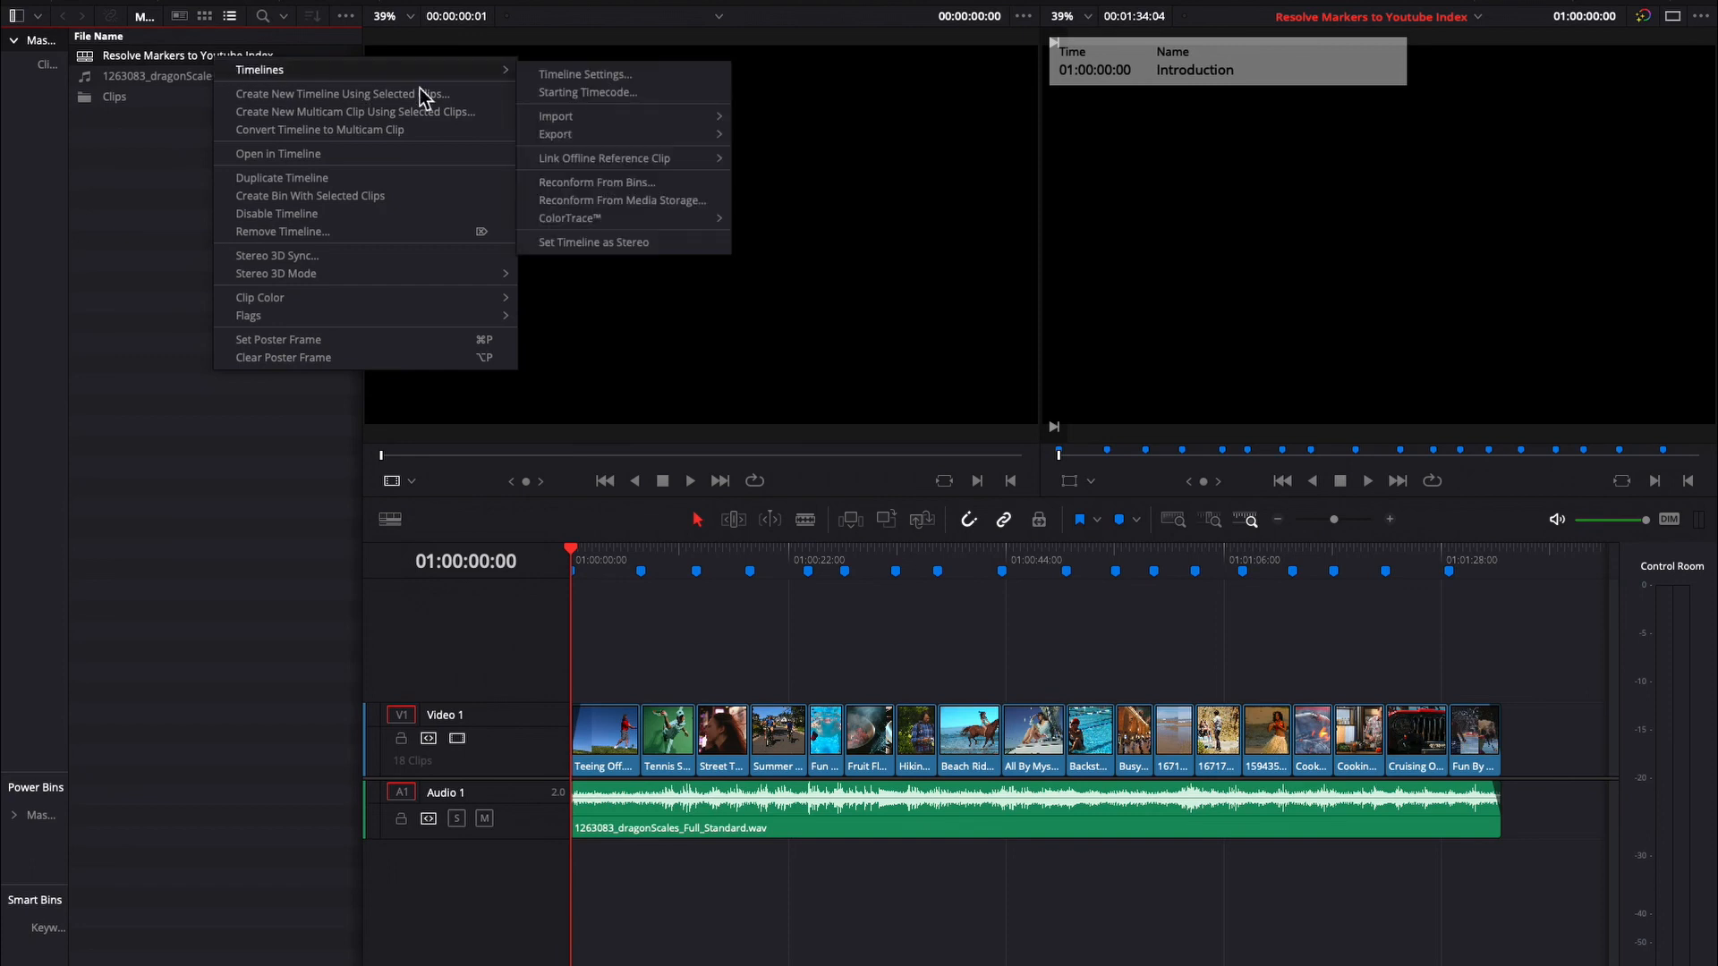
{"action": "mouse_move", "coordinate": [599, 134]}
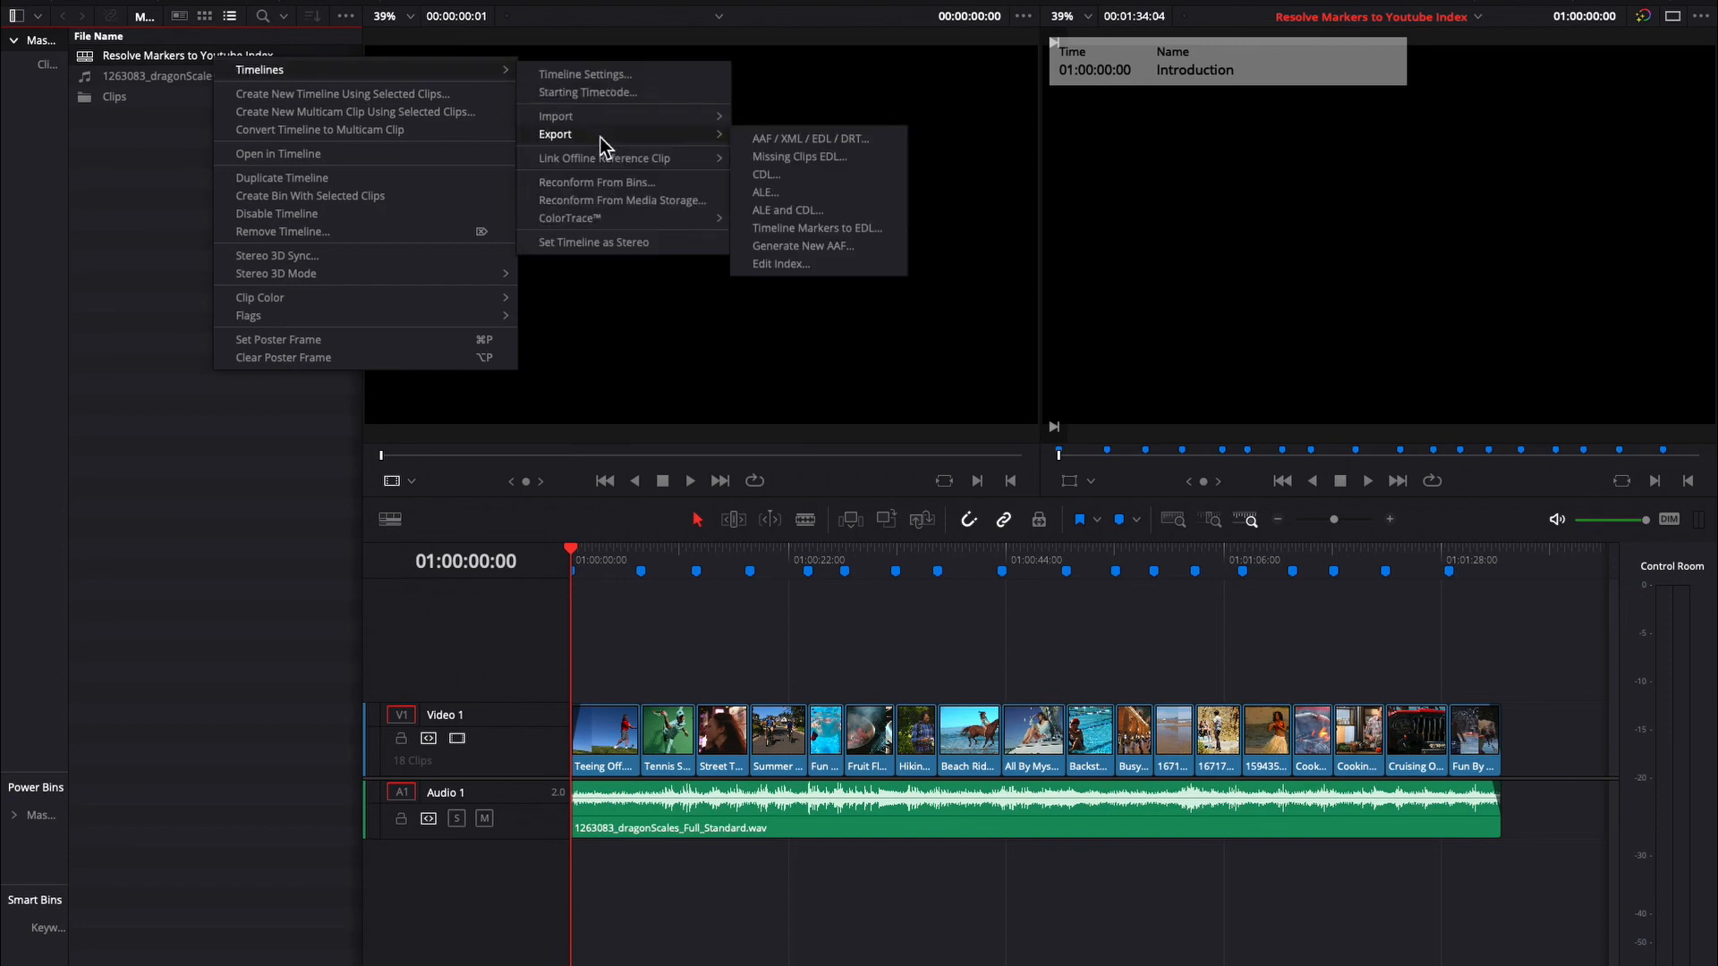
{"action": "left_click", "coordinate": [838, 230]}
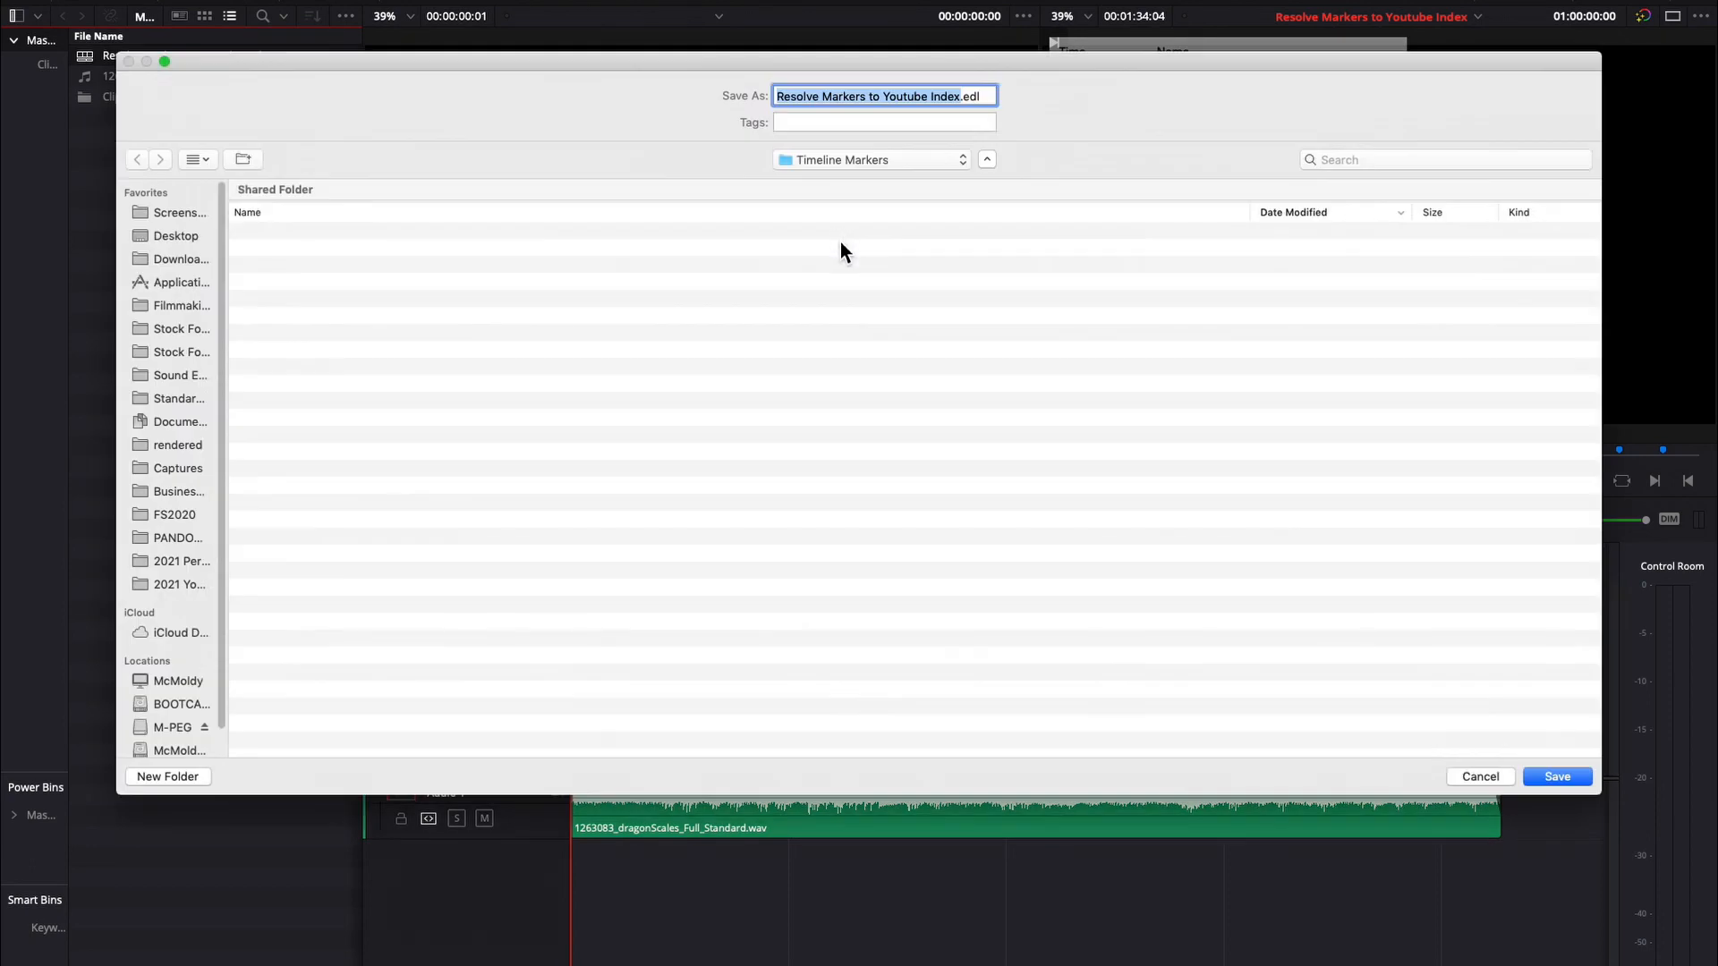
{"action": "left_click", "coordinate": [1580, 773]}
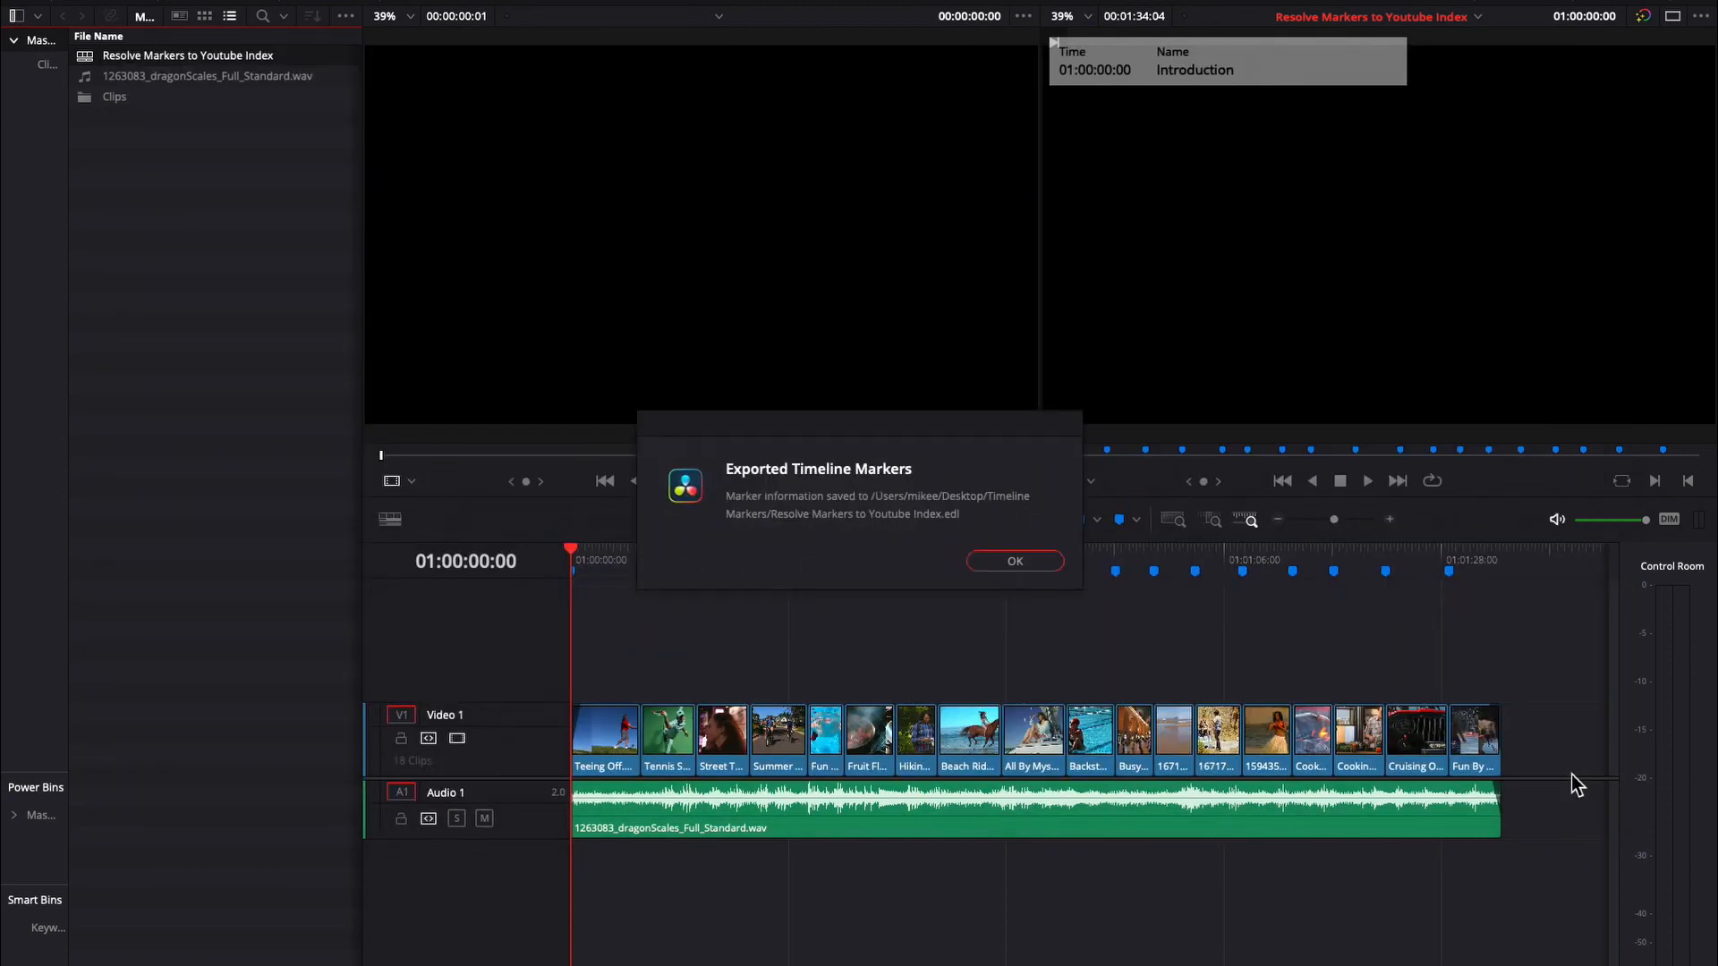
{"action": "left_click", "coordinate": [1015, 561]}
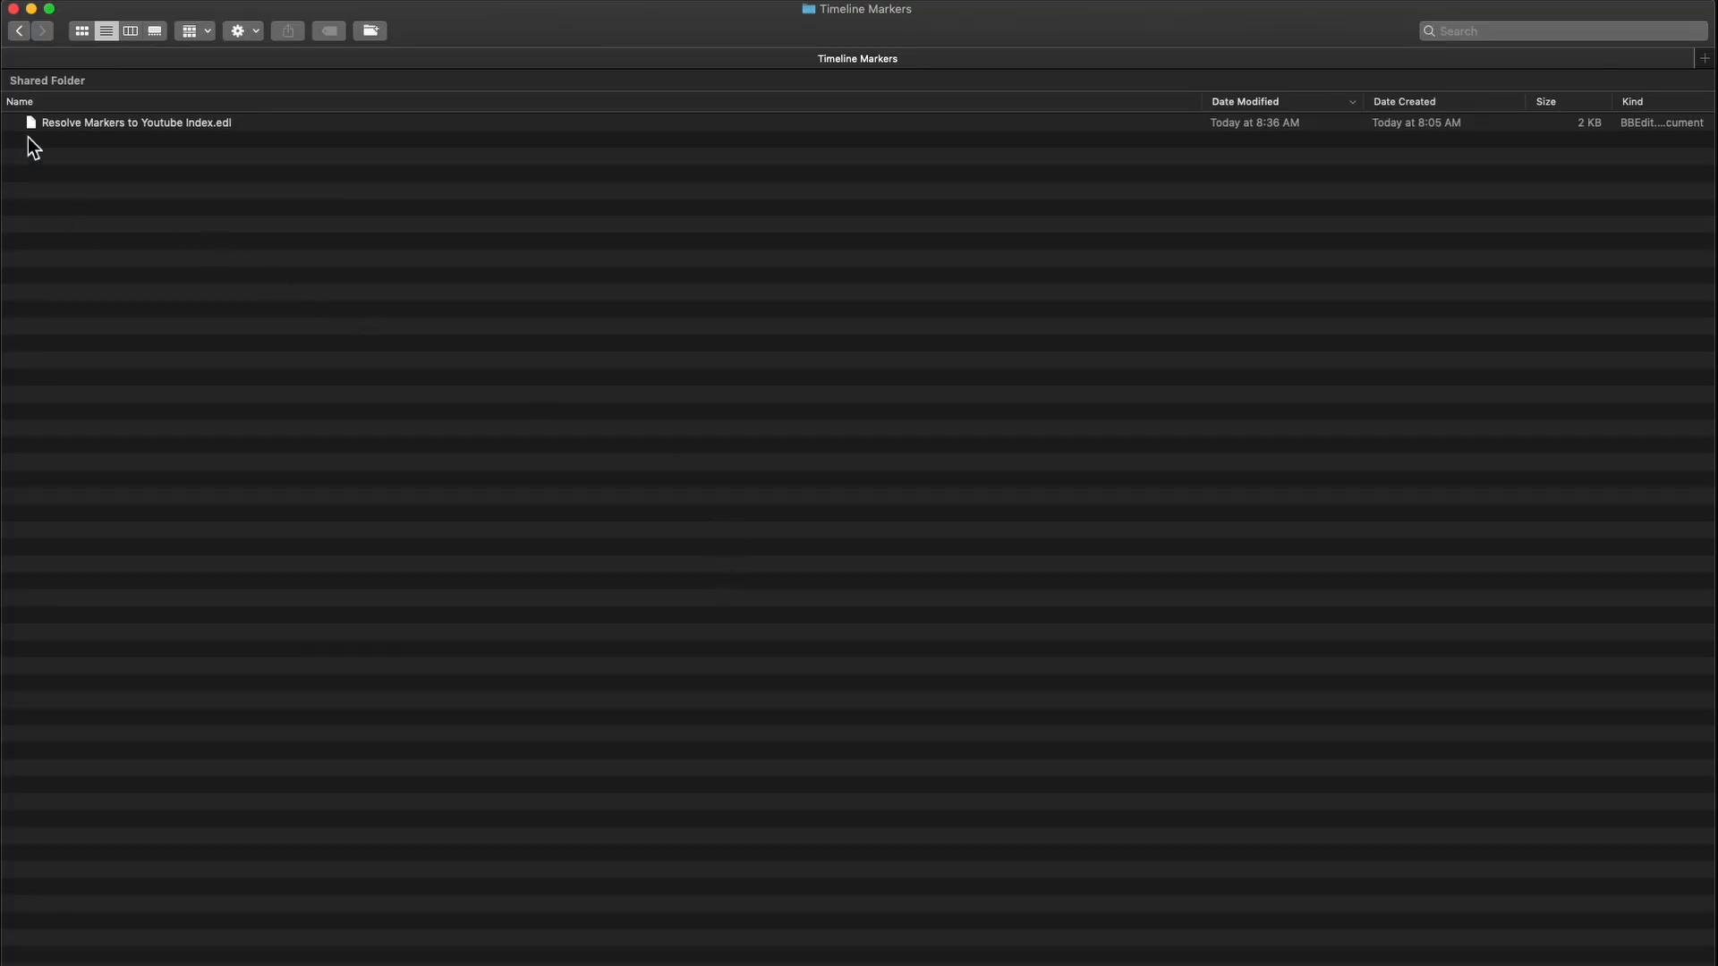
In Finder, change the exported marker file's extension to .txt so it is named Resolve Markers to Youtube Index.txt.
{"action": "left_click", "coordinate": [143, 123]}
{"action": "key", "text": "Return"}
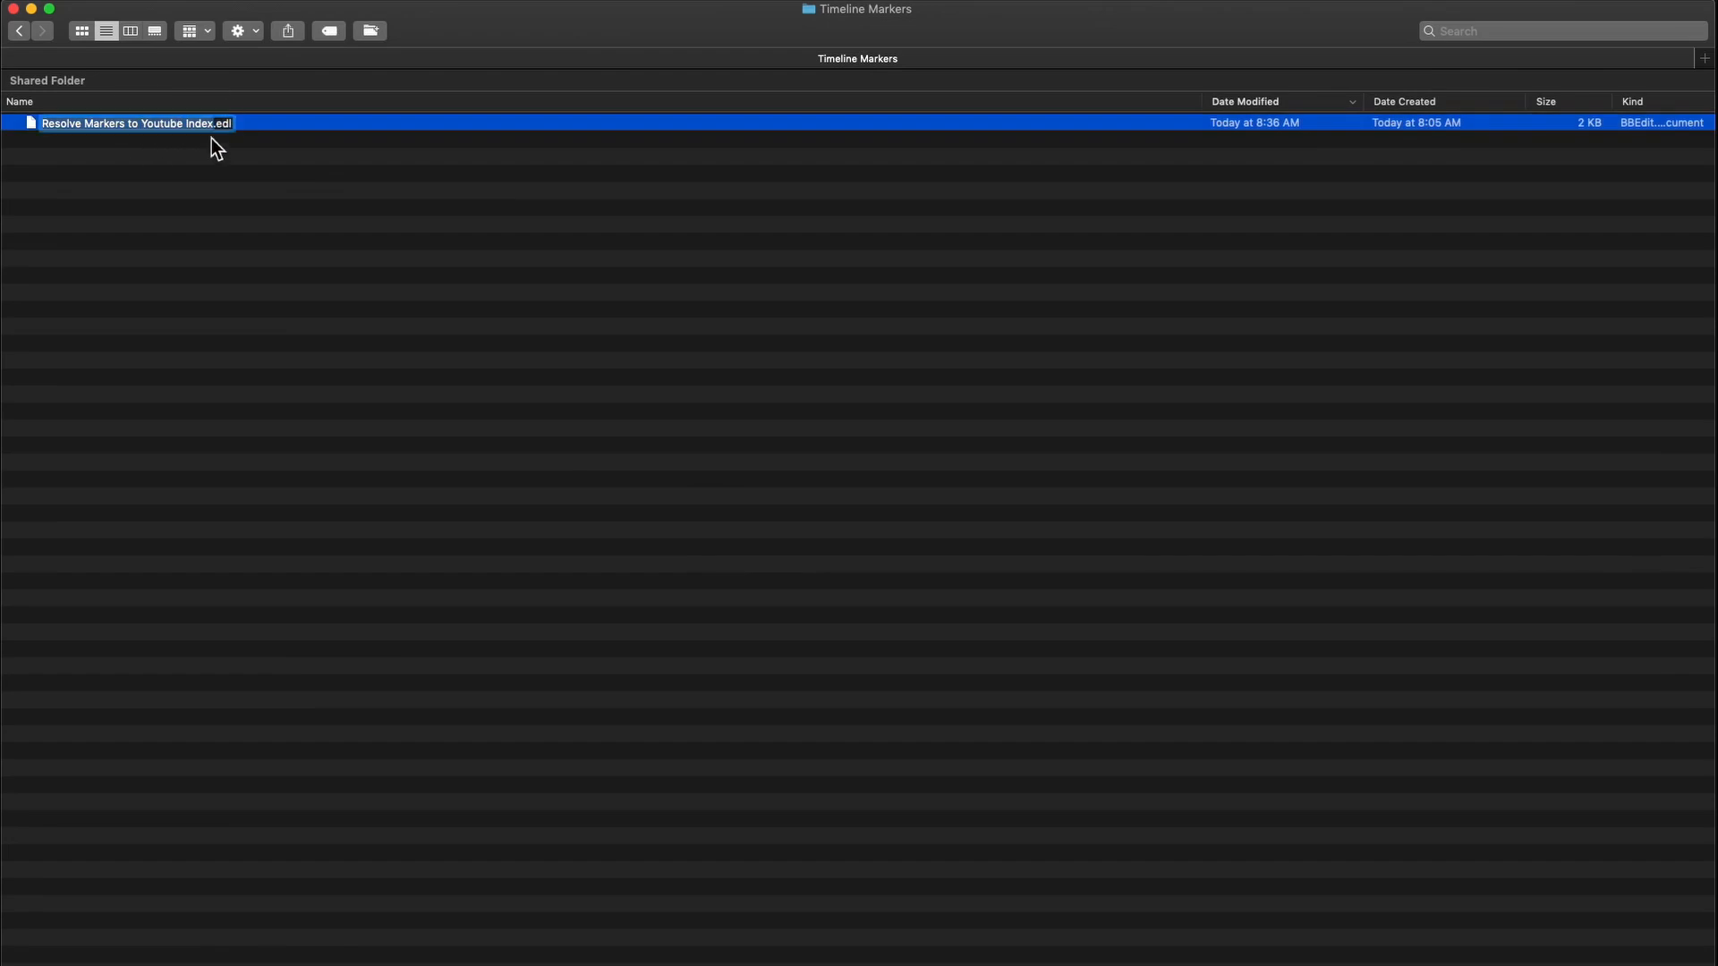
{"action": "left_click", "coordinate": [221, 124]}
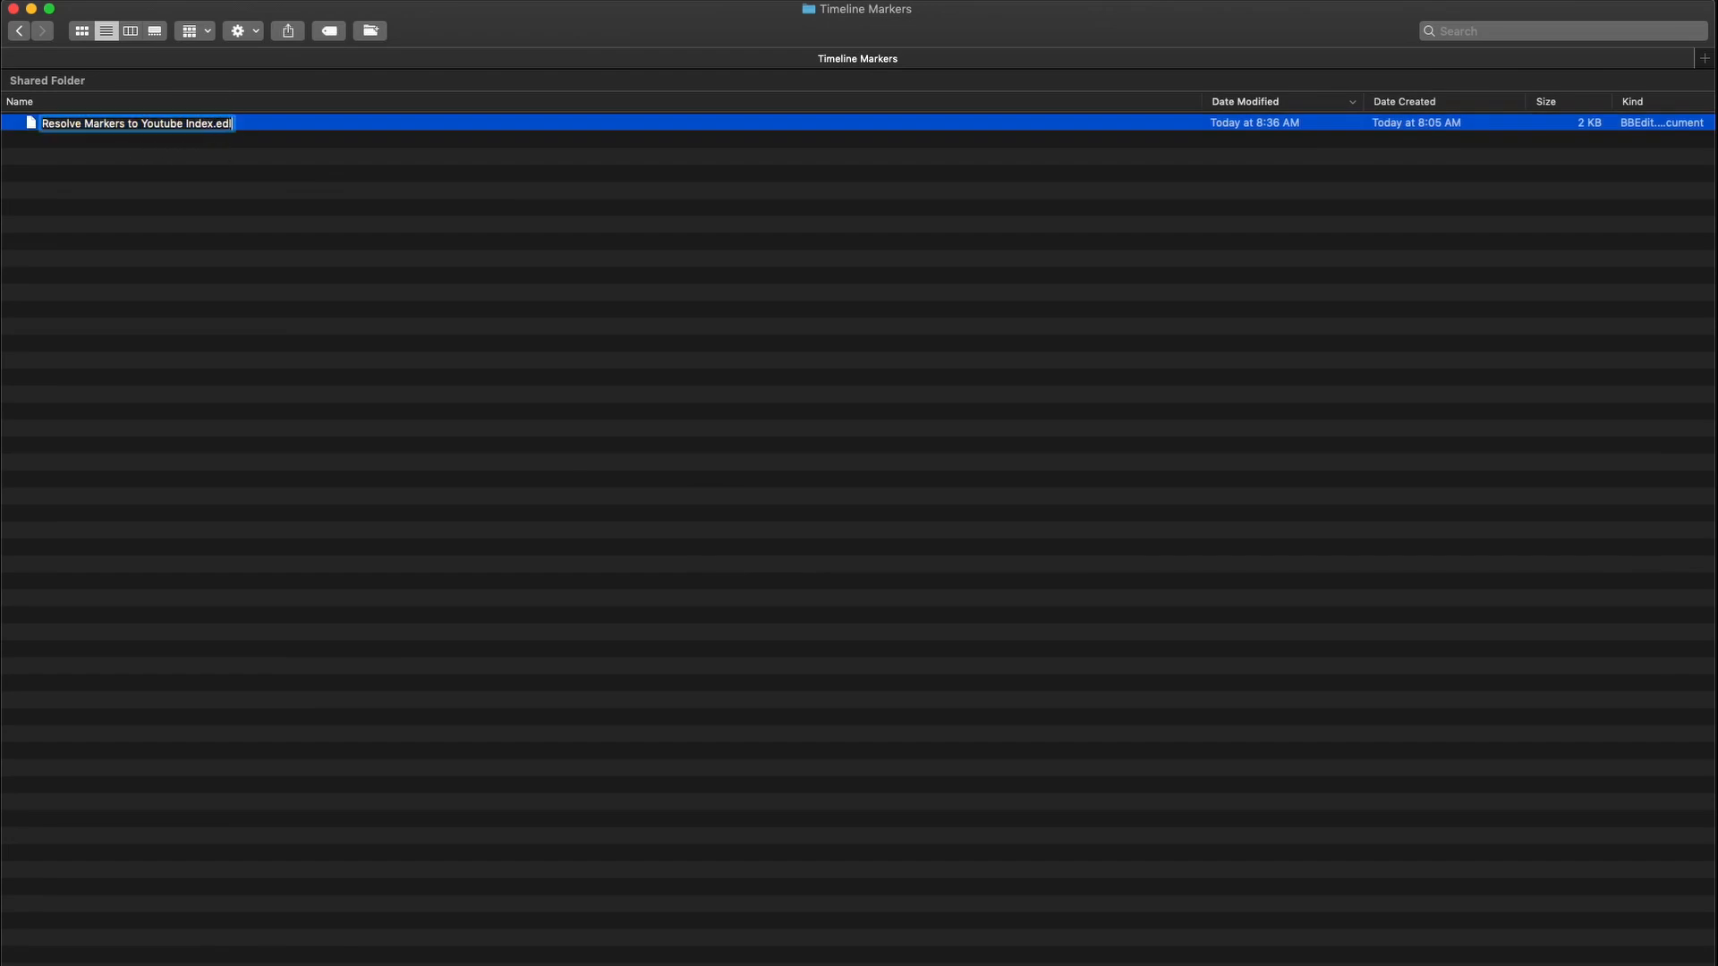
{"action": "key", "text": "BackSpace"}
{"action": "key", "text": "BackSpace"}
{"action": "key", "text": "BackSpace"}
{"action": "type", "text": "txt"}
{"action": "key", "text": "Return"}
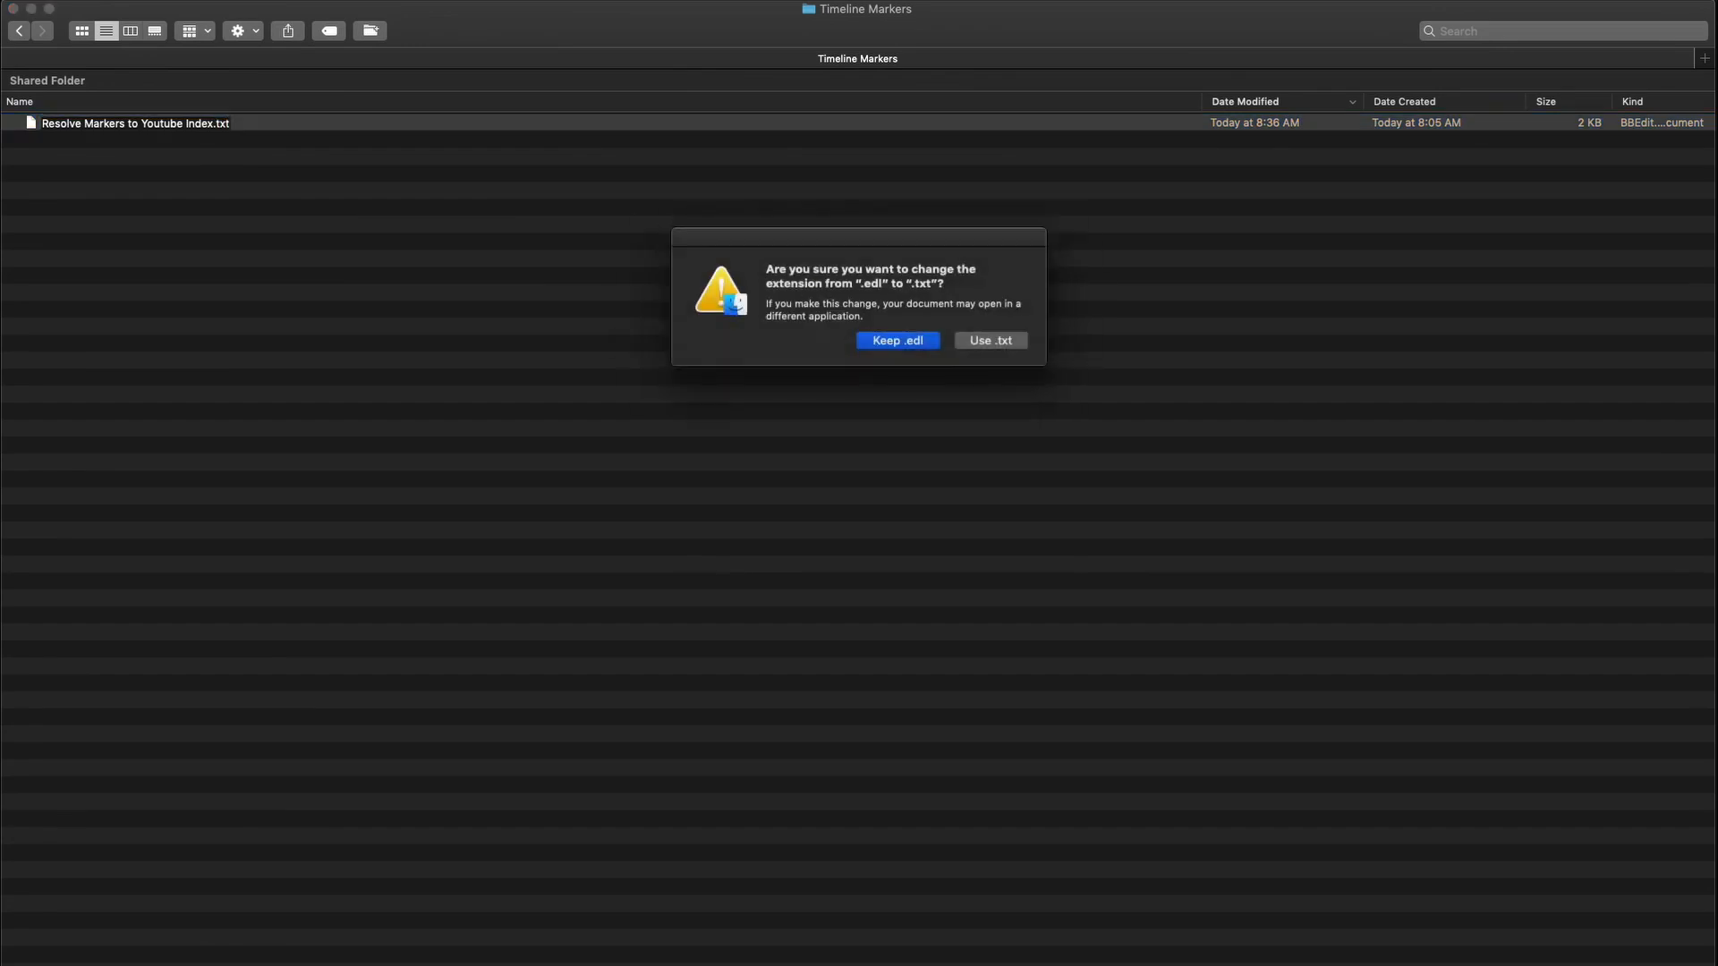
{"action": "left_click", "coordinate": [990, 340]}
Open Resolve Markers to Youtube Index.txt in BBEdit.
{"action": "right_click", "coordinate": [153, 124]}
{"action": "mouse_move", "coordinate": [212, 158]}
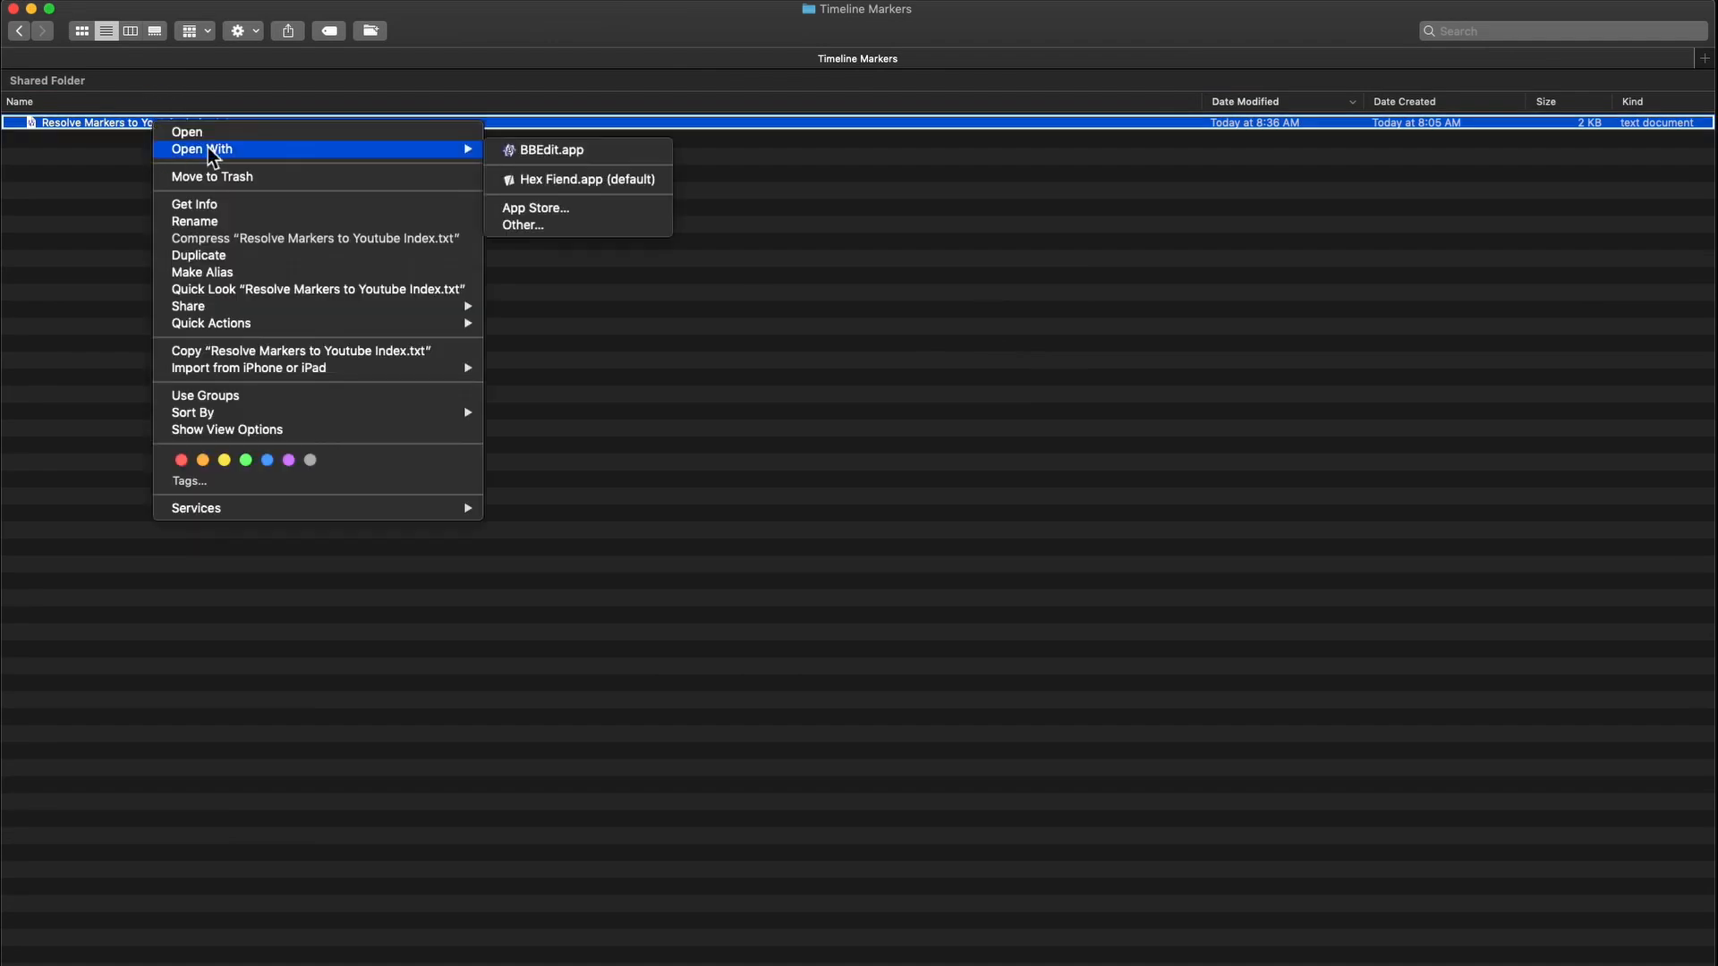
{"action": "left_click", "coordinate": [580, 159]}
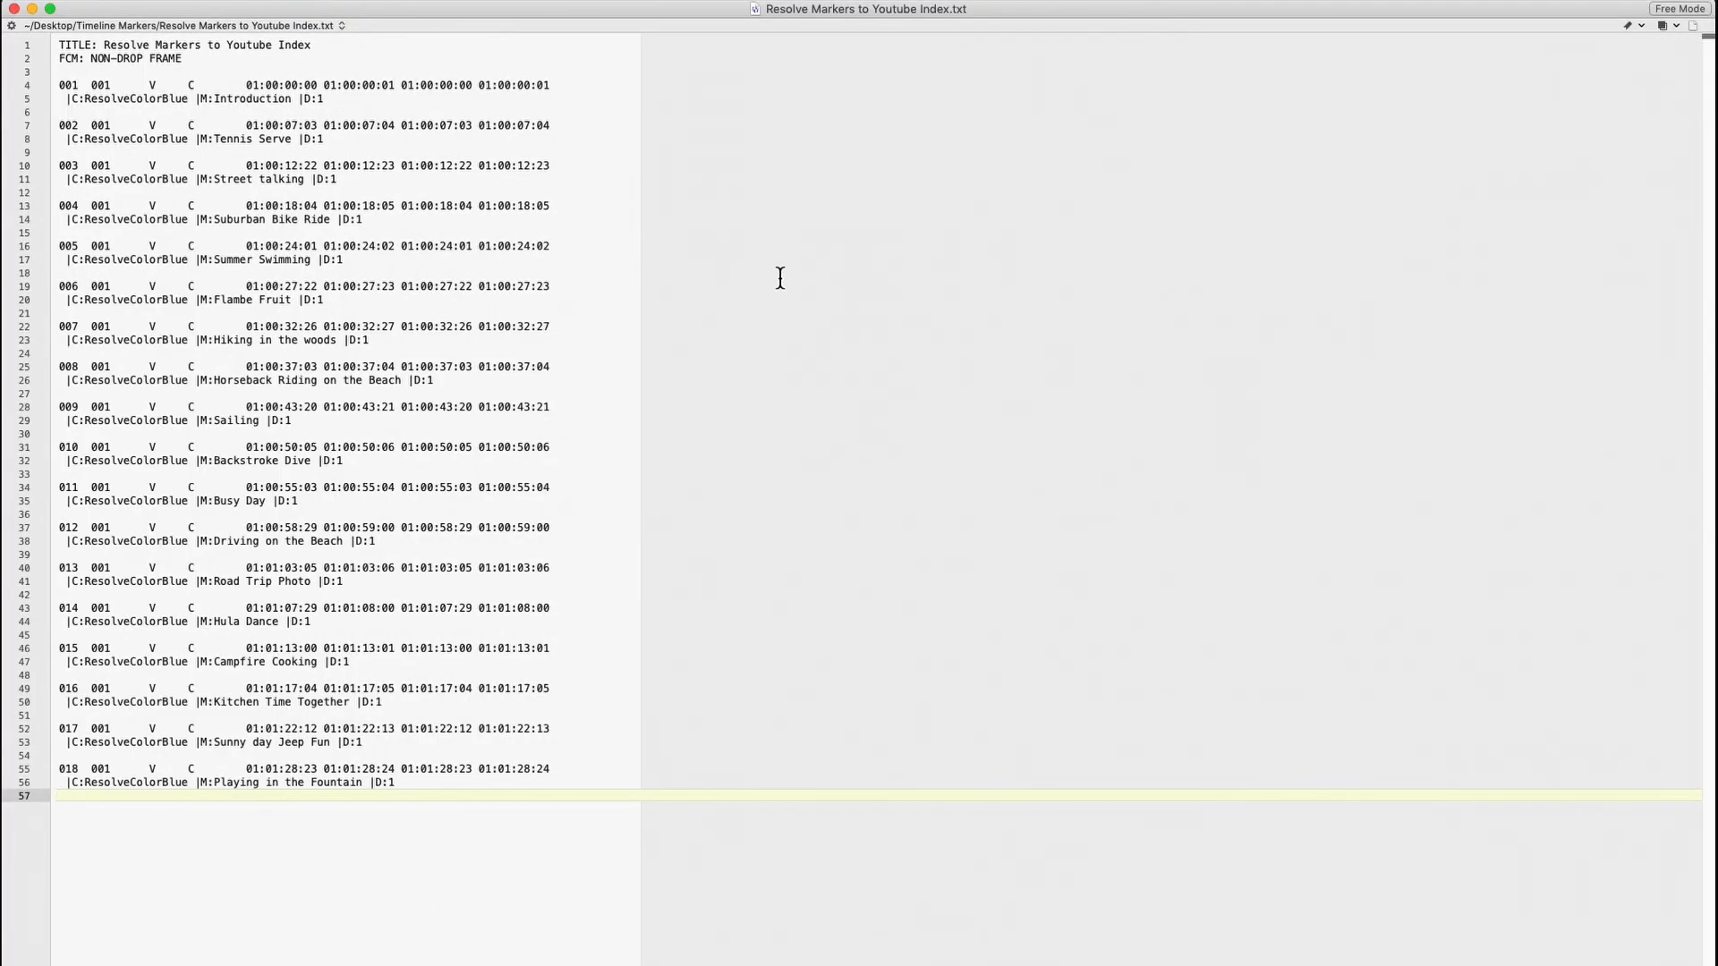
Delete the title line, the FCM line and the blank line at the beginning of the text file.
{"action": "left_click", "coordinate": [431, 41]}
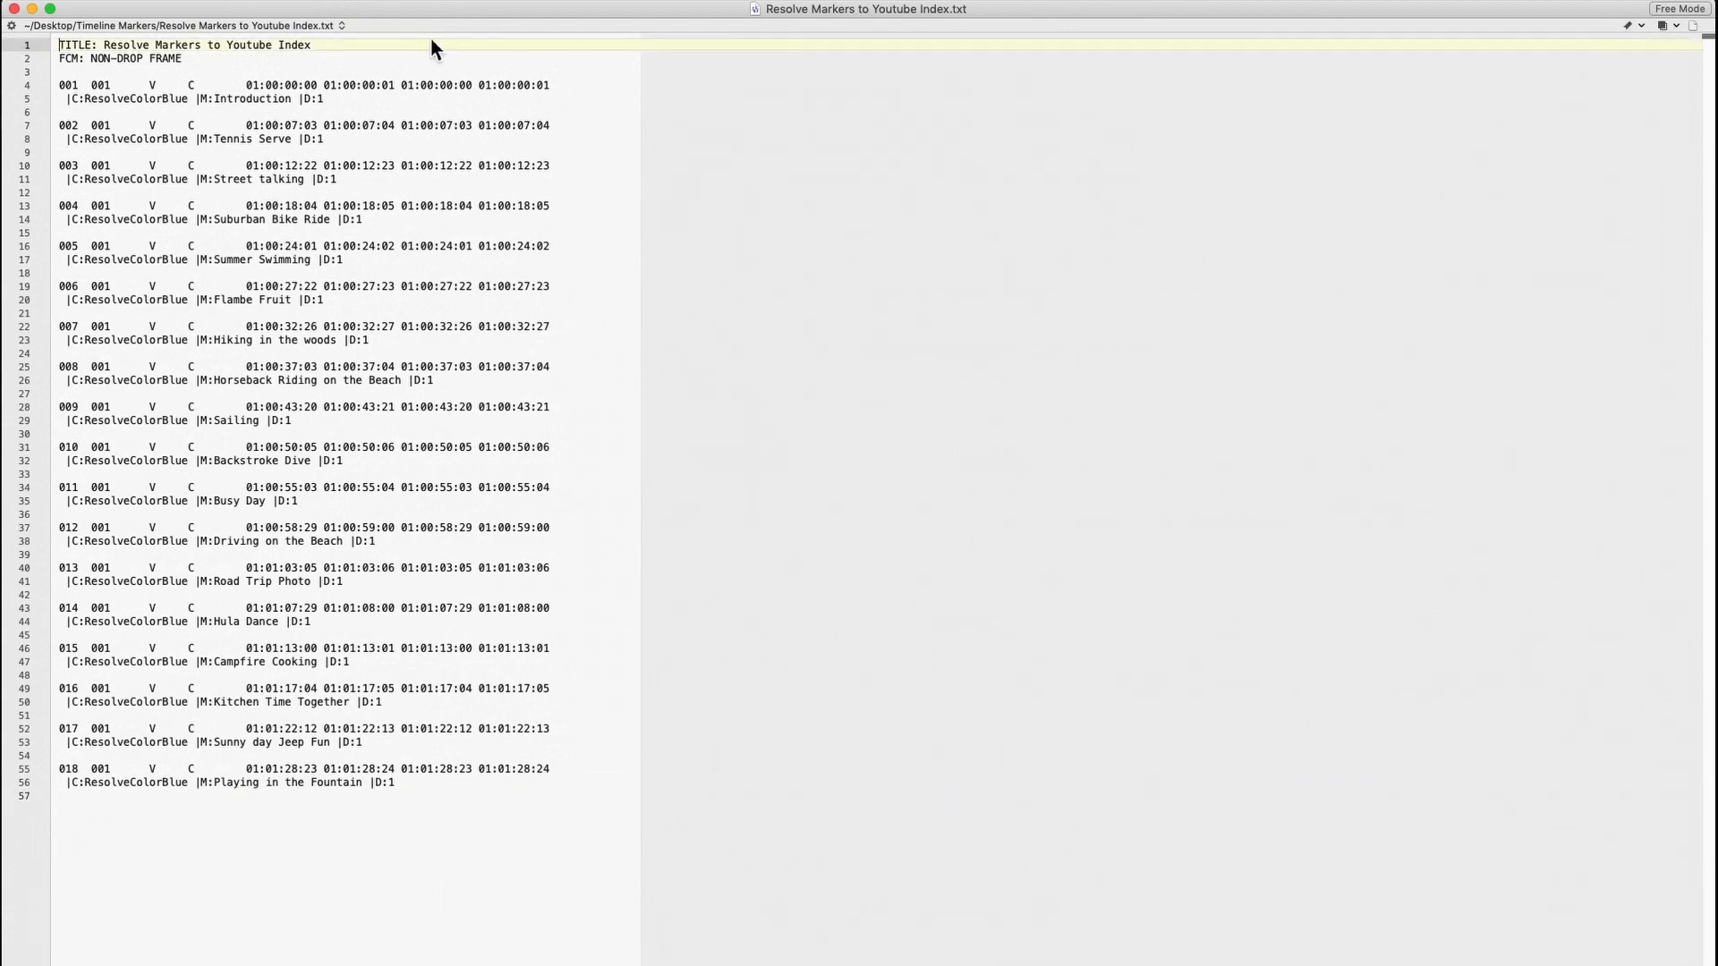
{"action": "key", "text": "shift+Down"}
{"action": "key", "text": "shift+Down"}
{"action": "key", "text": "shift+Down"}
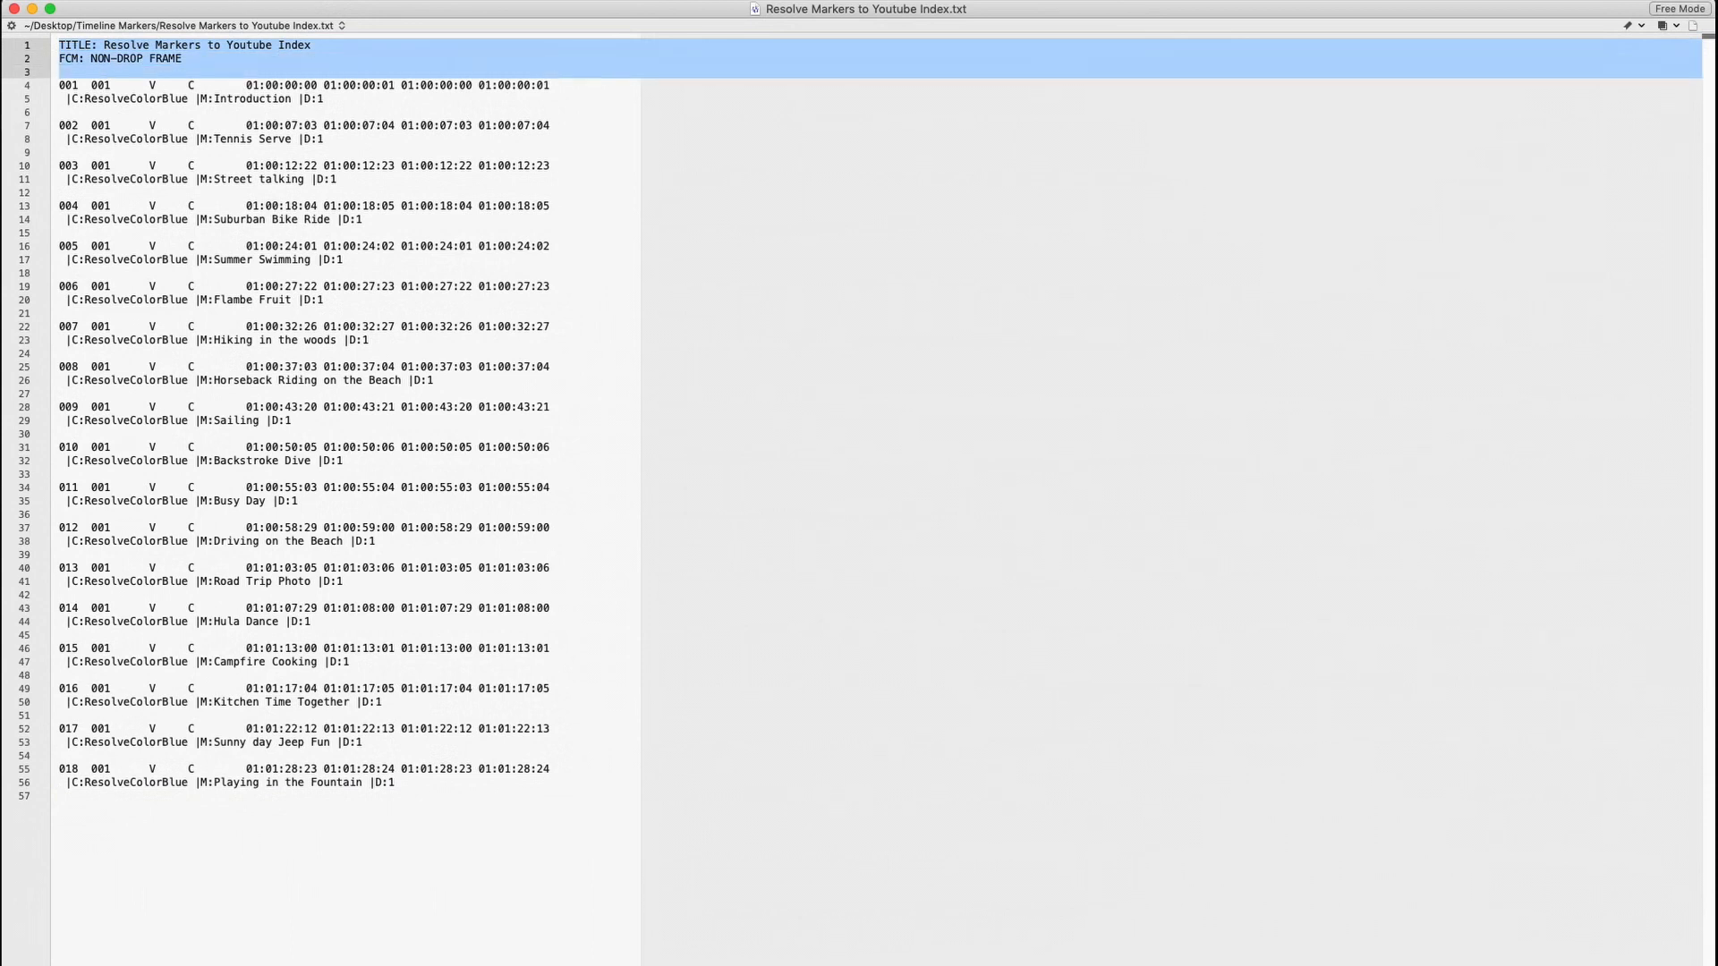
{"action": "key", "text": "BackSpace"}
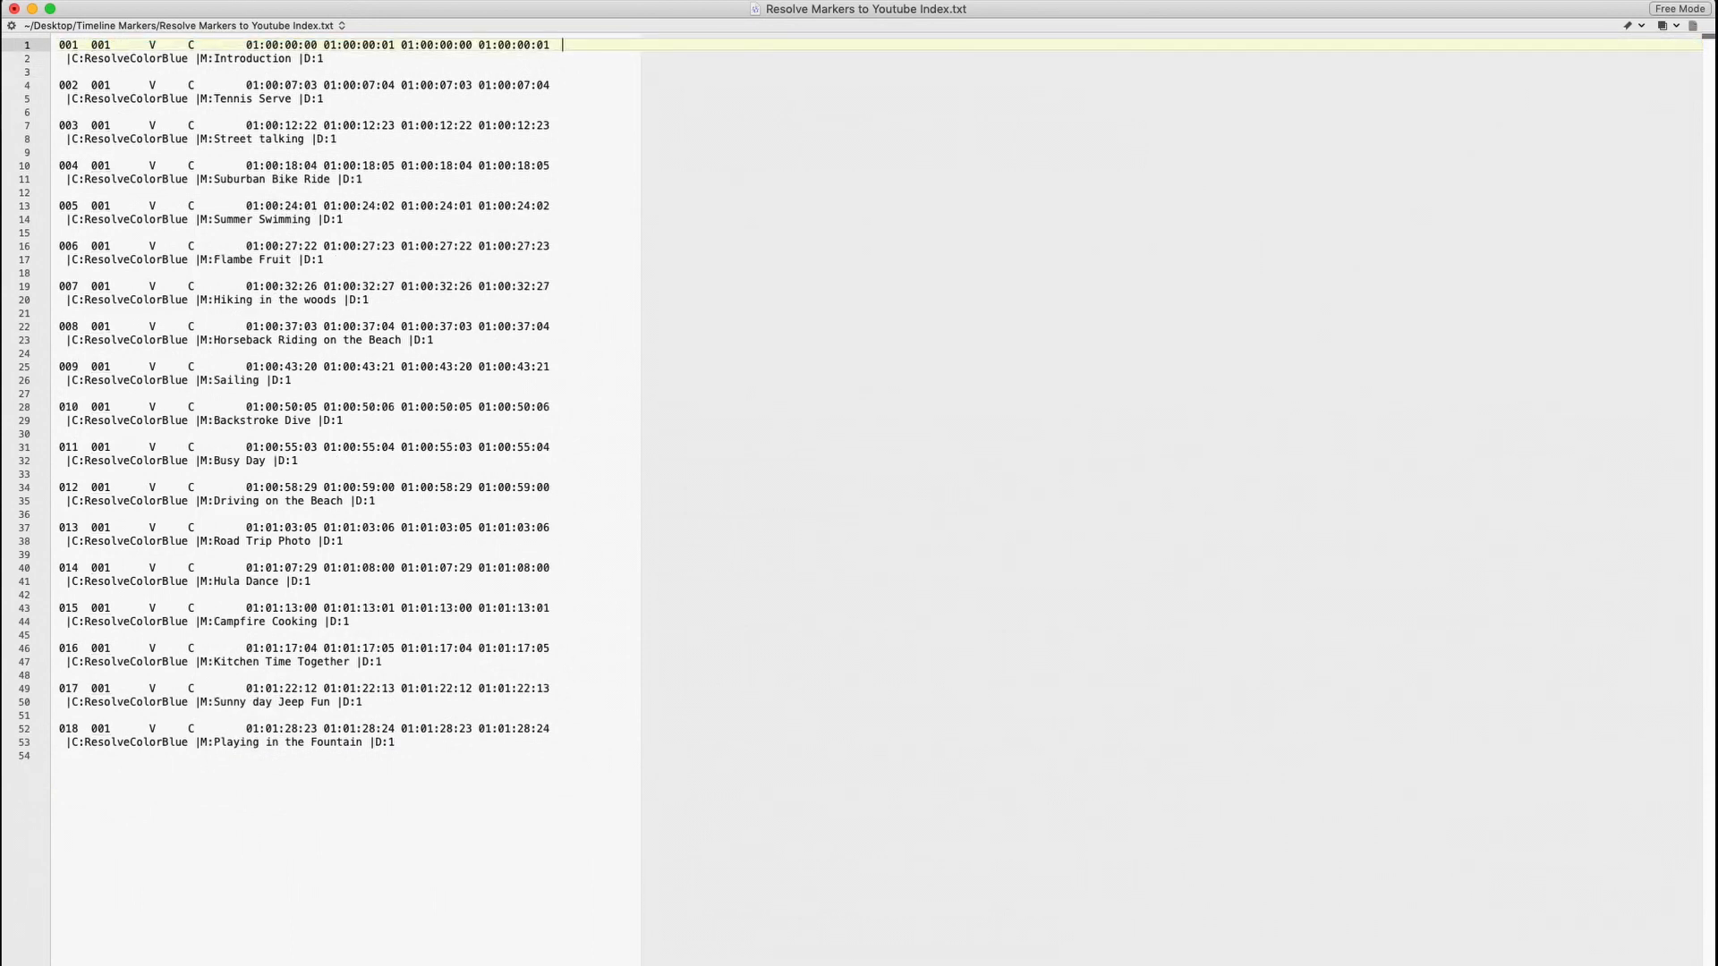
Copy the text from the end of line 1 through "|C:ResolveColorBlue |M:" on line 2, including the line break.
{"action": "key", "text": "shift+Down"}
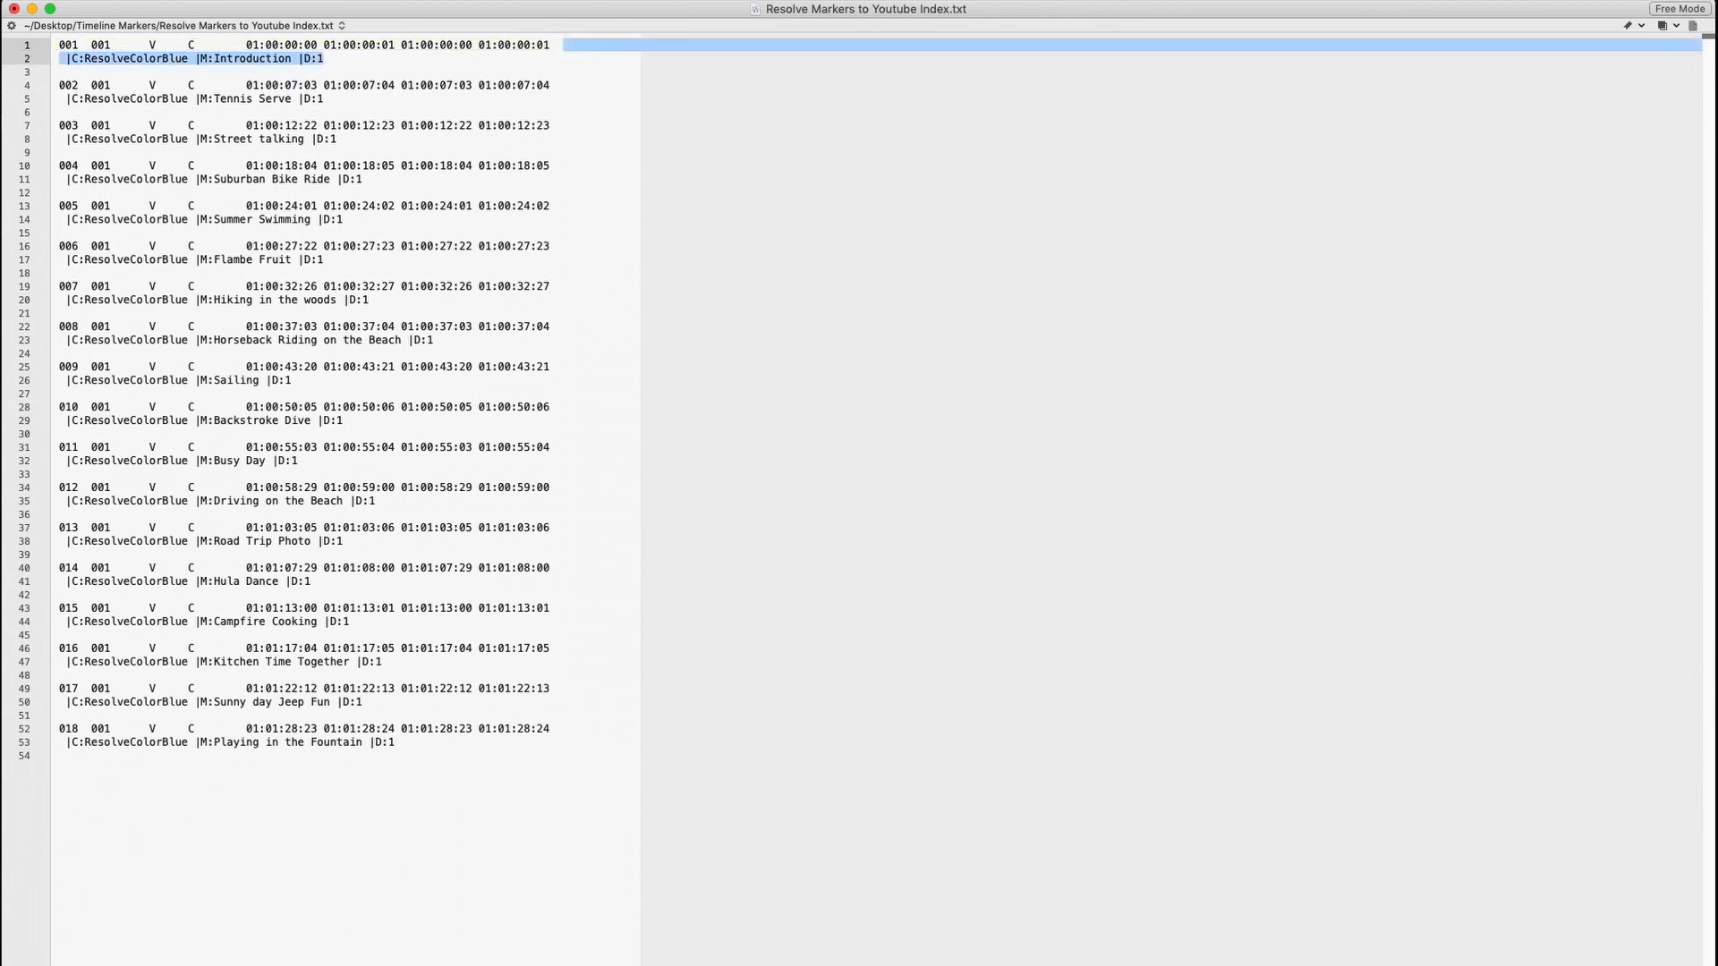
{"action": "key", "text": "shift+Left"}
{"action": "key", "text": "shift+Left"}
{"action": "key", "text": "shift+Left"}
{"action": "key", "text": "shift+Left"}
{"action": "key", "text": "shift+Left"}
{"action": "key", "text": "shift+Left"}
{"action": "key", "text": "shift+Left"}
{"action": "key", "text": "shift+Left"}
{"action": "key", "text": "shift+Left"}
{"action": "key", "text": "shift+Left"}
{"action": "key", "text": "shift+Left"}
{"action": "key", "text": "shift+Left"}
{"action": "key", "text": "shift+Left"}
{"action": "key", "text": "shift+Left"}
{"action": "key", "text": "shift+Left"}
{"action": "key", "text": "shift+Left"}
{"action": "key", "text": "shift+Left"}
{"action": "key", "text": "super+c"}
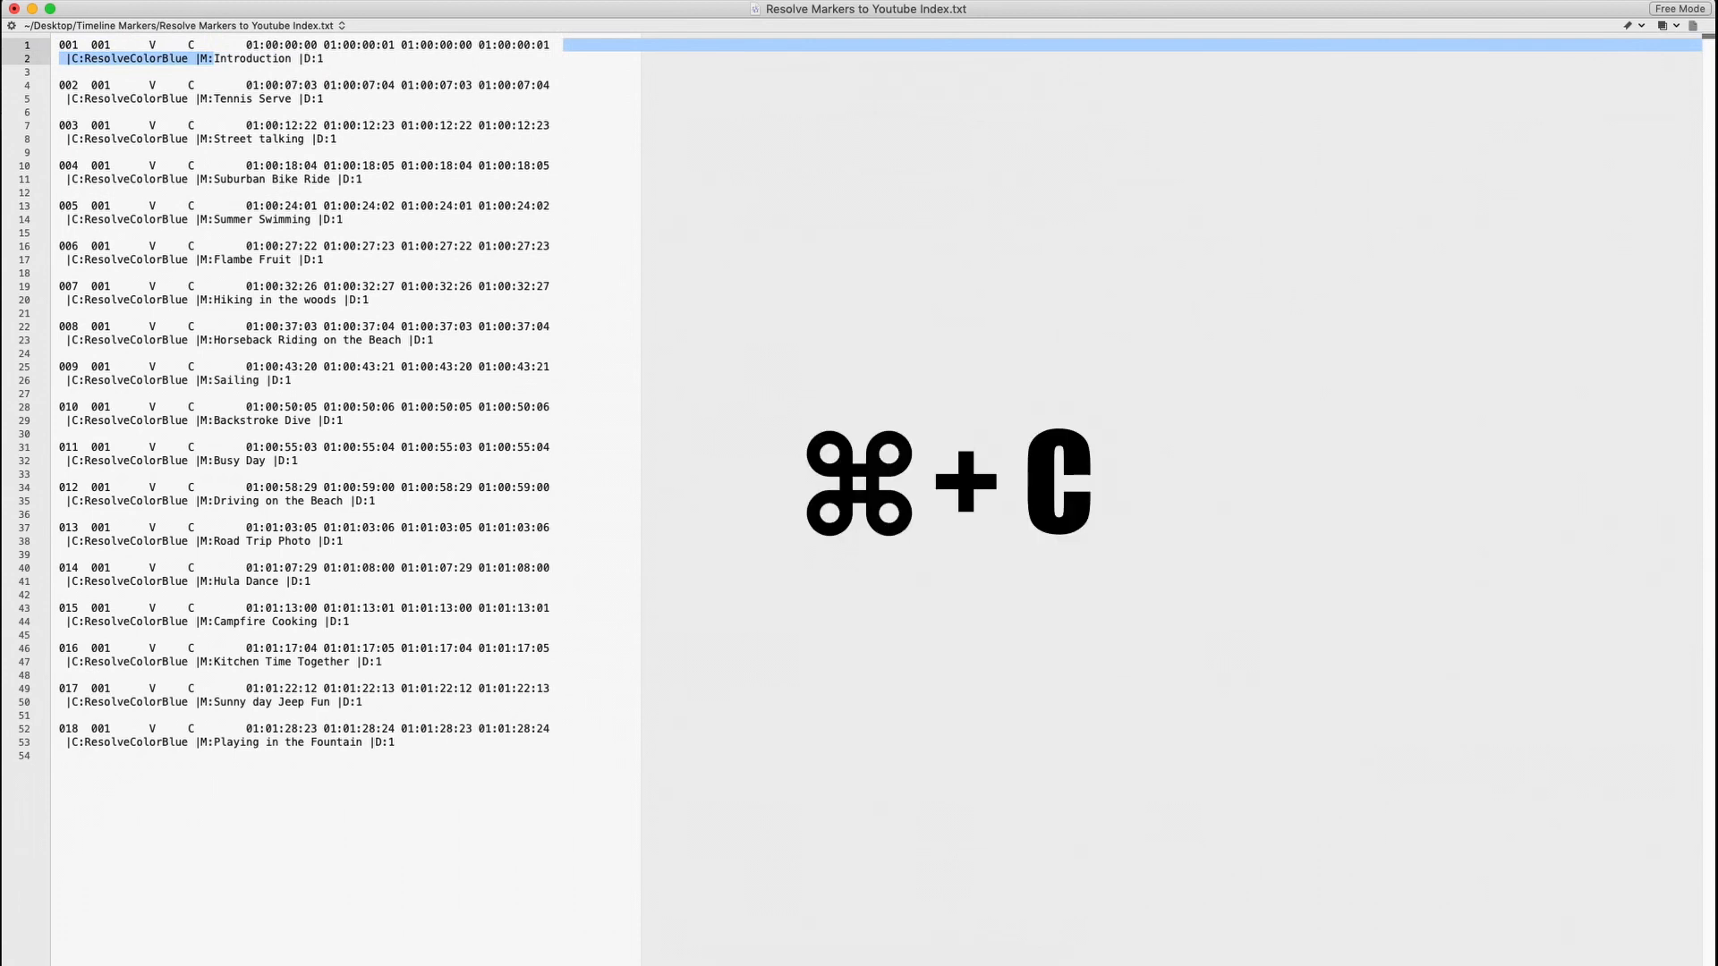
Replace every occurrence of "\n |C:ResolveColorBlue |M:" in the file with " - ", starting from the beginning of the document.
{"action": "left_click", "coordinate": [59, 44]}
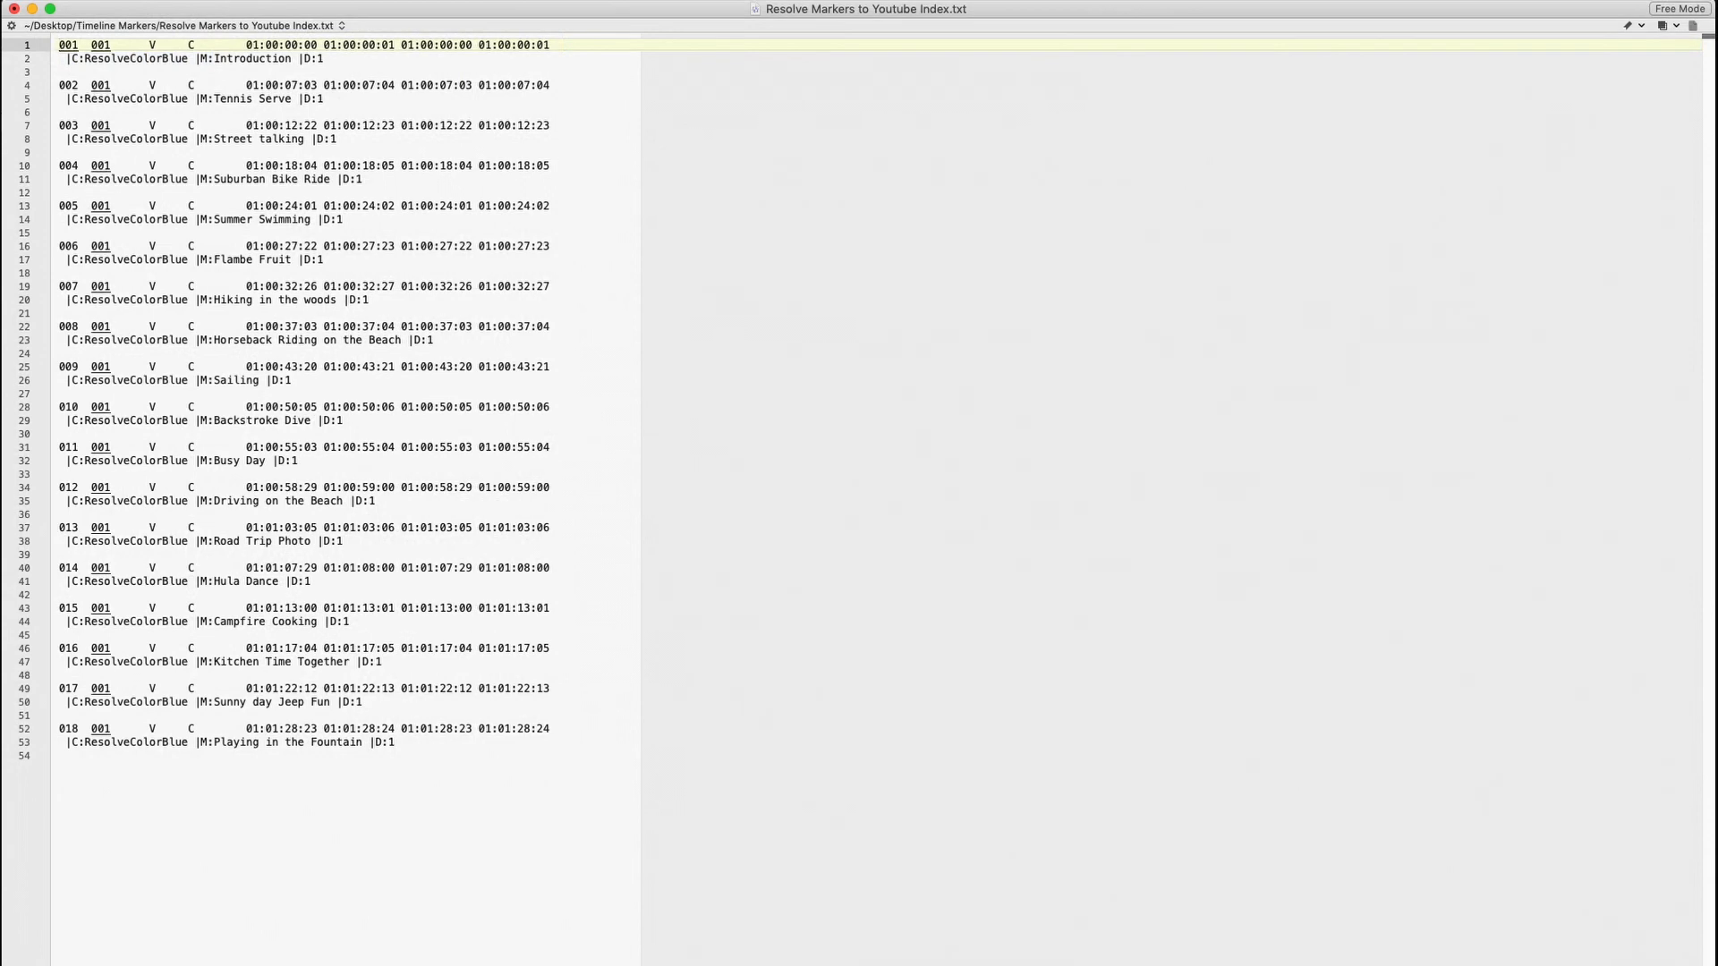
{"action": "key", "text": "super+f"}
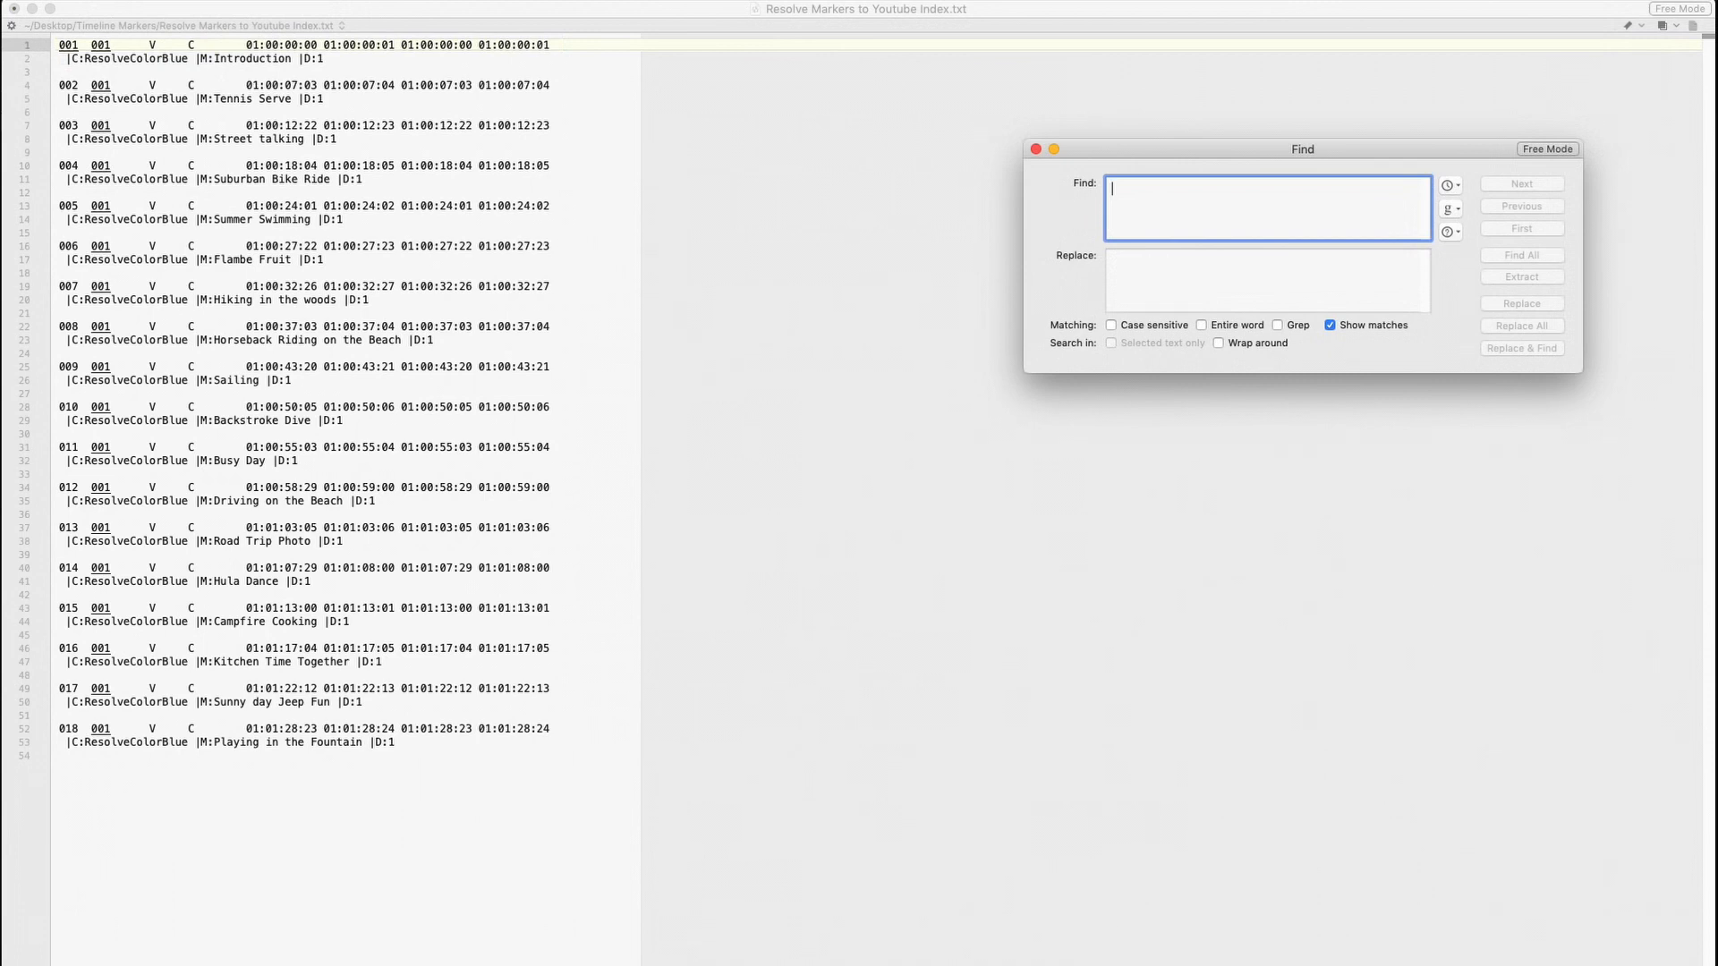
{"action": "key", "text": "super+v"}
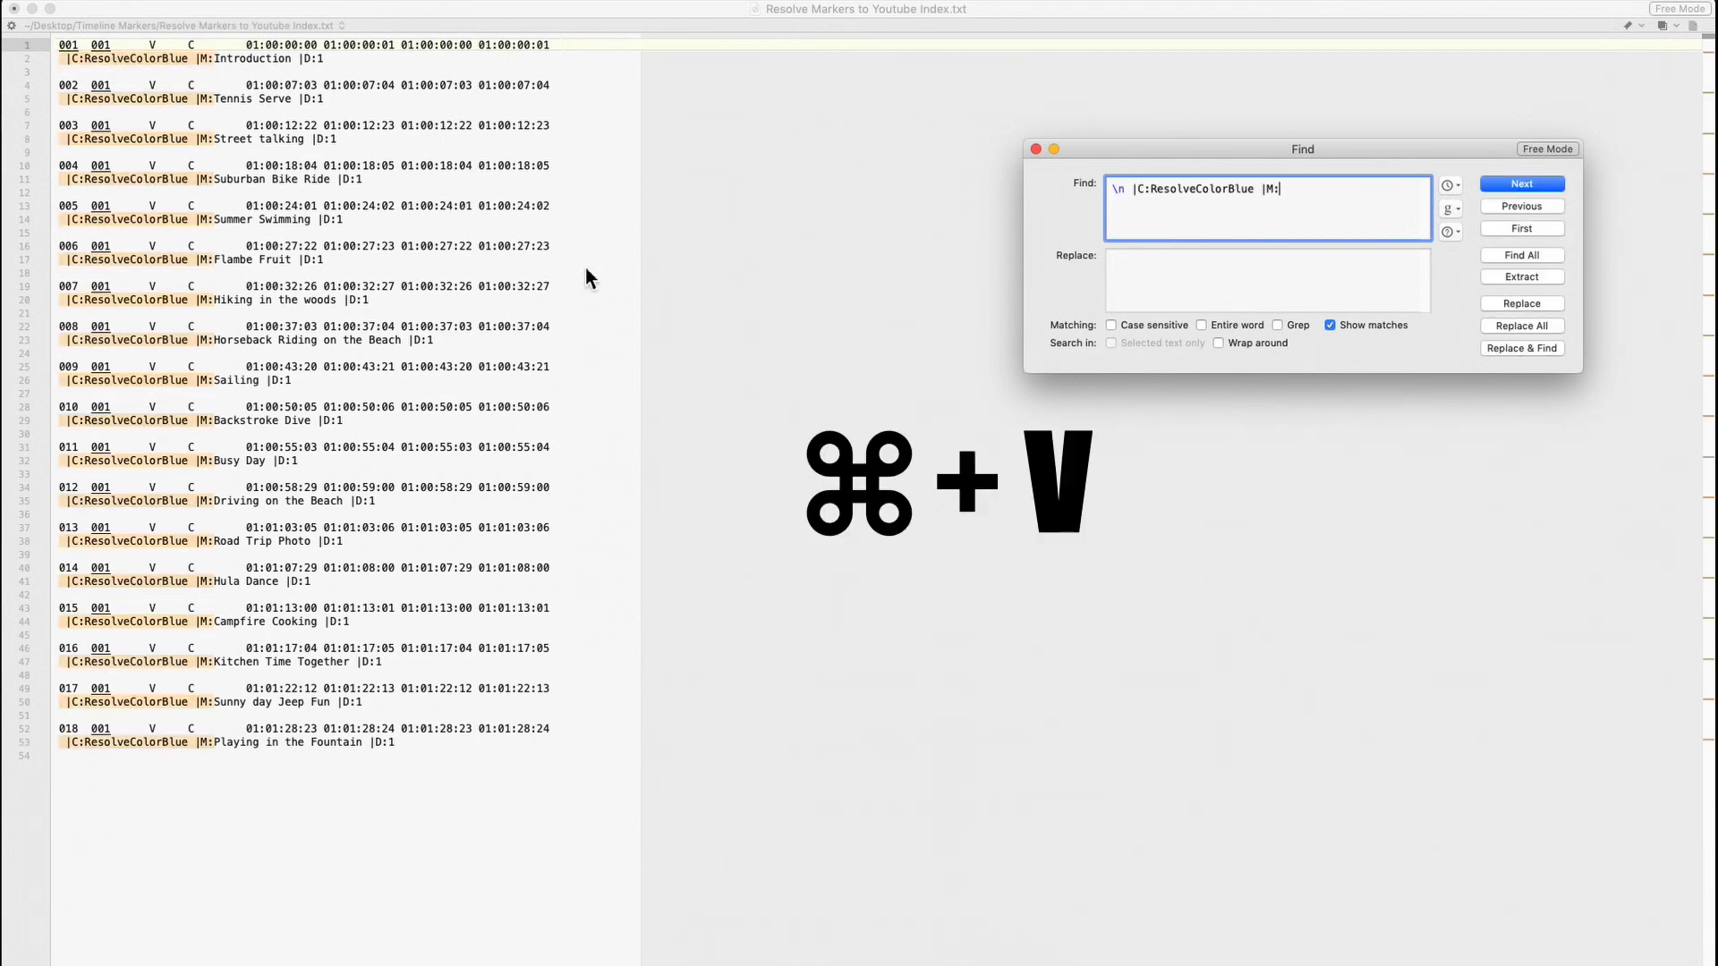
{"action": "left_click", "coordinate": [1158, 284]}
{"action": "type", "text": "-"}
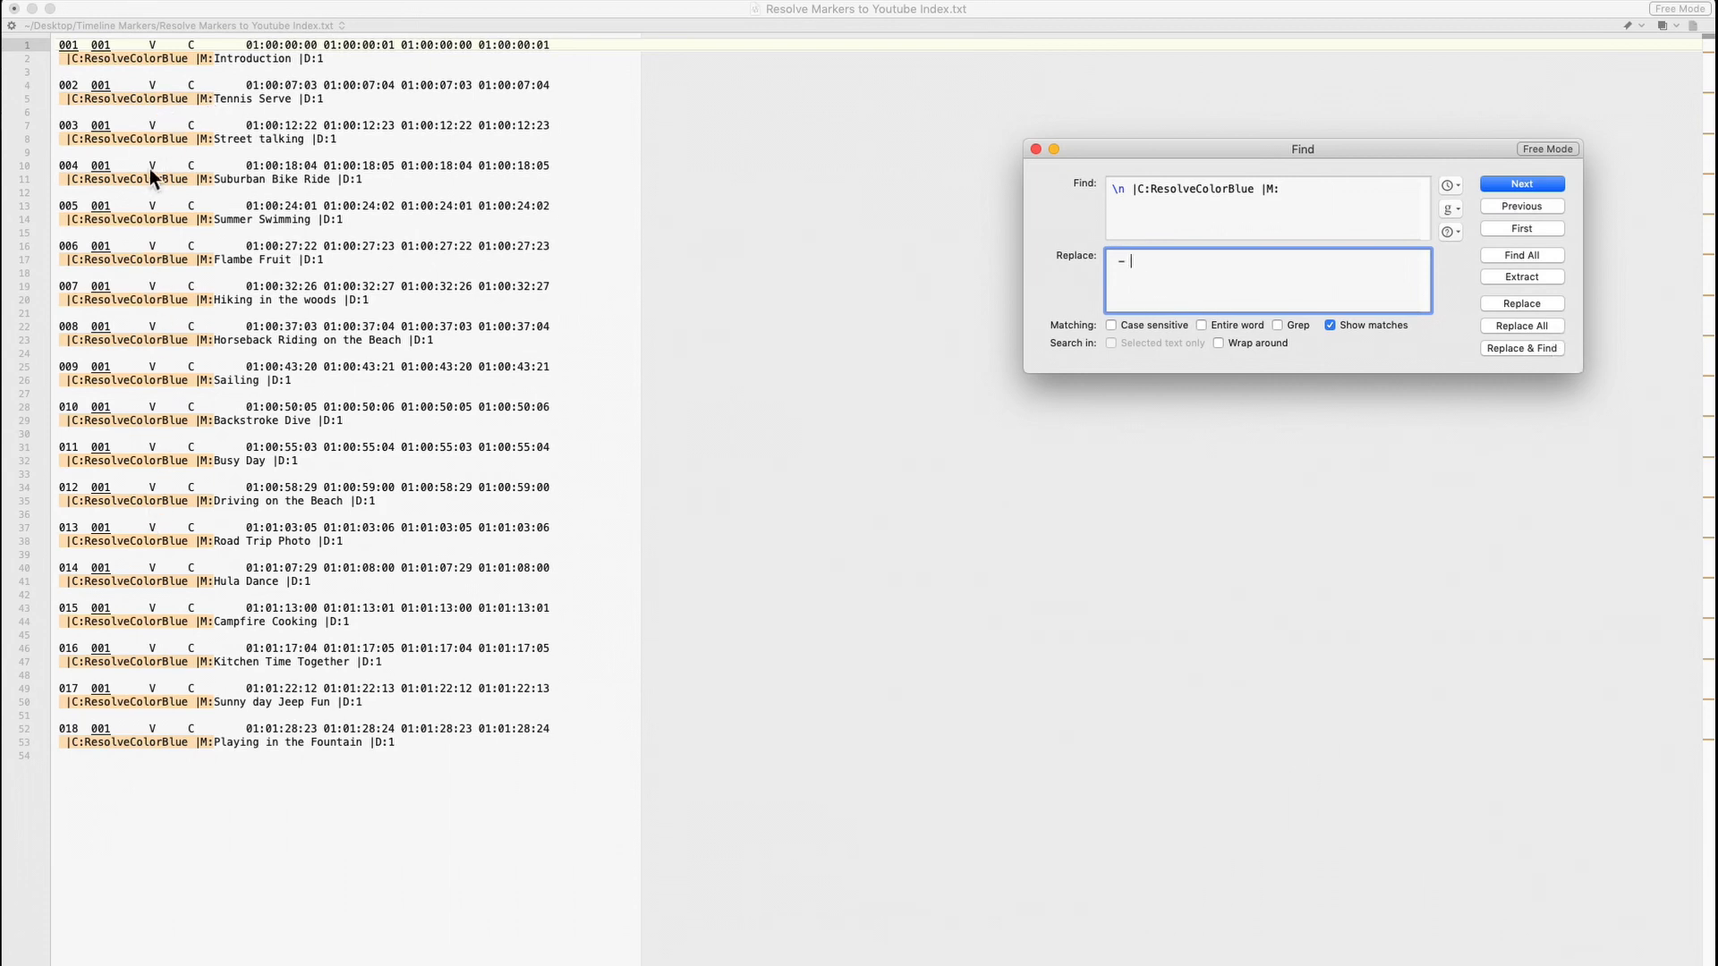
{"action": "left_click", "coordinate": [1497, 323]}
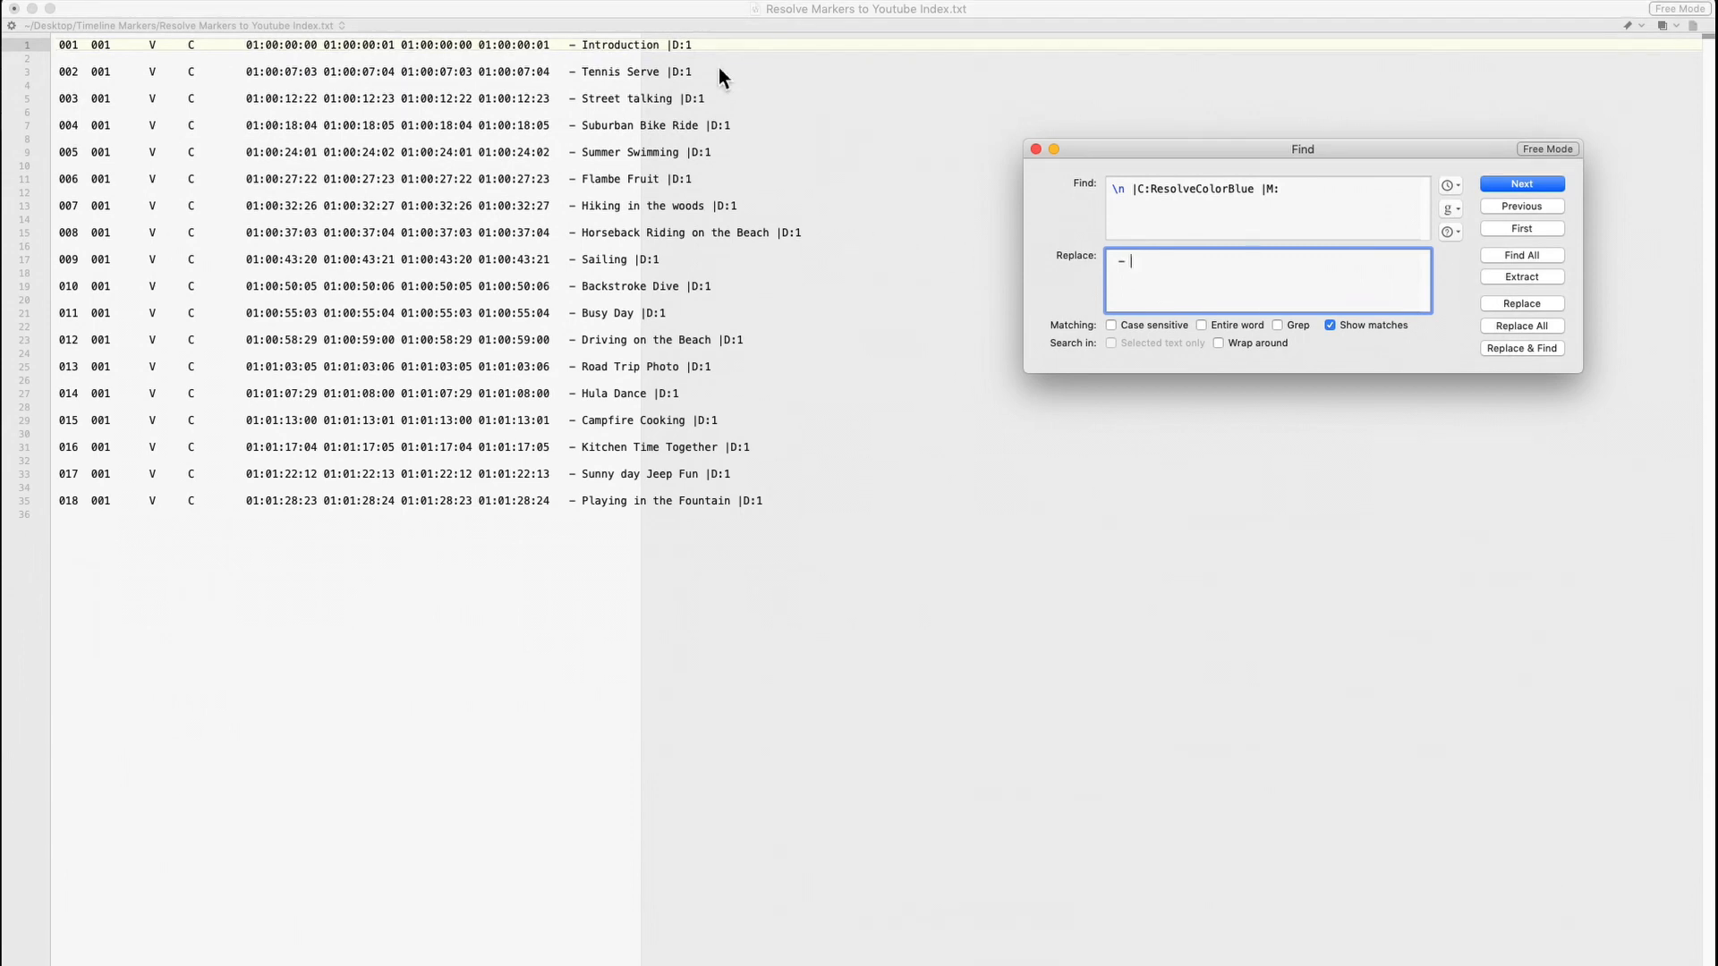
Copy the trailing " |D:1" after Introduction on line 1, together with its line break.
{"action": "left_click", "coordinate": [701, 46]}
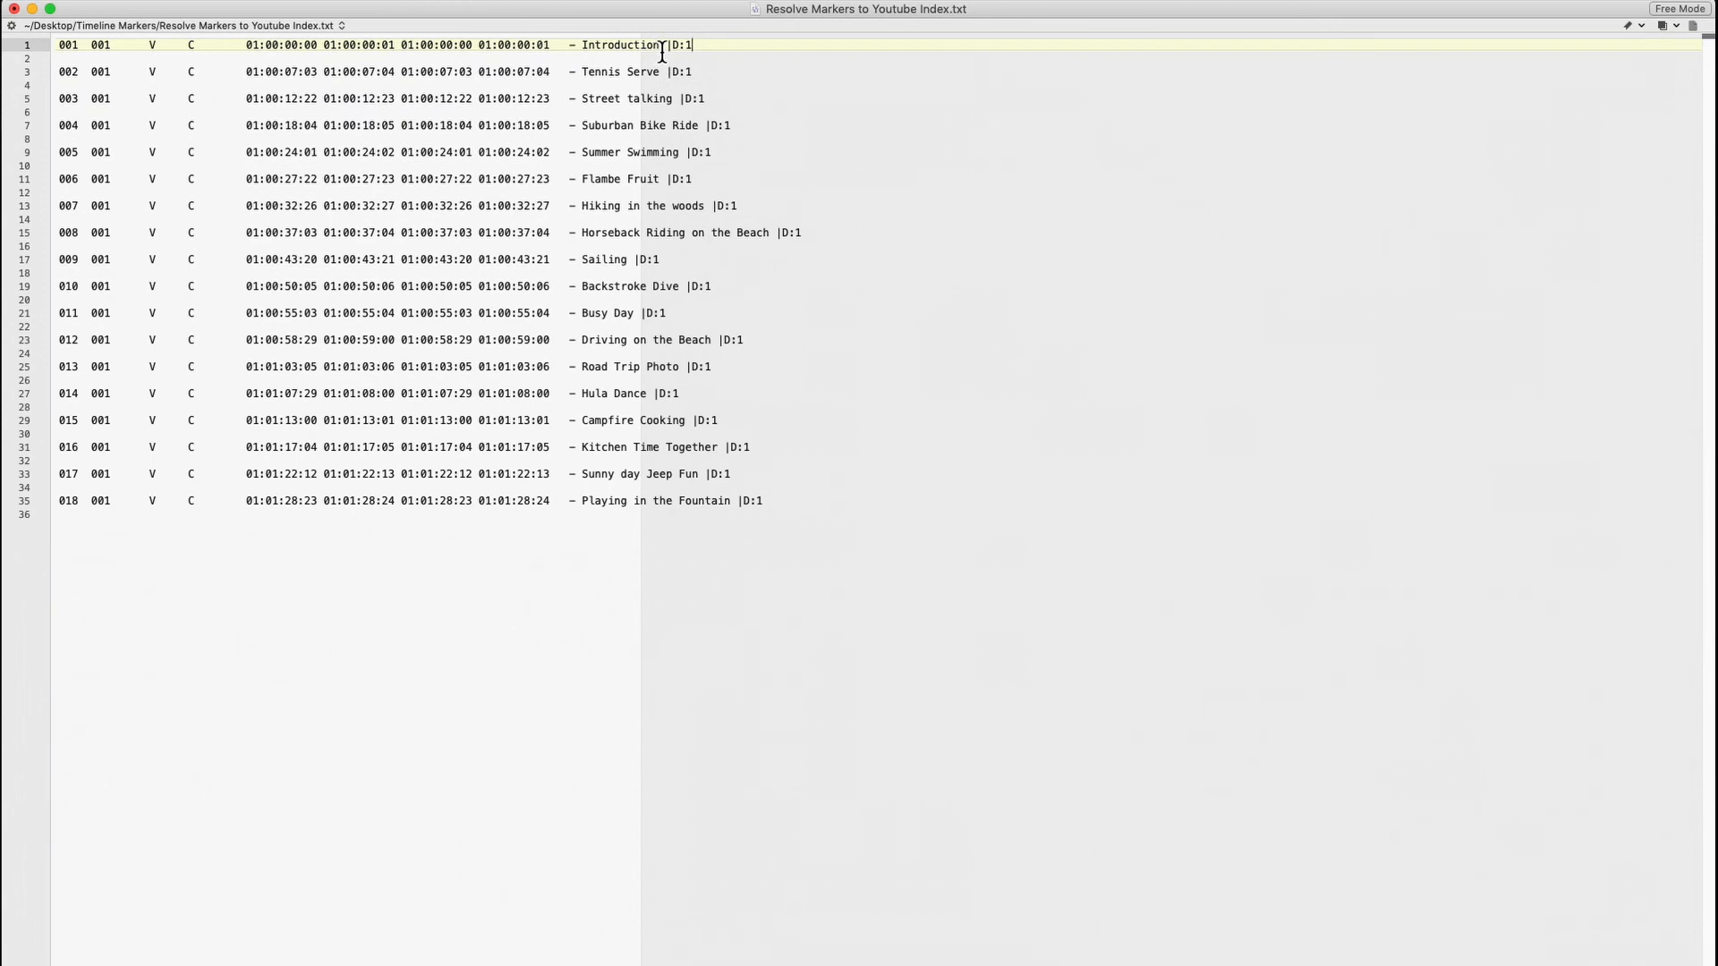
{"action": "left_click", "coordinate": [662, 50]}
{"action": "key", "text": "shift+super+Right"}
{"action": "key", "text": "super+c"}
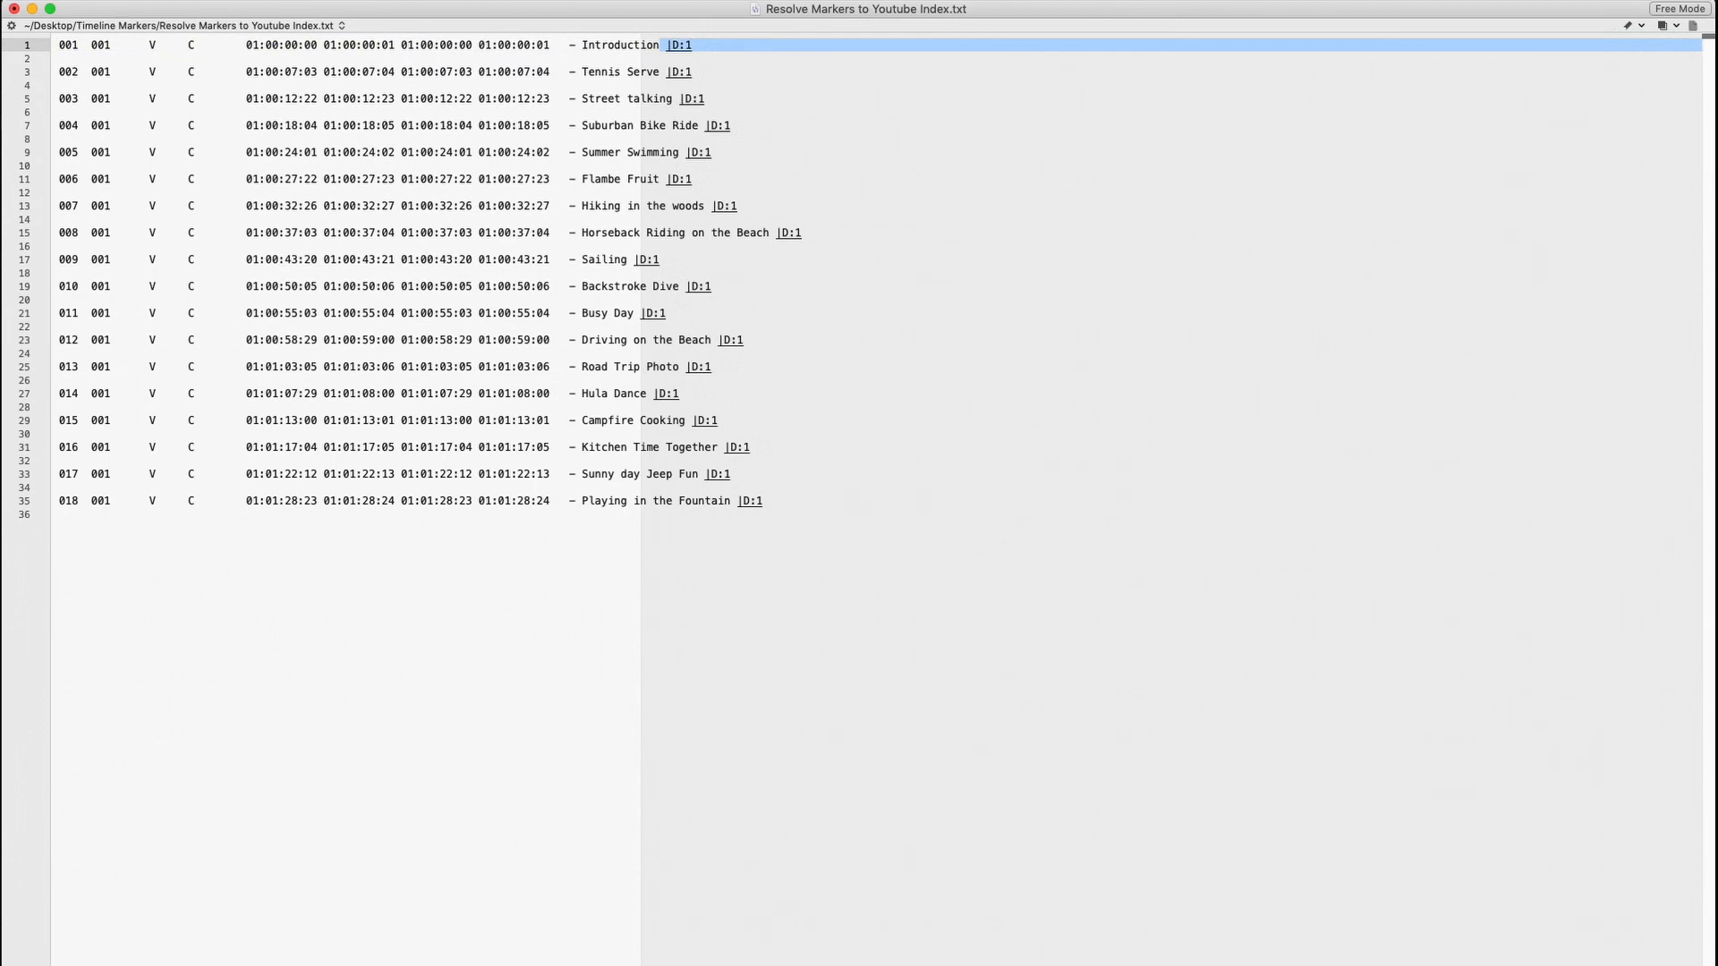
Replace every occurrence of " |D:1\n" in the file with nothing.
{"action": "left_click", "coordinate": [659, 46]}
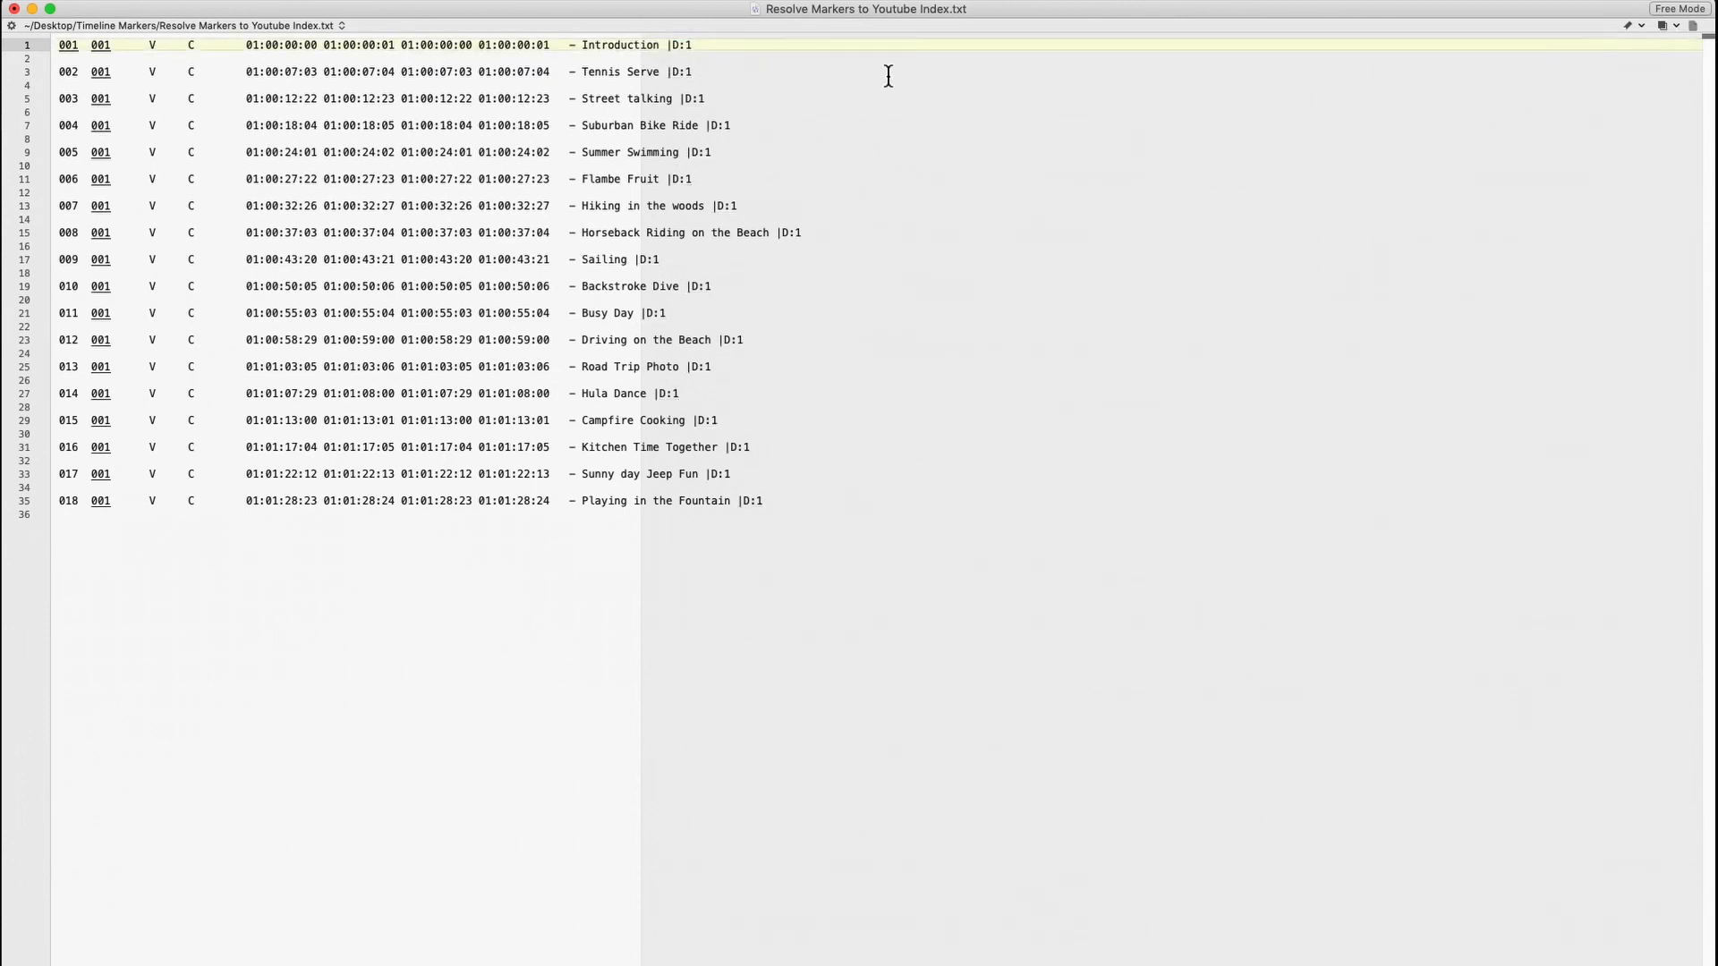
{"action": "key", "text": "super+f"}
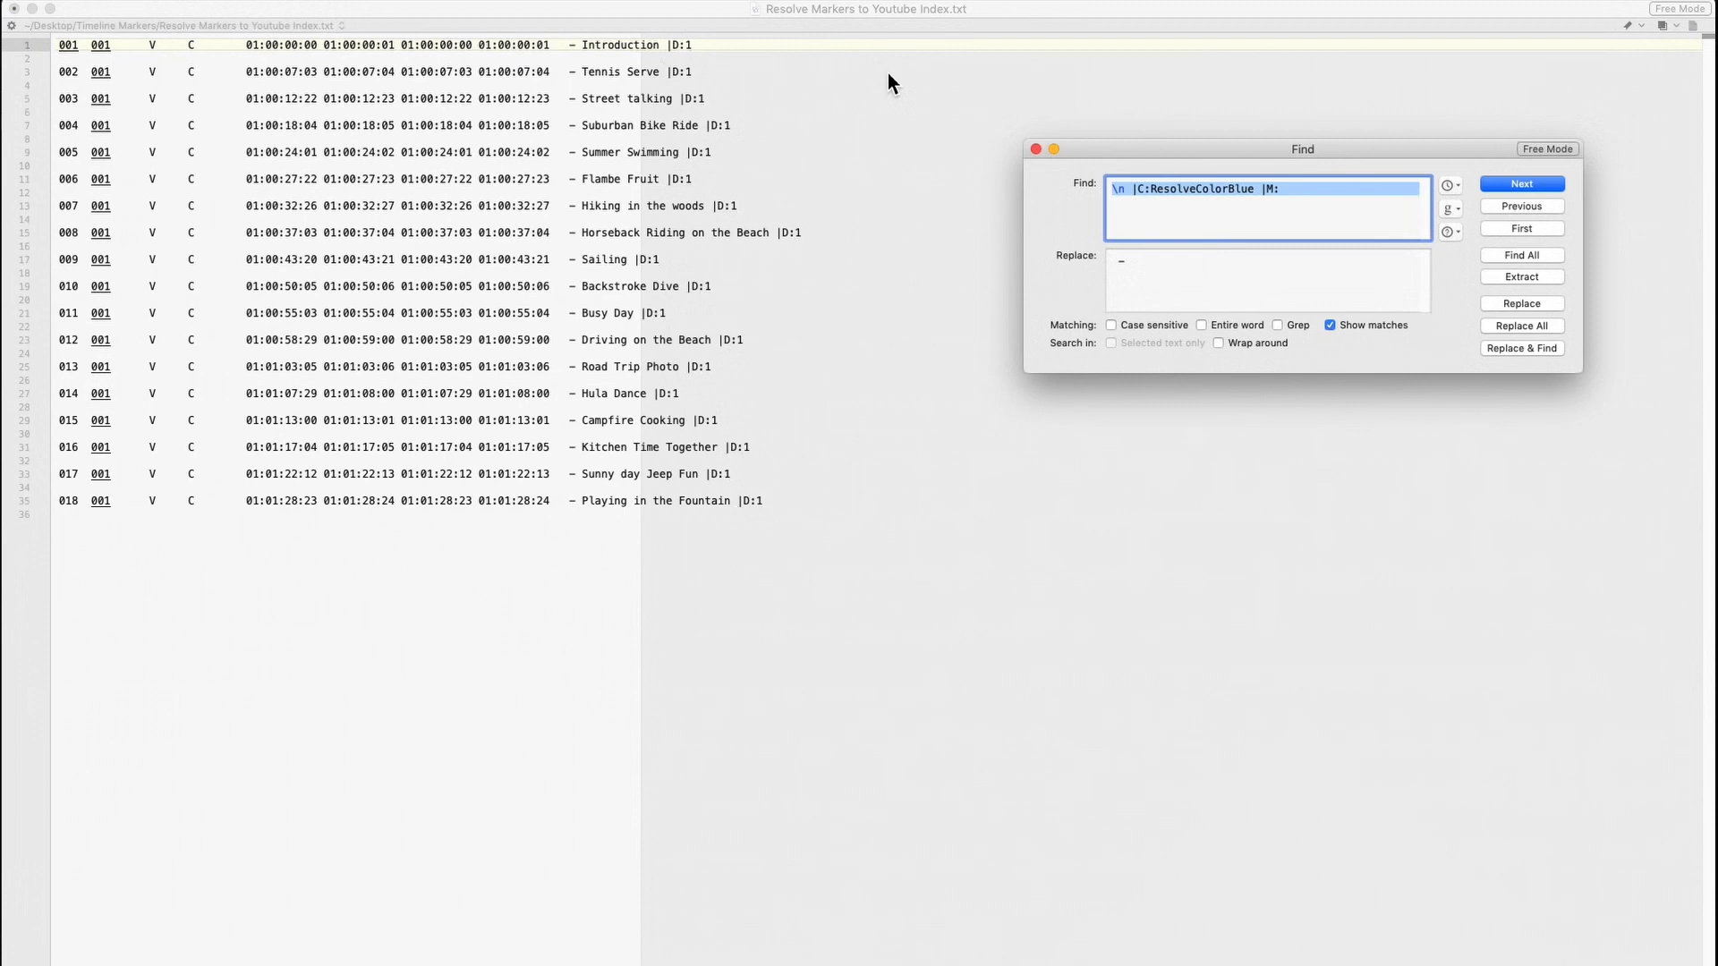
{"action": "key", "text": "super+a"}
{"action": "key", "text": "super+v"}
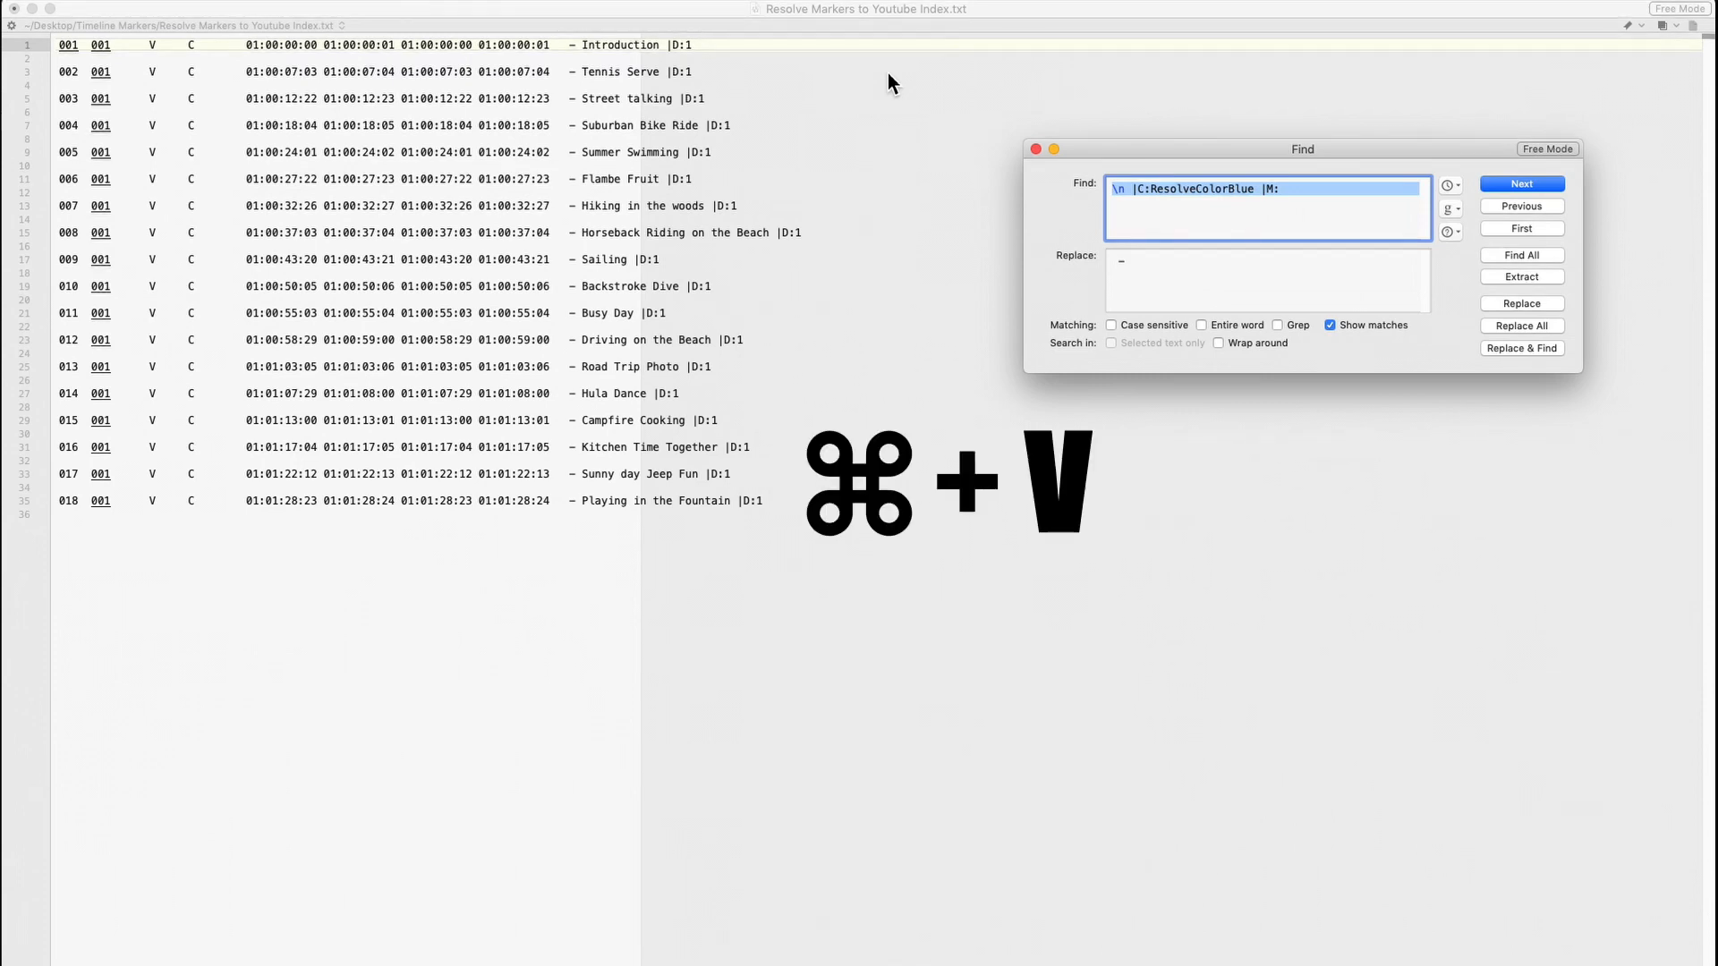
{"action": "key", "text": "super+v"}
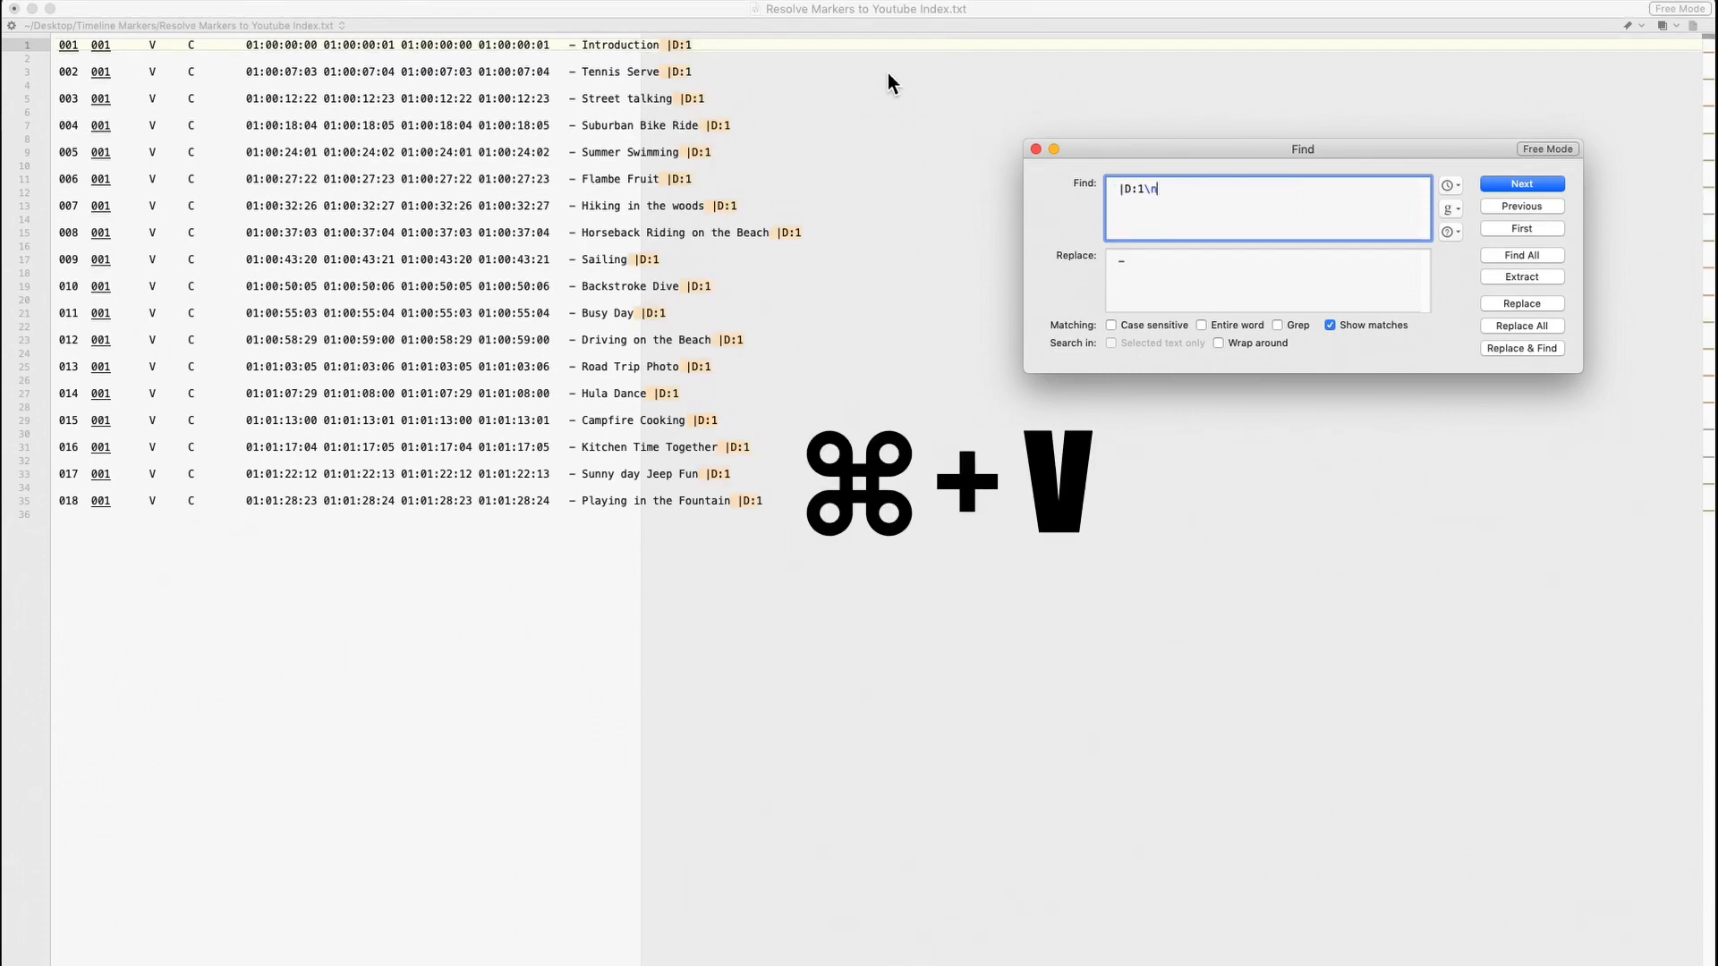
{"action": "left_click", "coordinate": [1174, 275]}
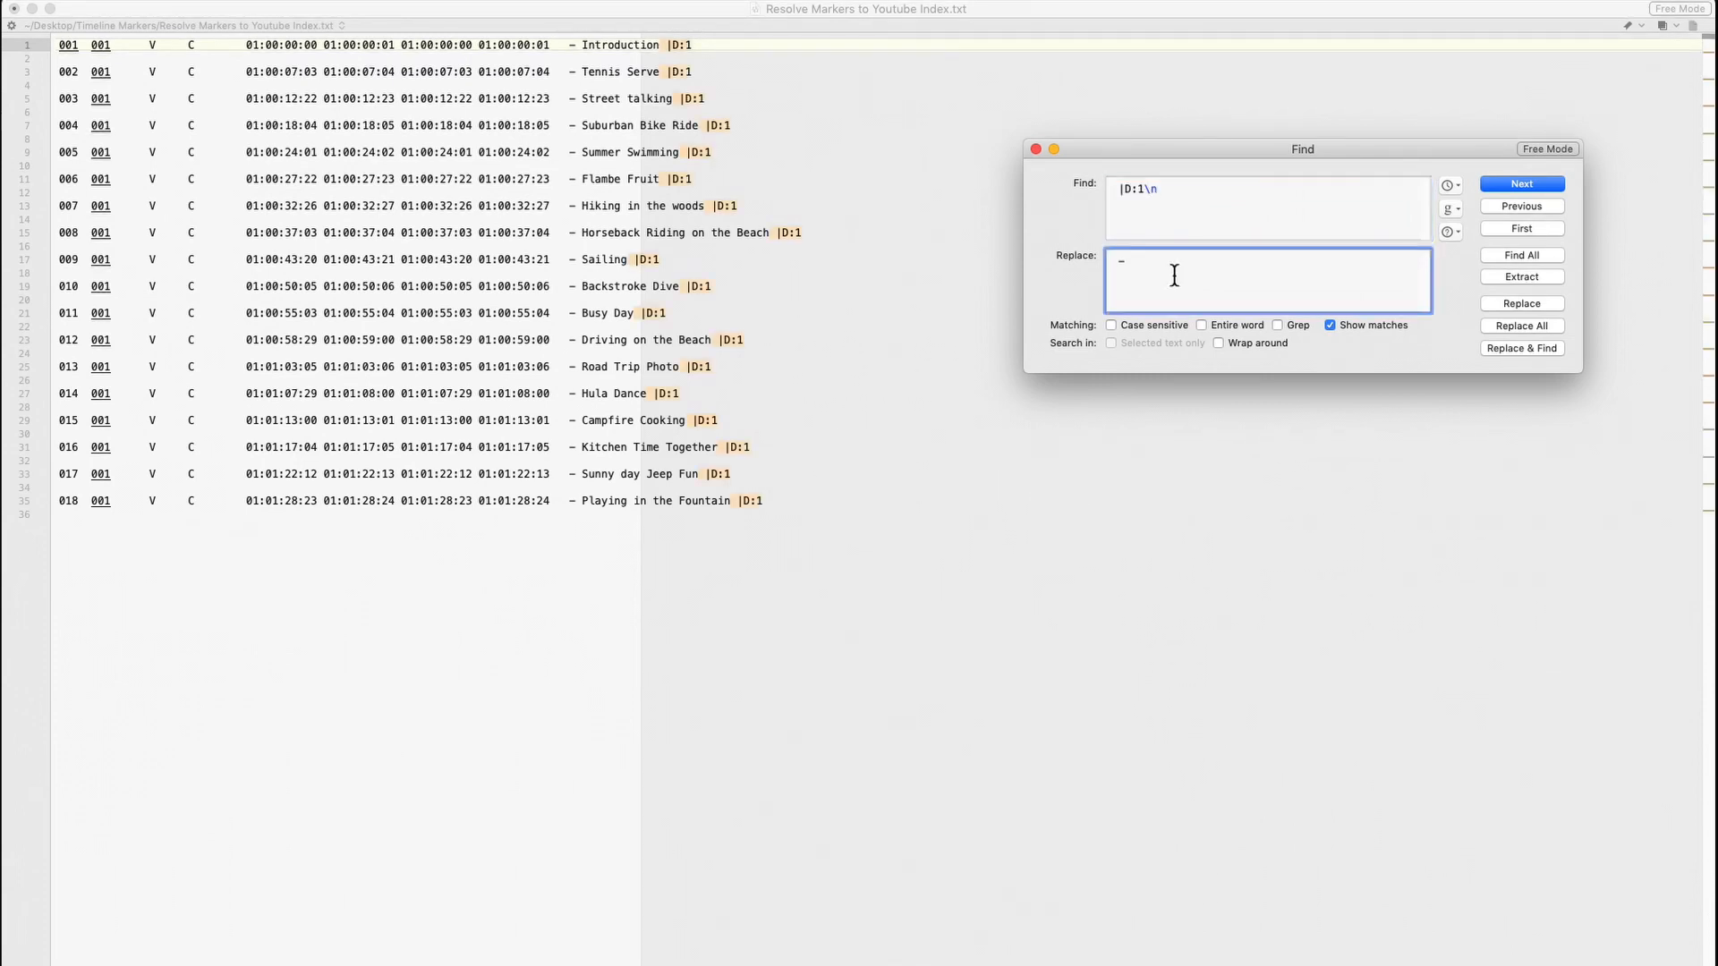
{"action": "key", "text": "super+a"}
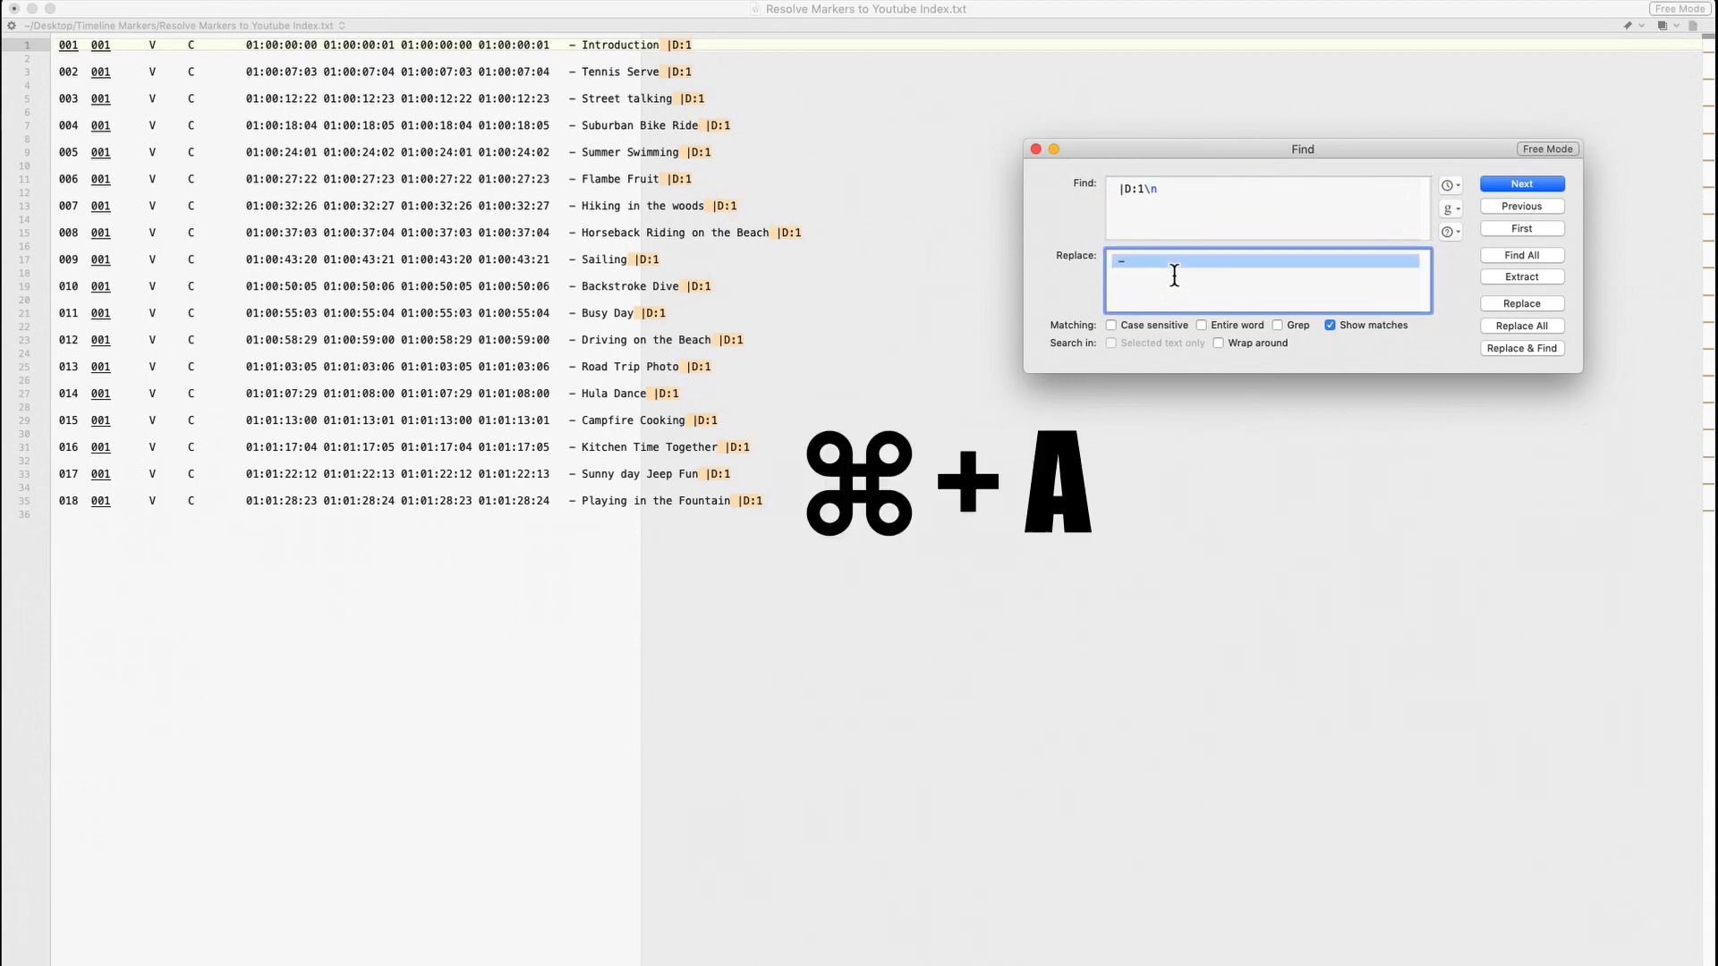
{"action": "key", "text": "BackSpace"}
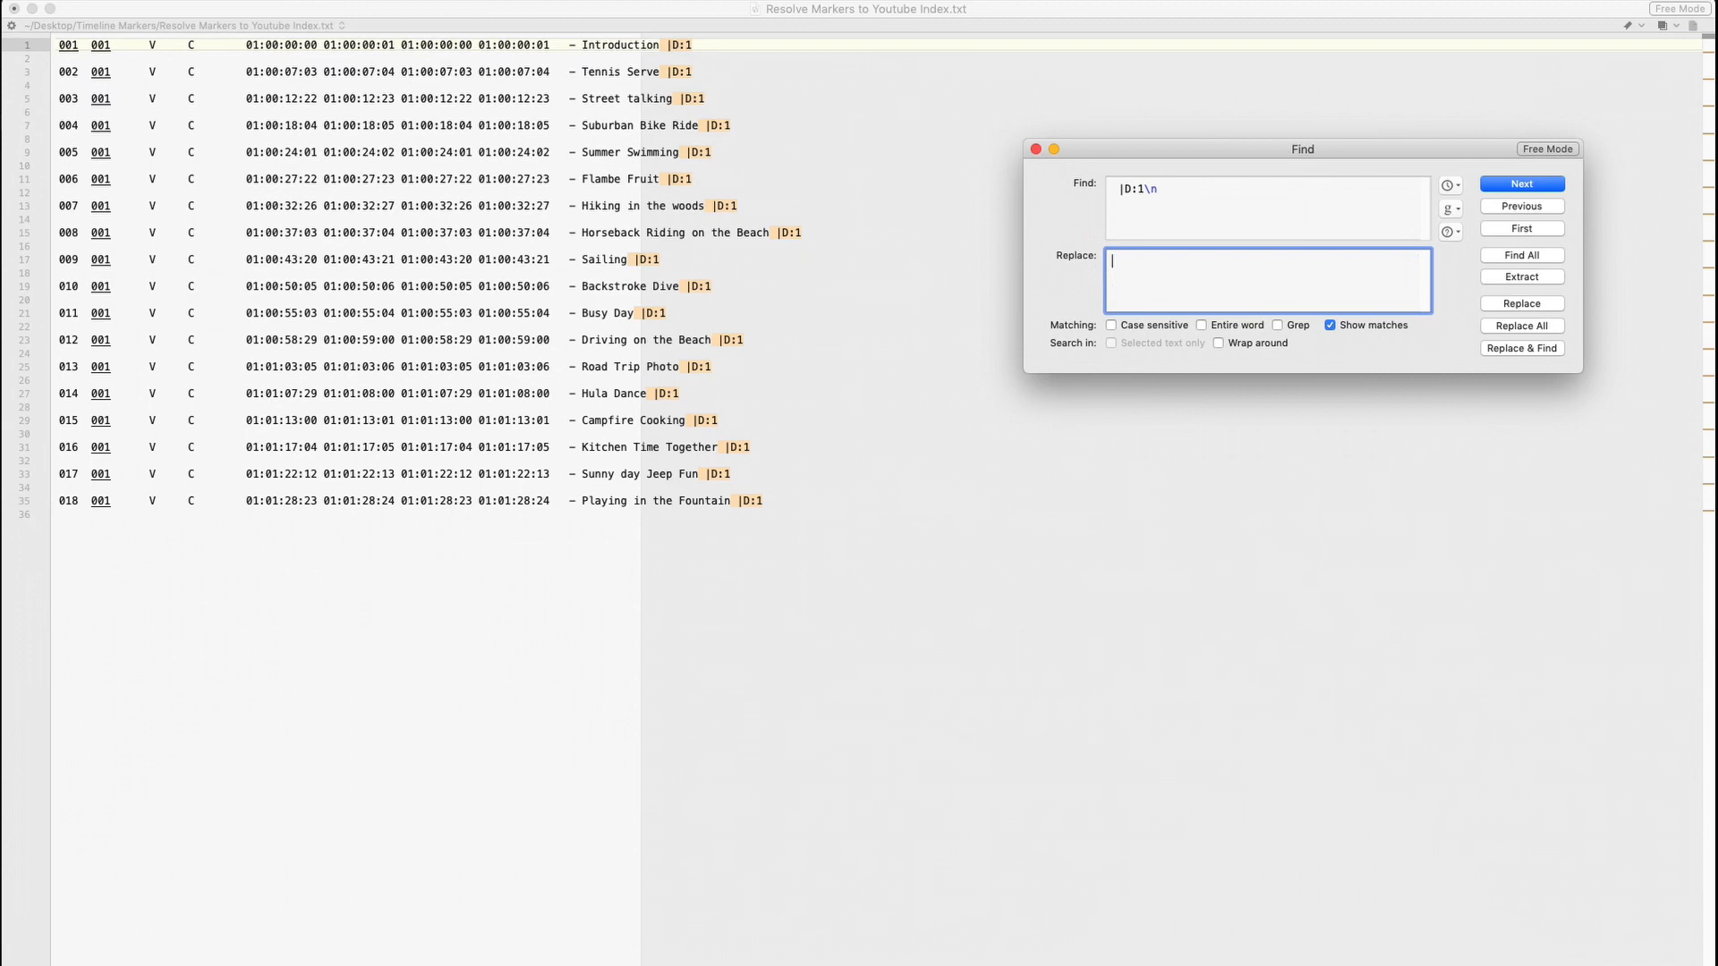
{"action": "left_click", "coordinate": [1507, 328]}
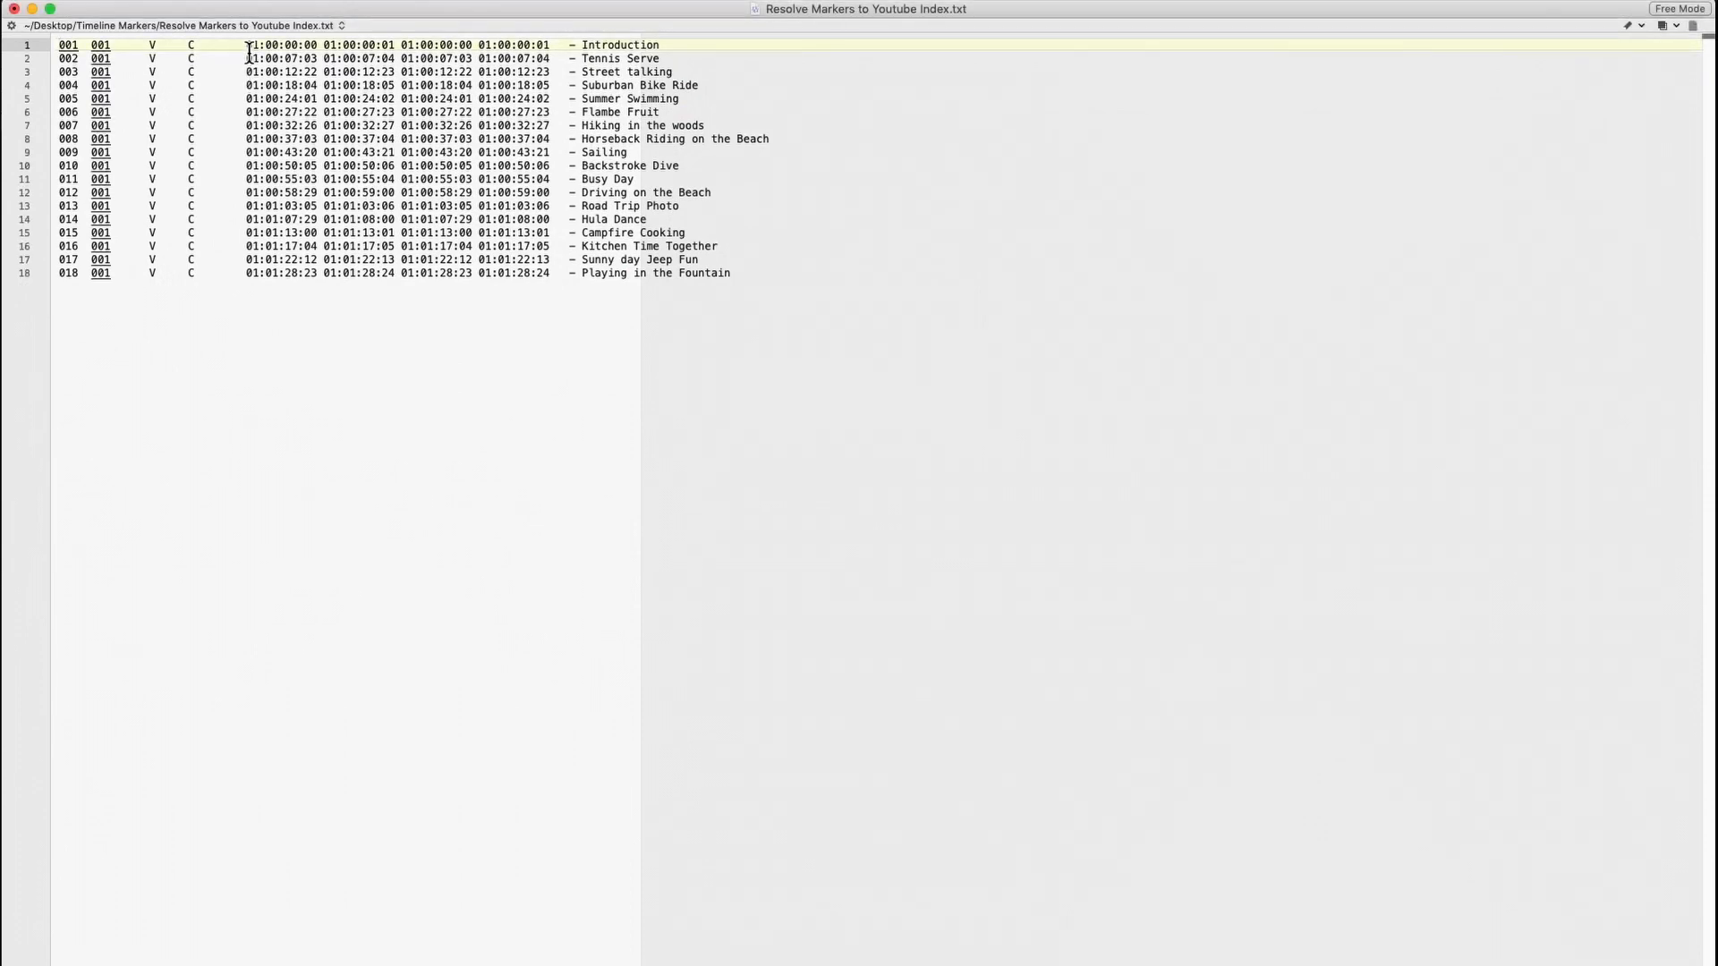
Delete the block of leading columns from all 18 lines, from the event numbers through the "01:" hour of the first timecode.
{"action": "left_click_drag", "start_coordinate": [248, 47], "coordinate": [313, 48]}
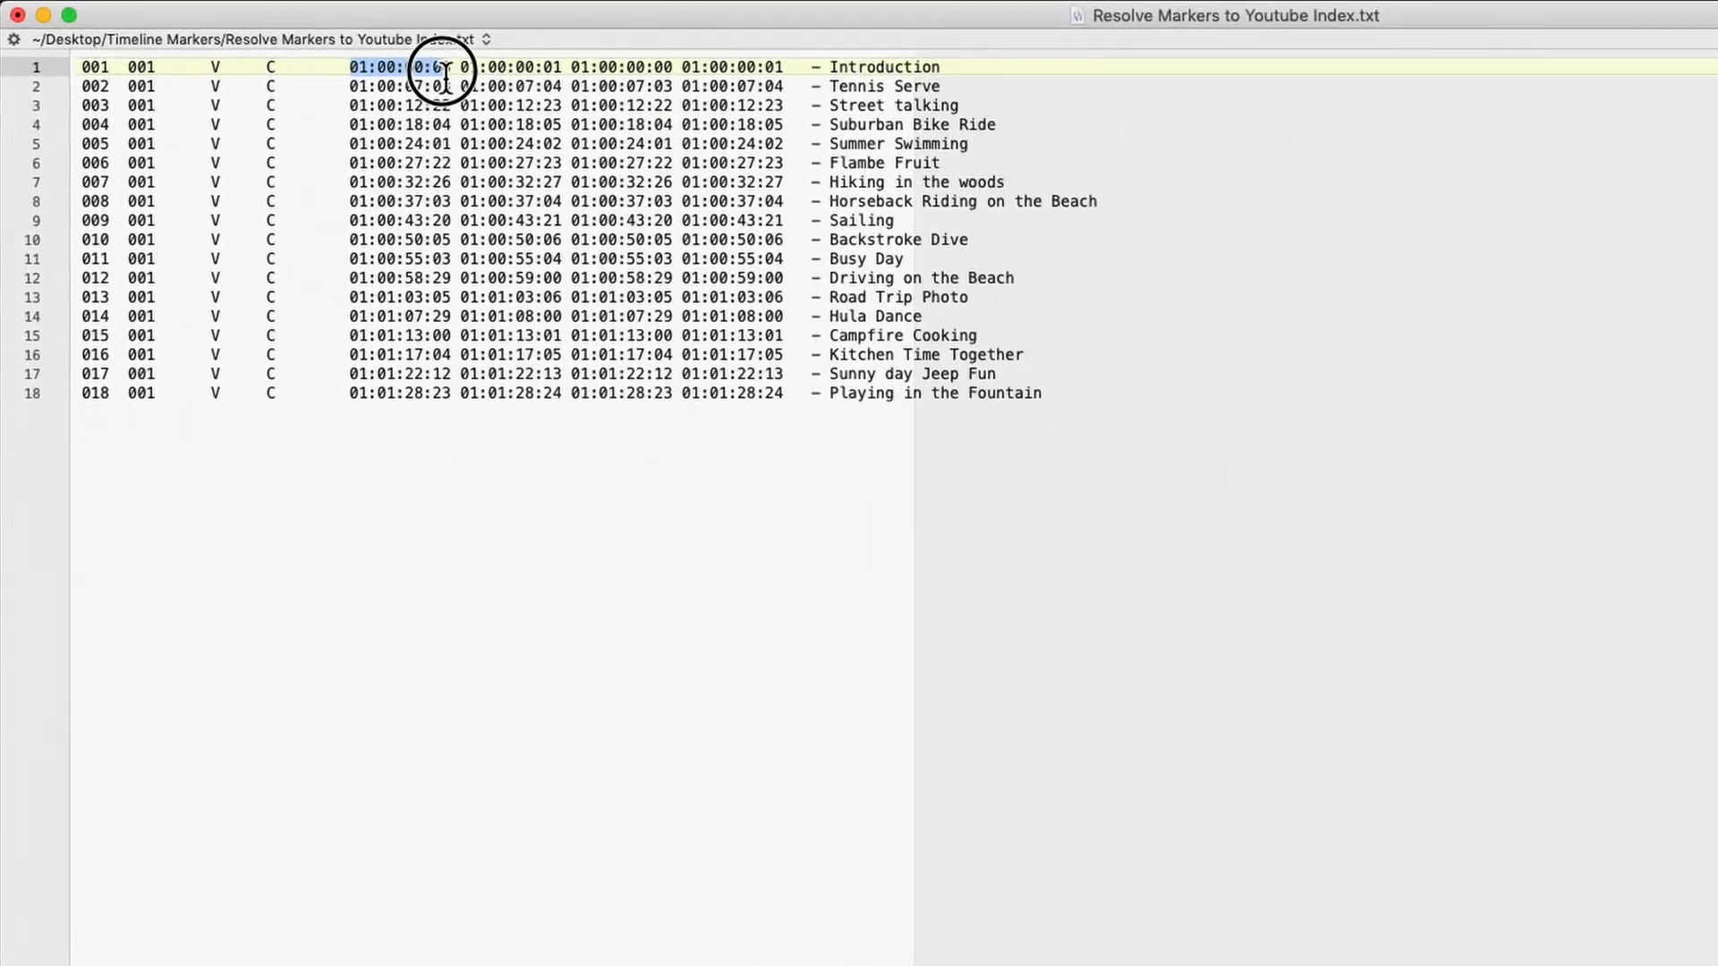
{"action": "left_click_drag", "start_coordinate": [445, 76], "coordinate": [450, 71]}
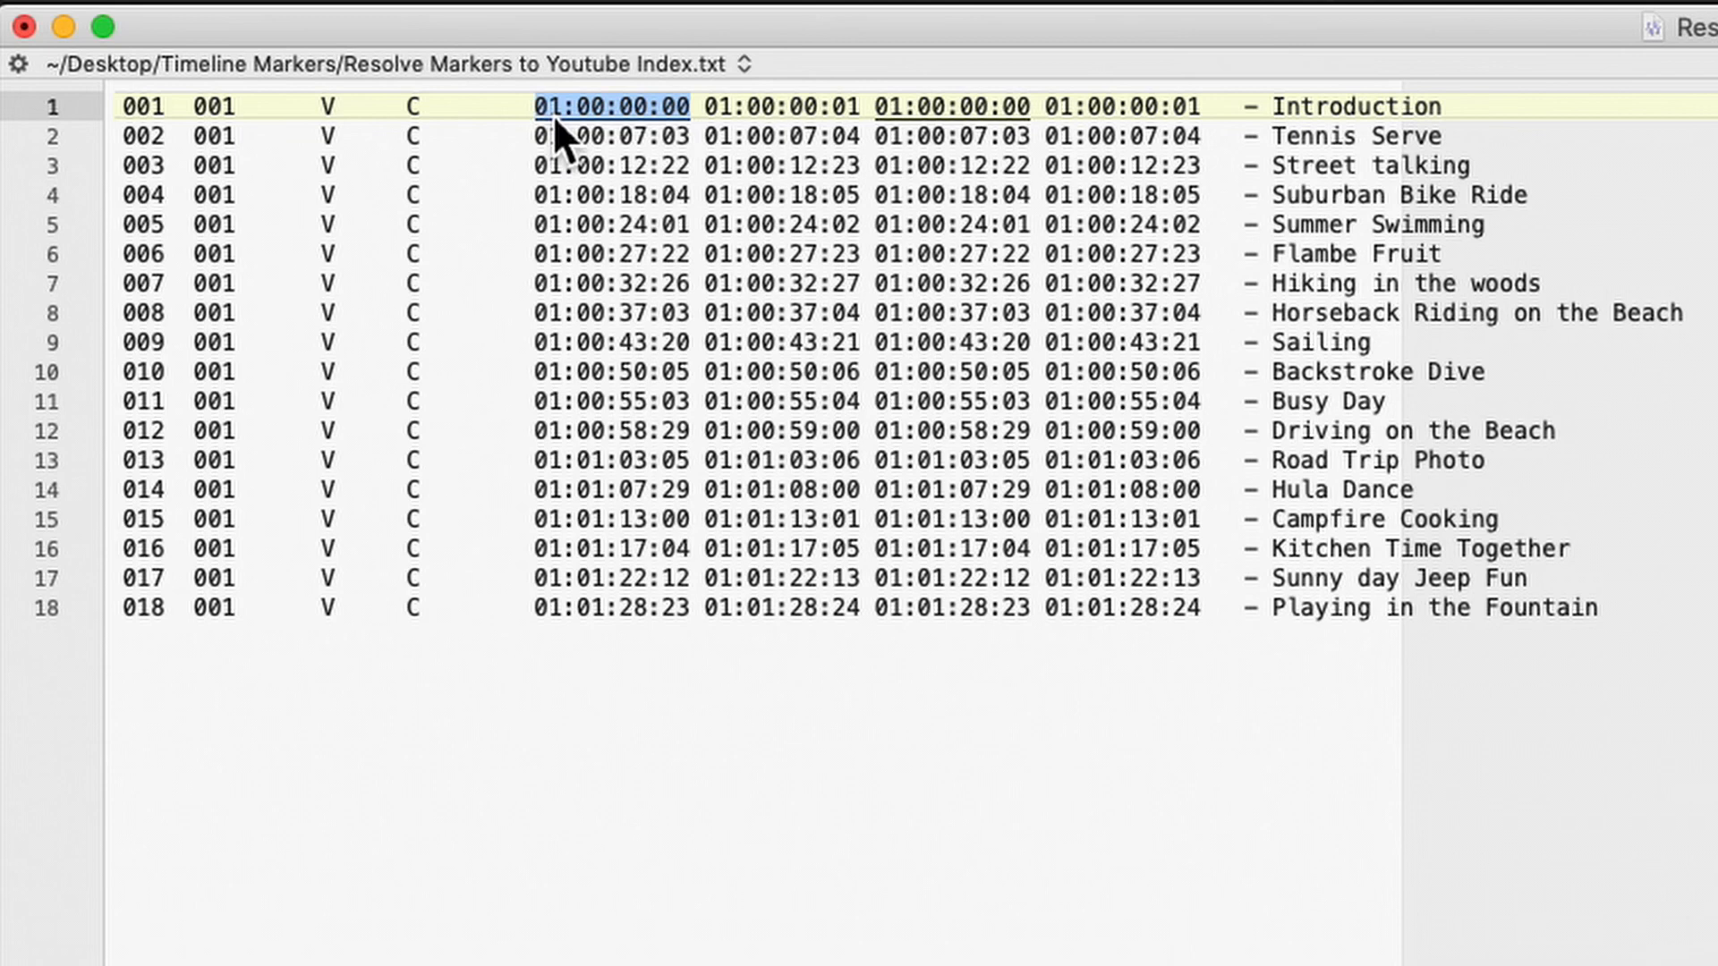
{"action": "left_click", "coordinate": [123, 107]}
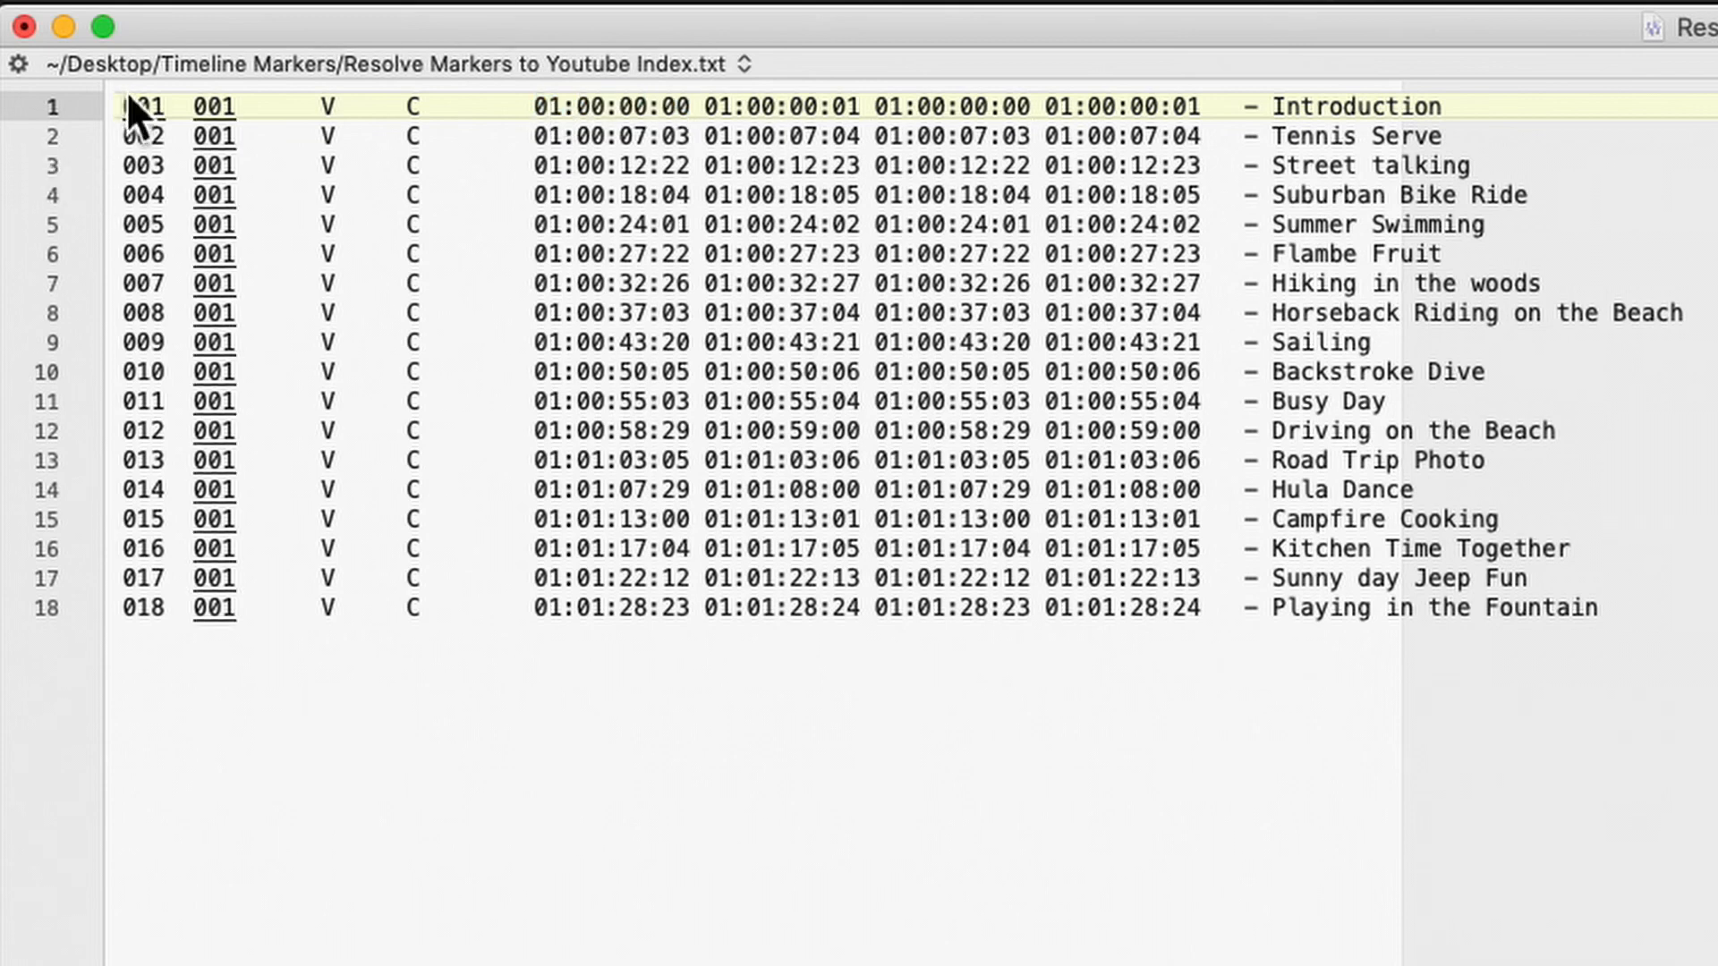
{"action": "left_click_drag", "start_coordinate": [127, 99], "coordinate": [578, 625]}
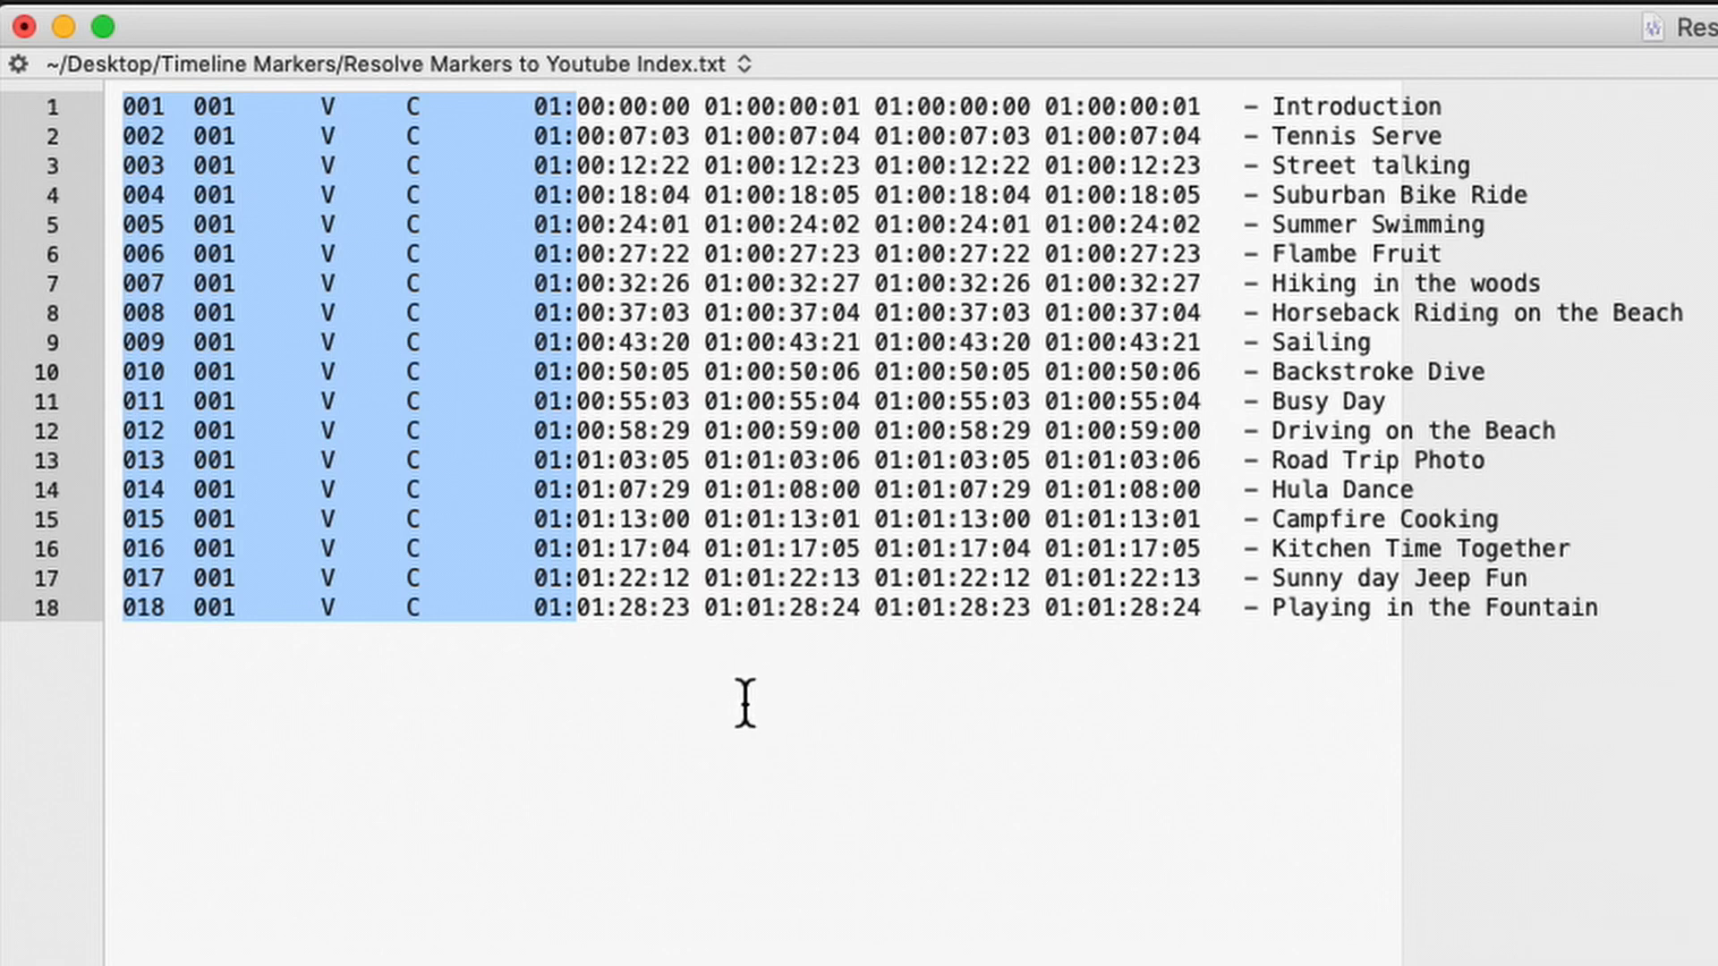
{"action": "key", "text": "BackSpace"}
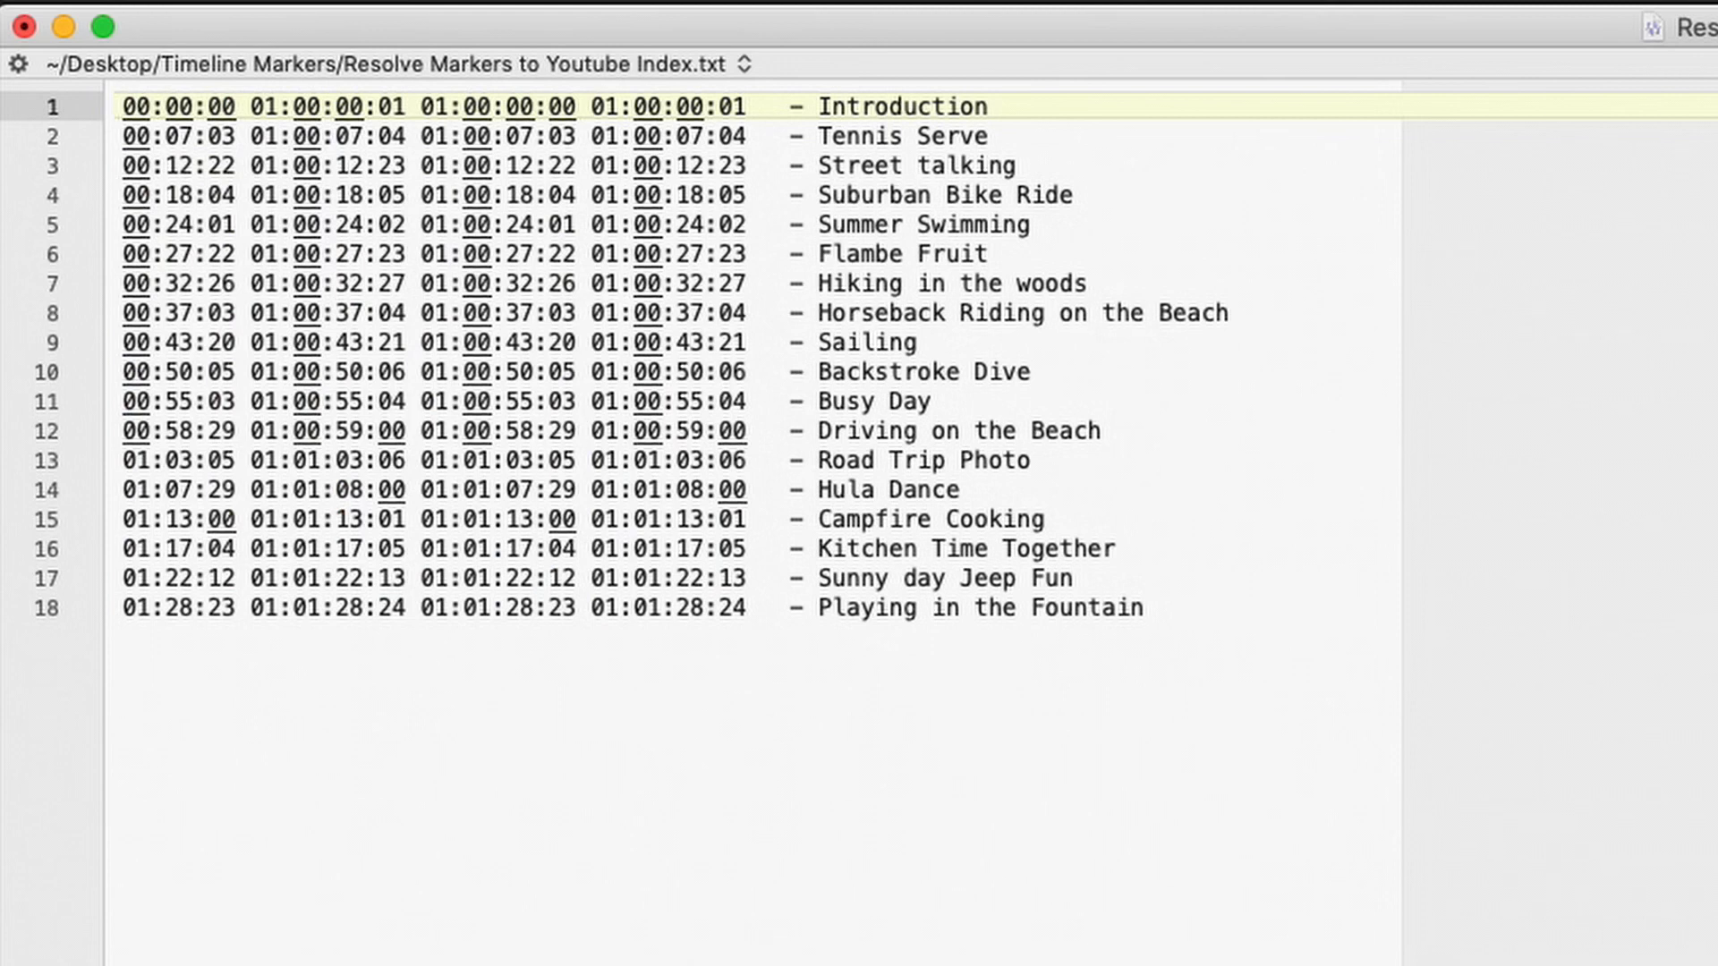
Delete the first timecode's frame numbers and the other three timecodes from all 18 lines, and select the whole chapter list.
{"action": "left_click_drag", "start_coordinate": [195, 98], "coordinate": [795, 648]}
{"action": "key", "text": "BackSpace"}
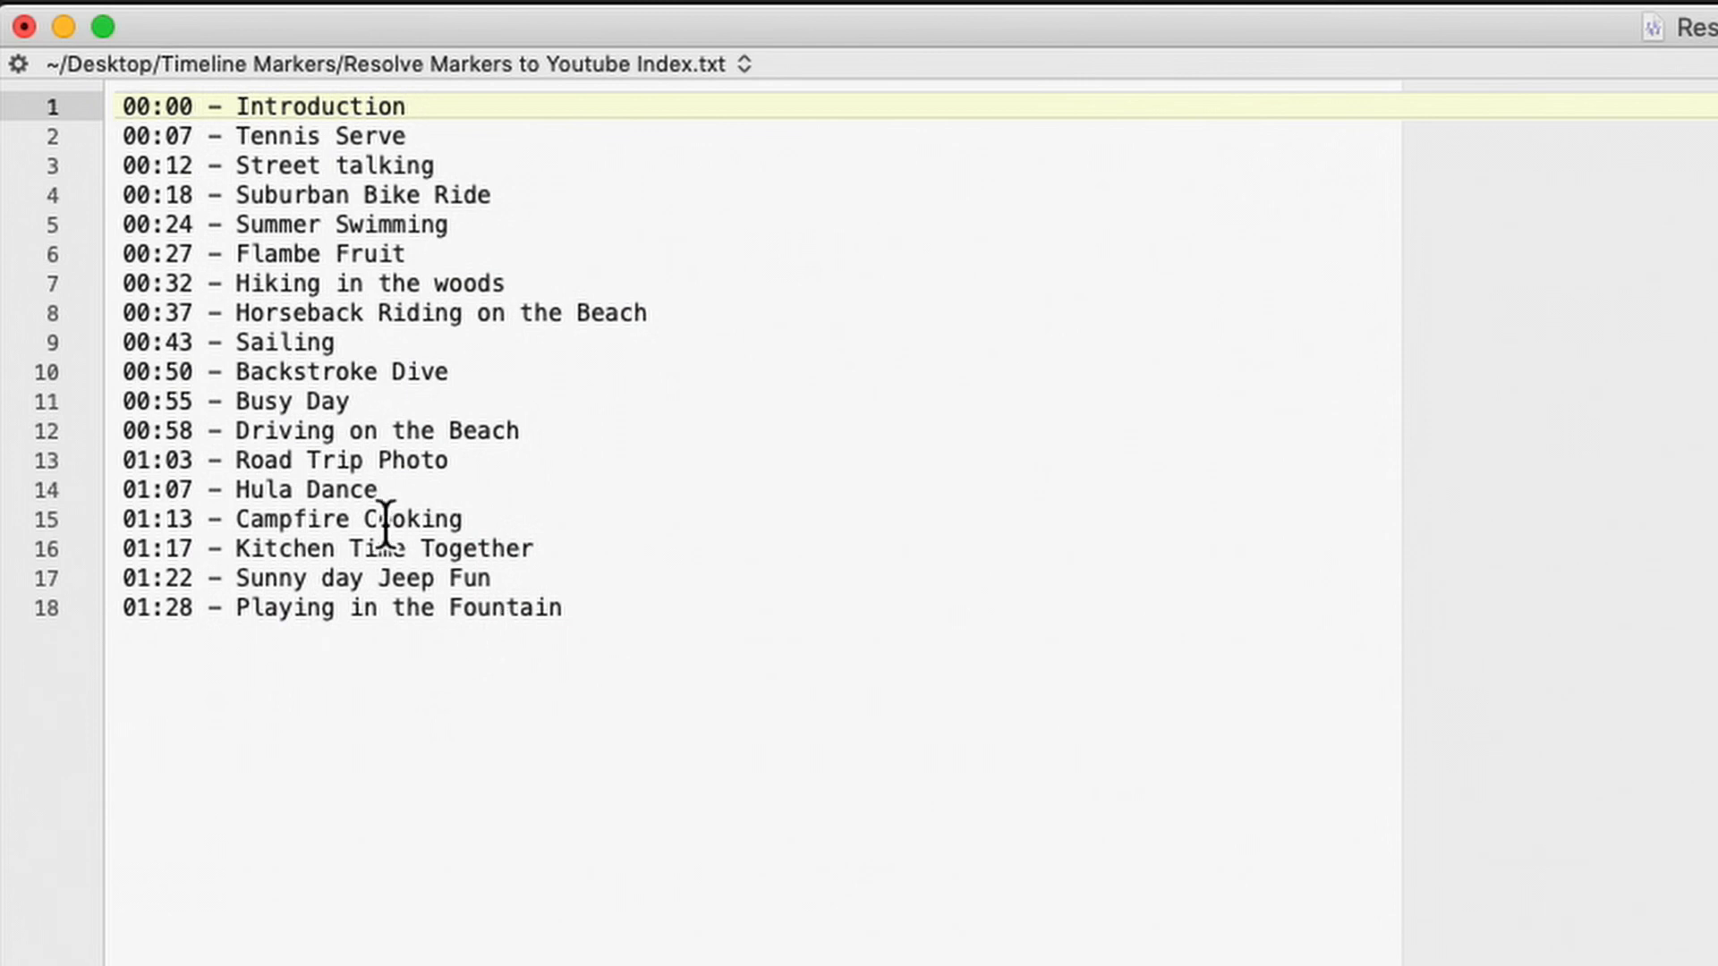
{"action": "key", "text": "super+a"}
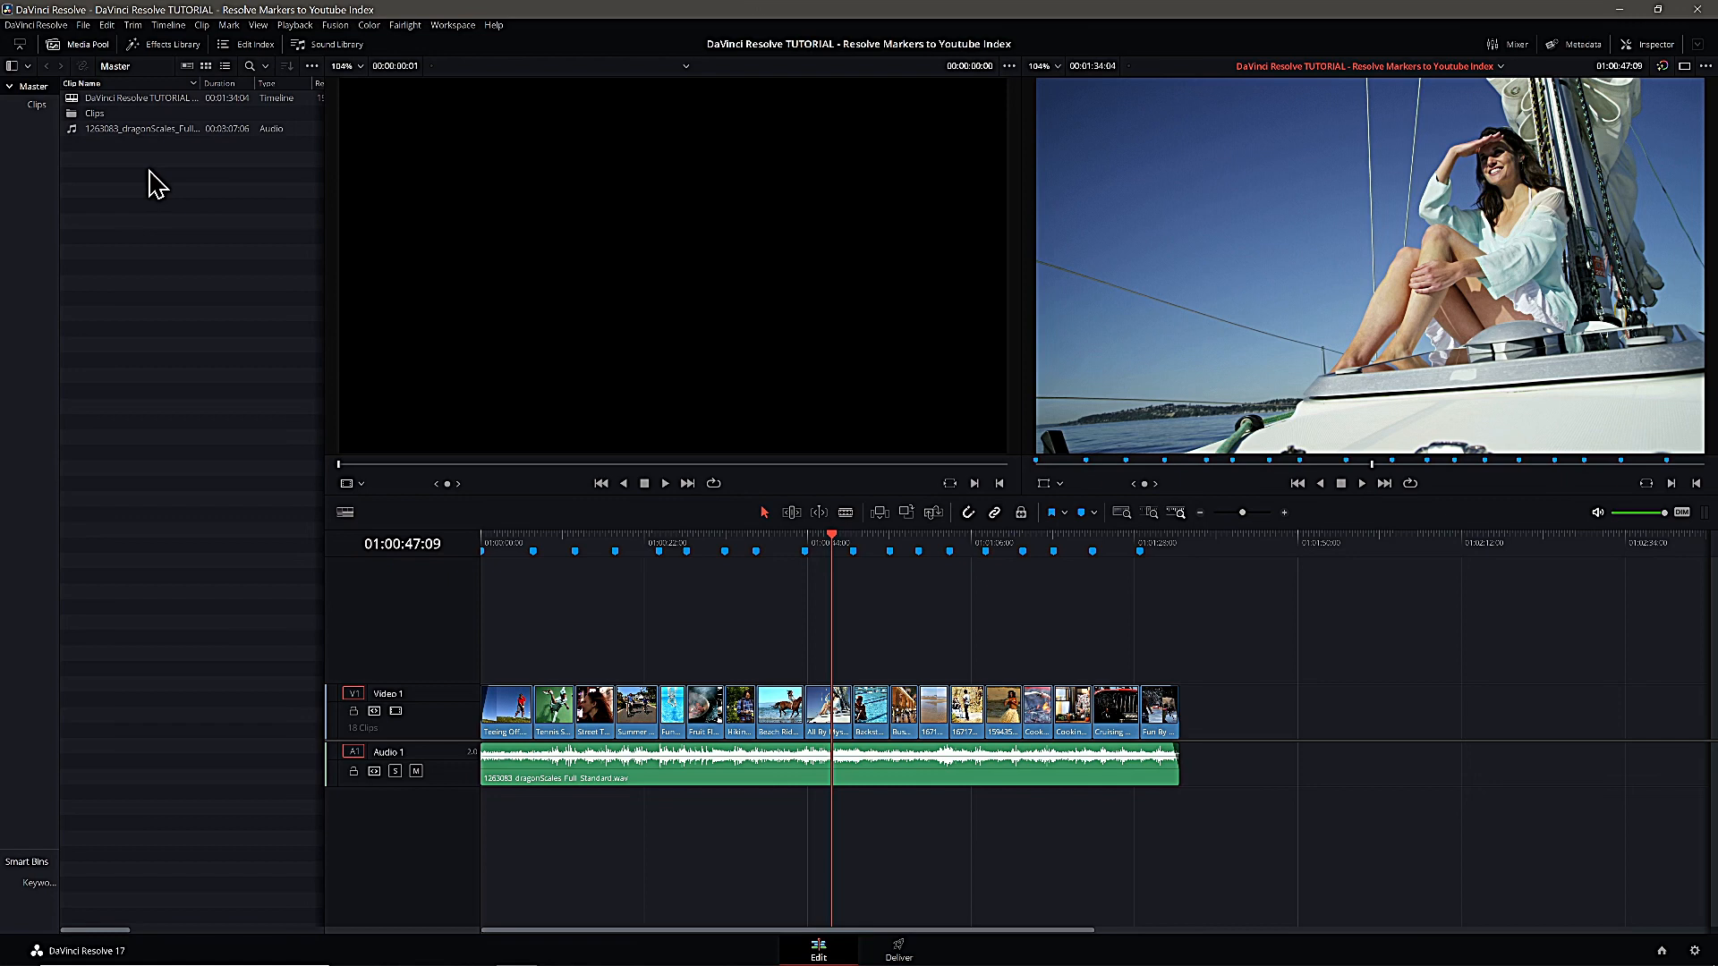
In DaVinci Resolve on Windows, export the timeline's markers to the Desktop as DaVinci Resolve TUTORIAL - Resolve Markers to Youtube Index.edl.
{"action": "right_click", "coordinate": [216, 99]}
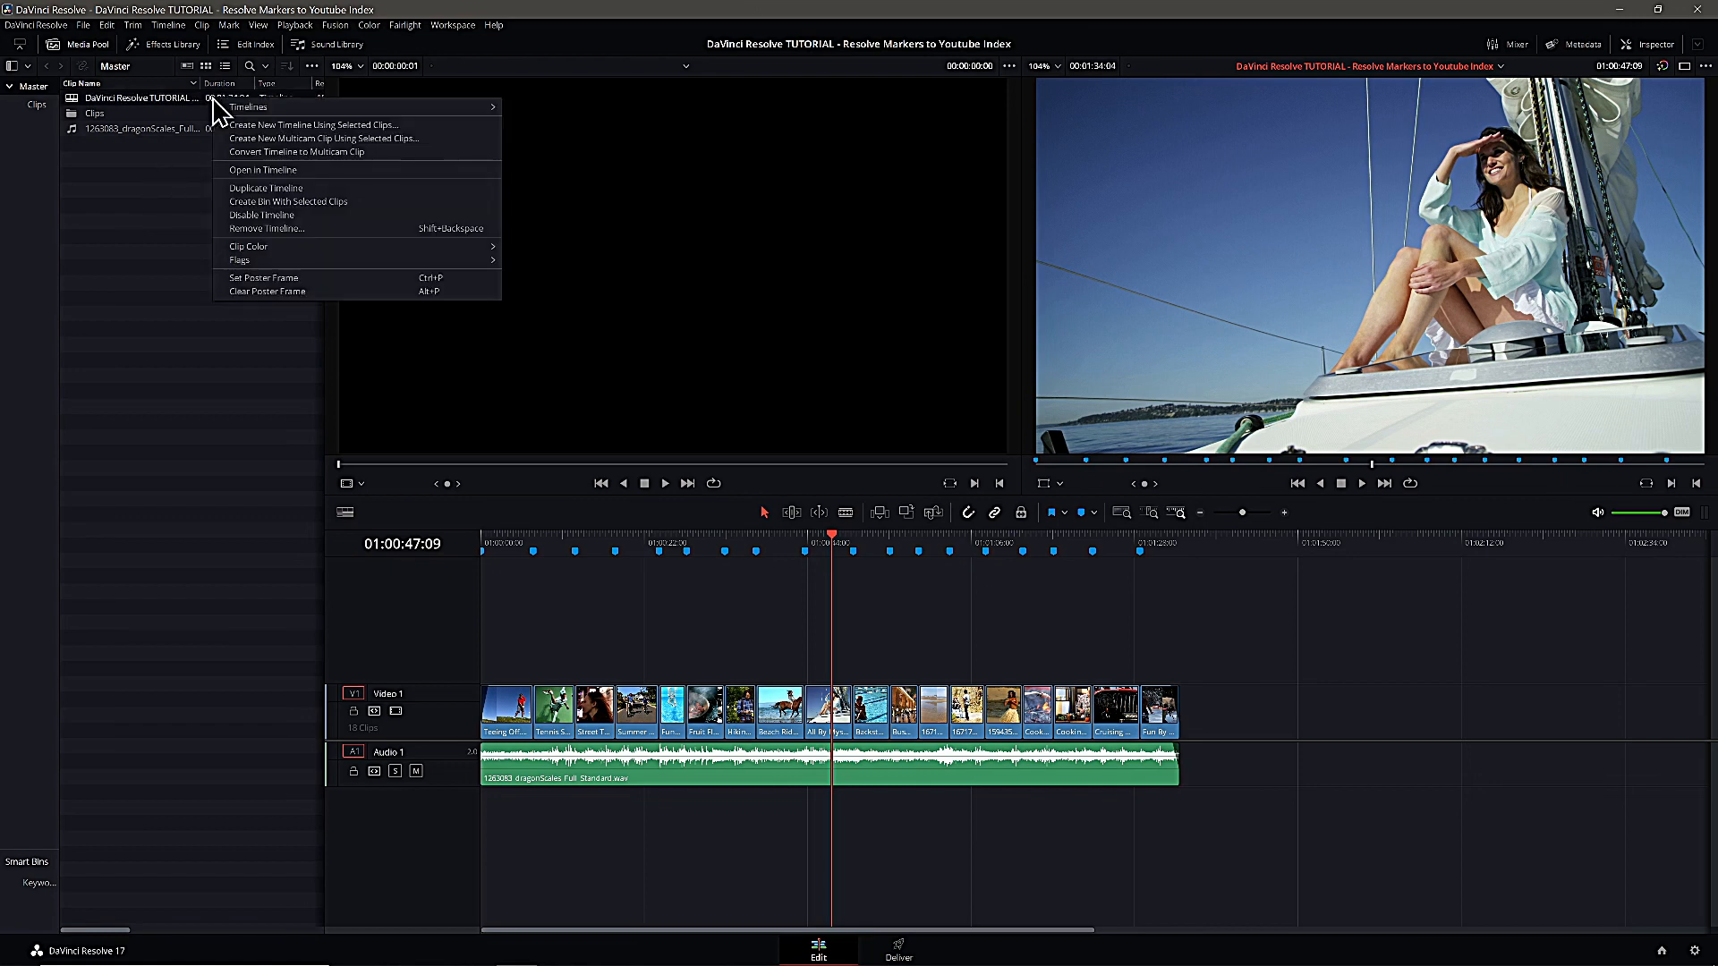
{"action": "mouse_move", "coordinate": [244, 109]}
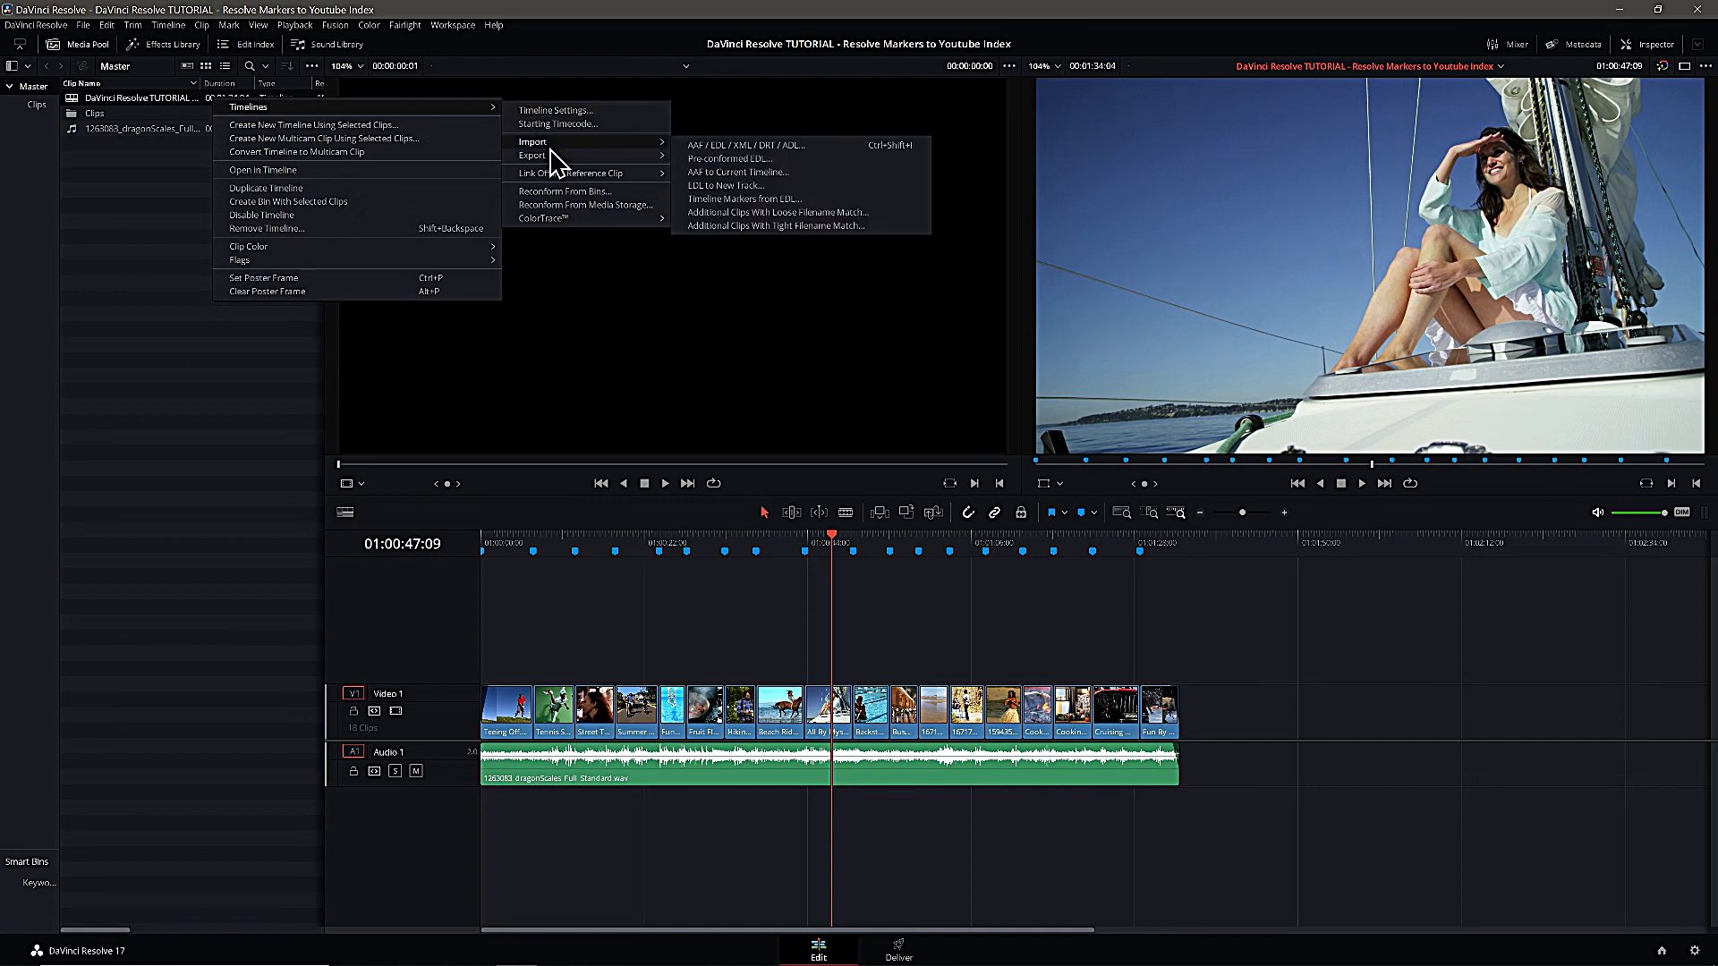
{"action": "mouse_move", "coordinate": [552, 158]}
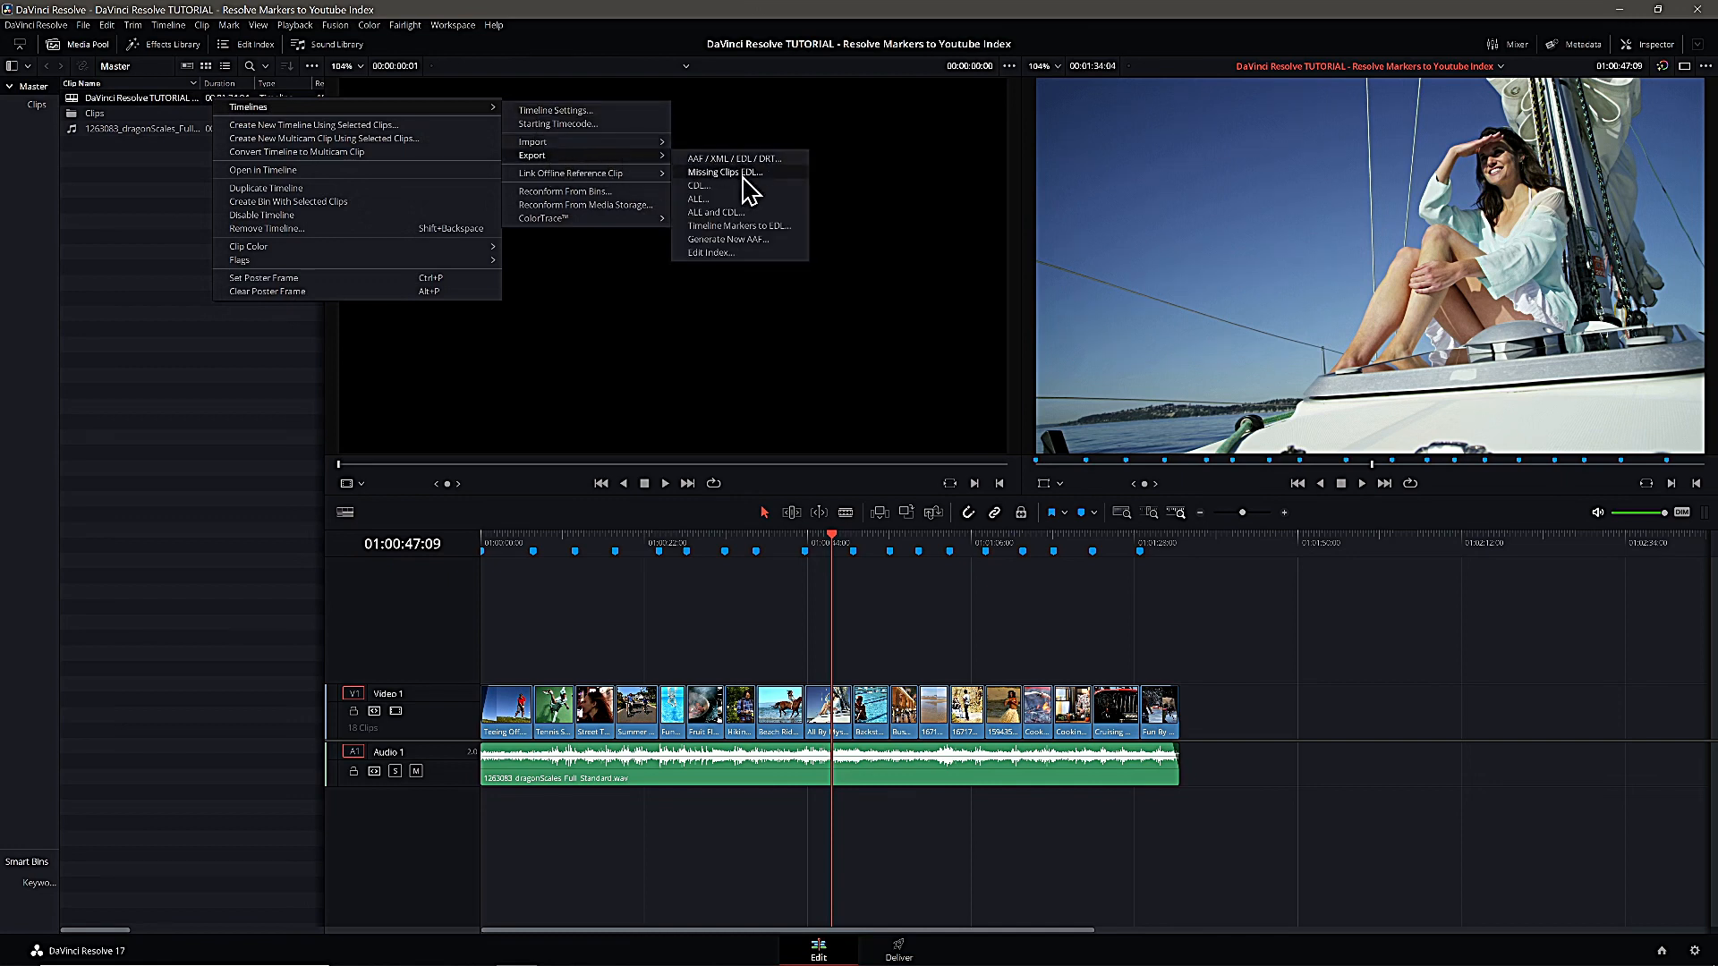
{"action": "left_click", "coordinate": [743, 227]}
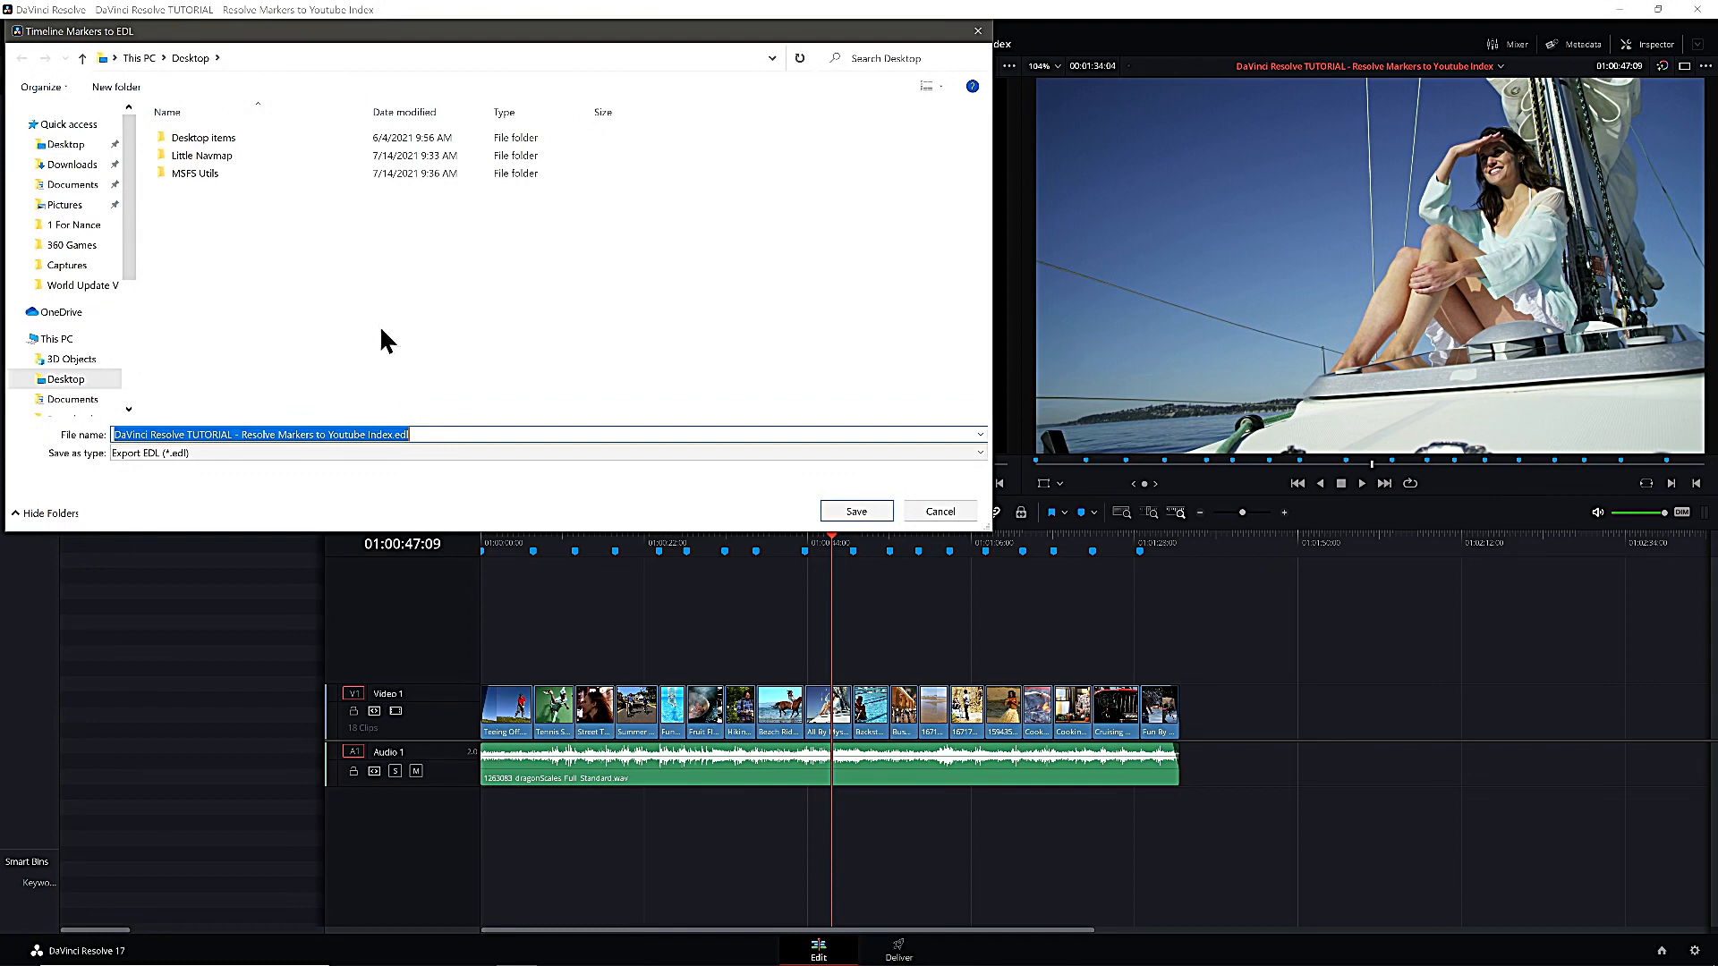
{"action": "left_click", "coordinate": [848, 512]}
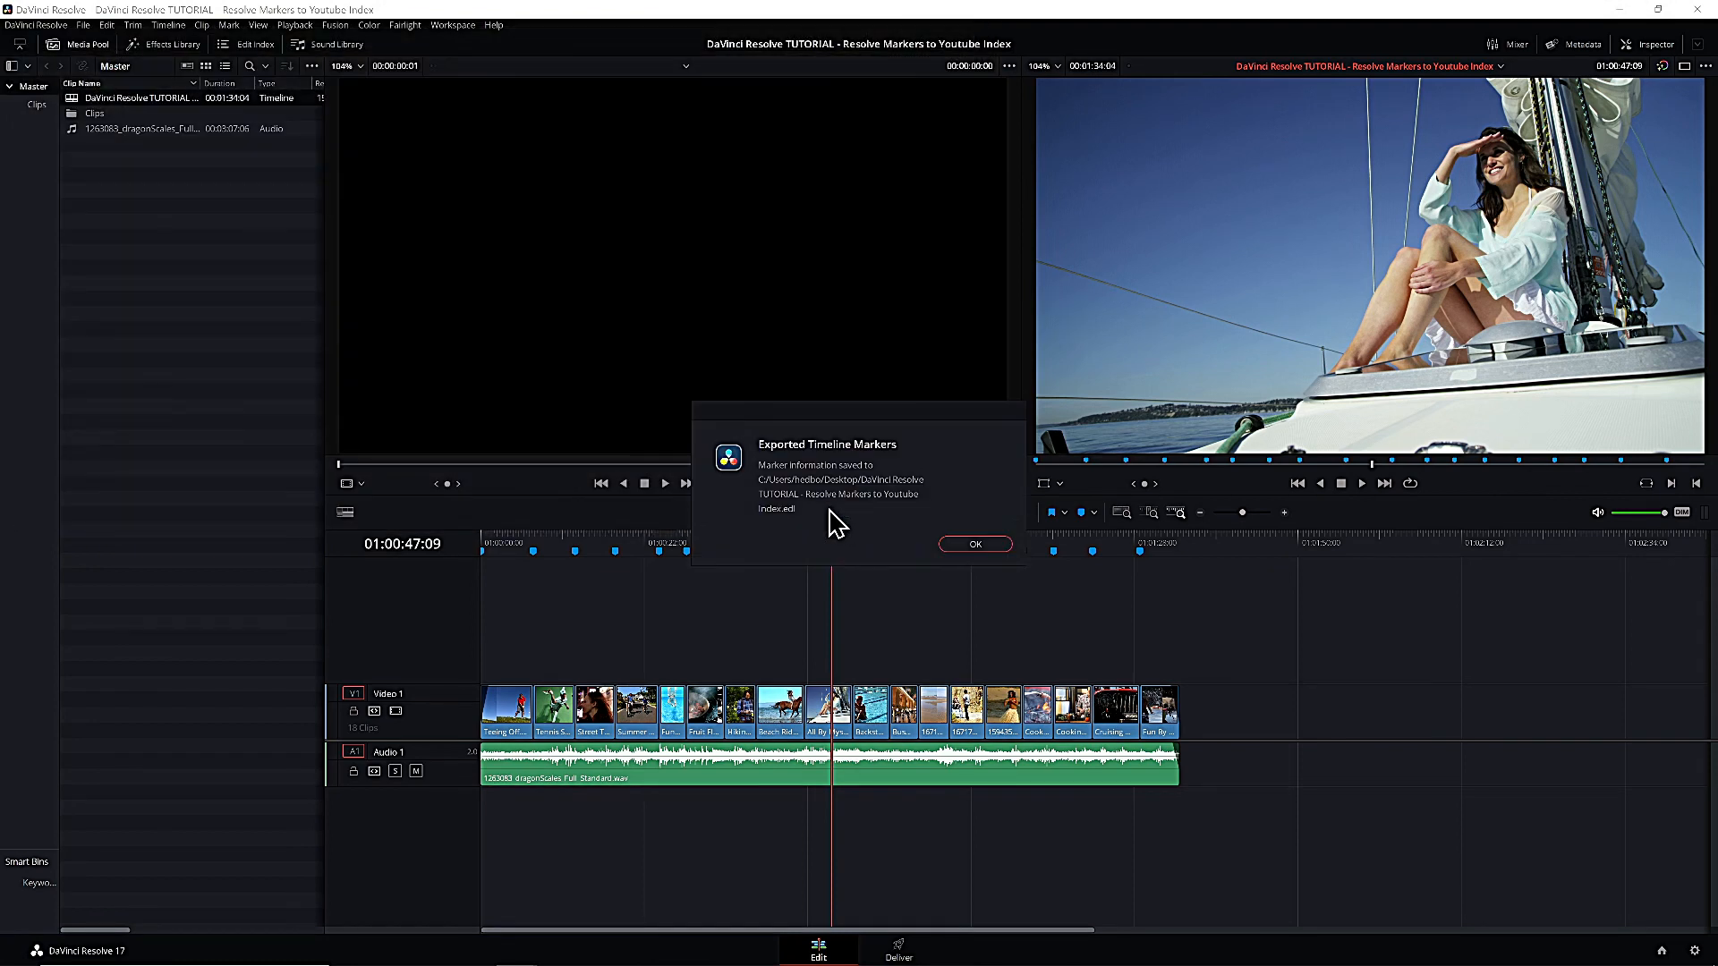
{"action": "left_click", "coordinate": [976, 544]}
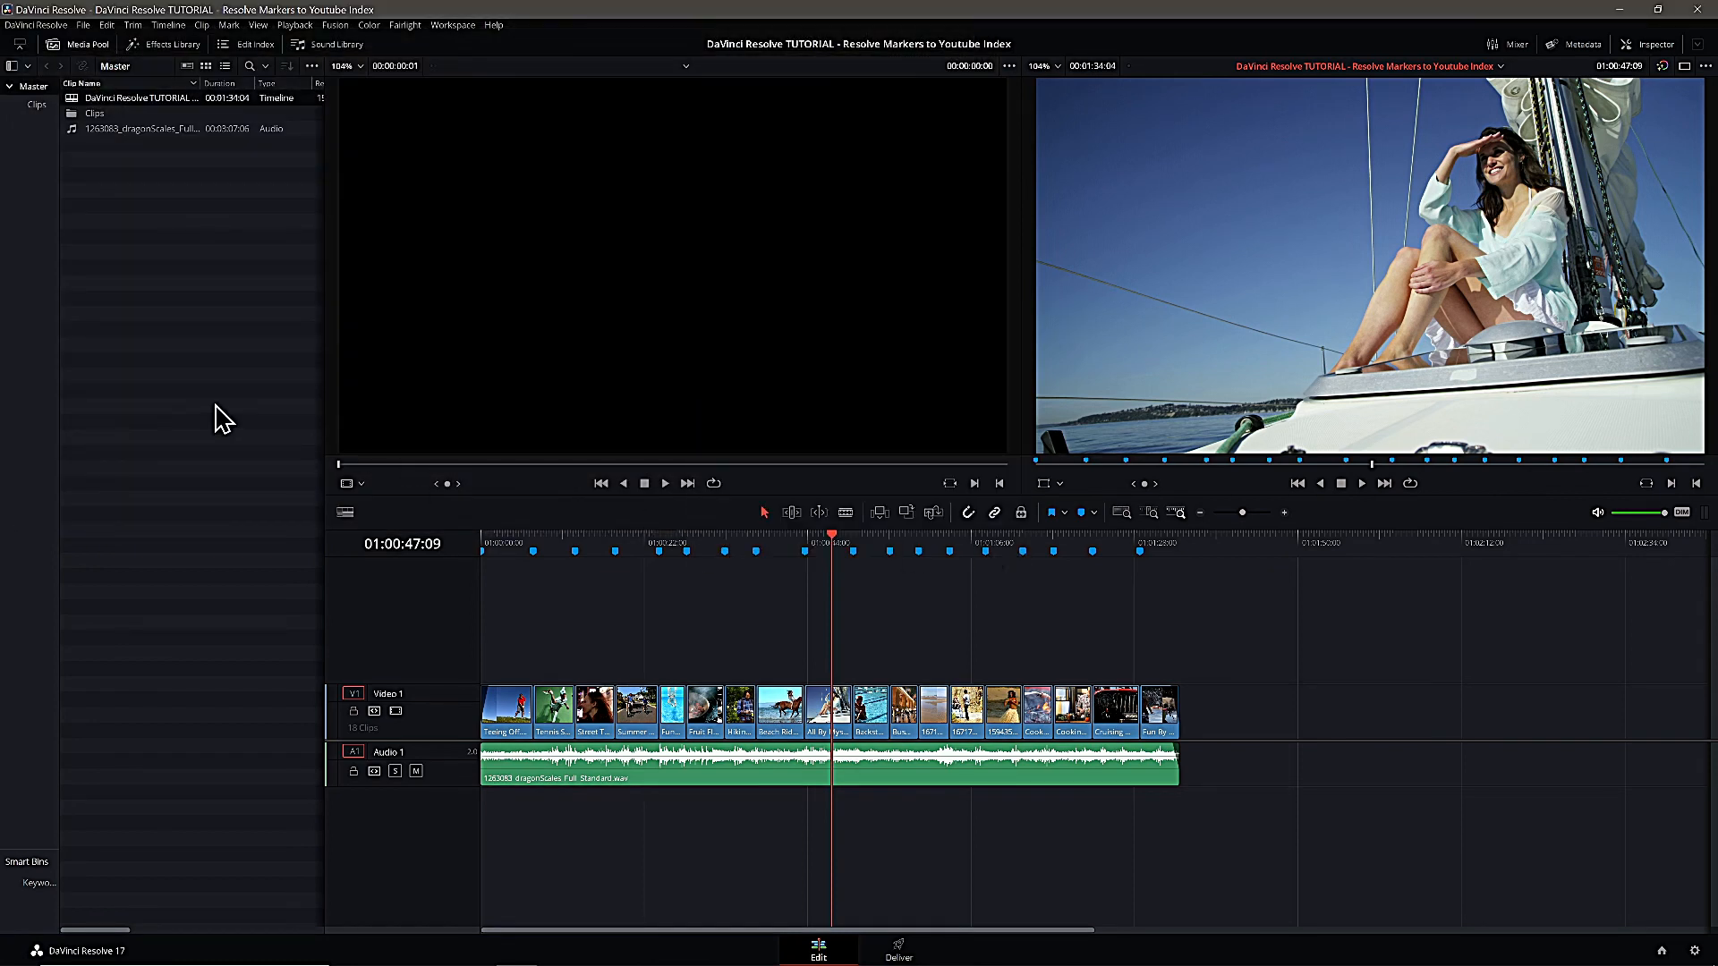
Leave DaVinci Resolve for the desktop and change the exported marker file's extension from edl to txt.
{"action": "left_click", "coordinate": [52, 27]}
{"action": "left_click", "coordinate": [80, 111]}
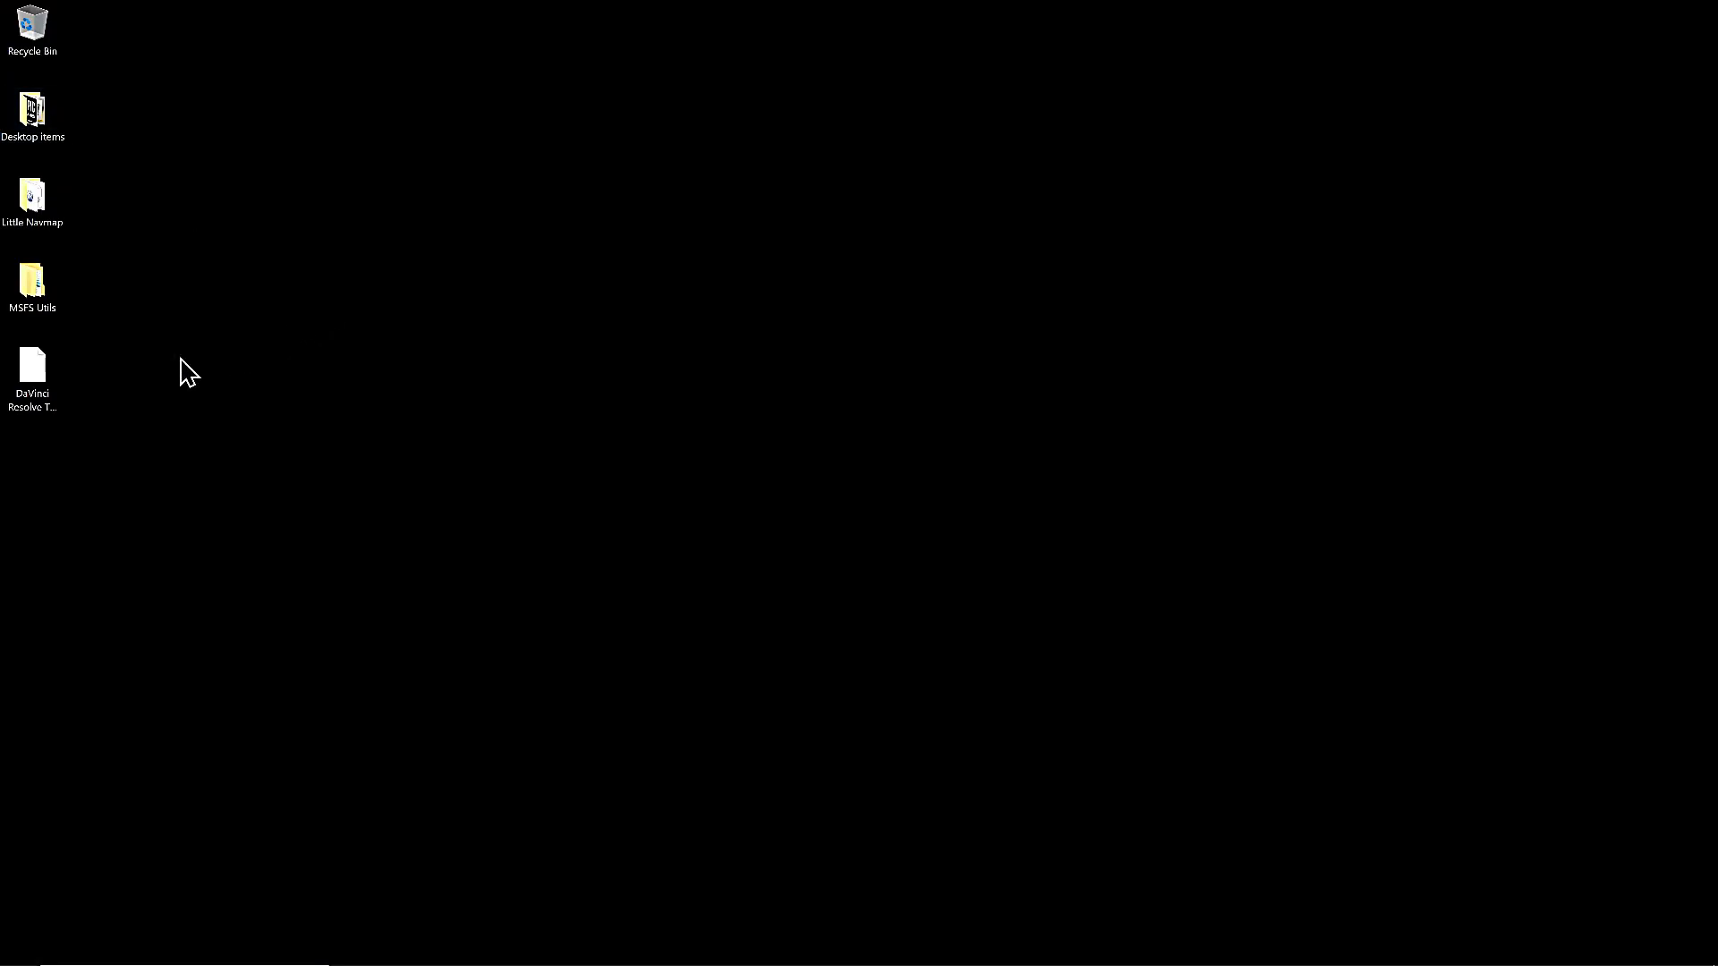
{"action": "left_click", "coordinate": [43, 412]}
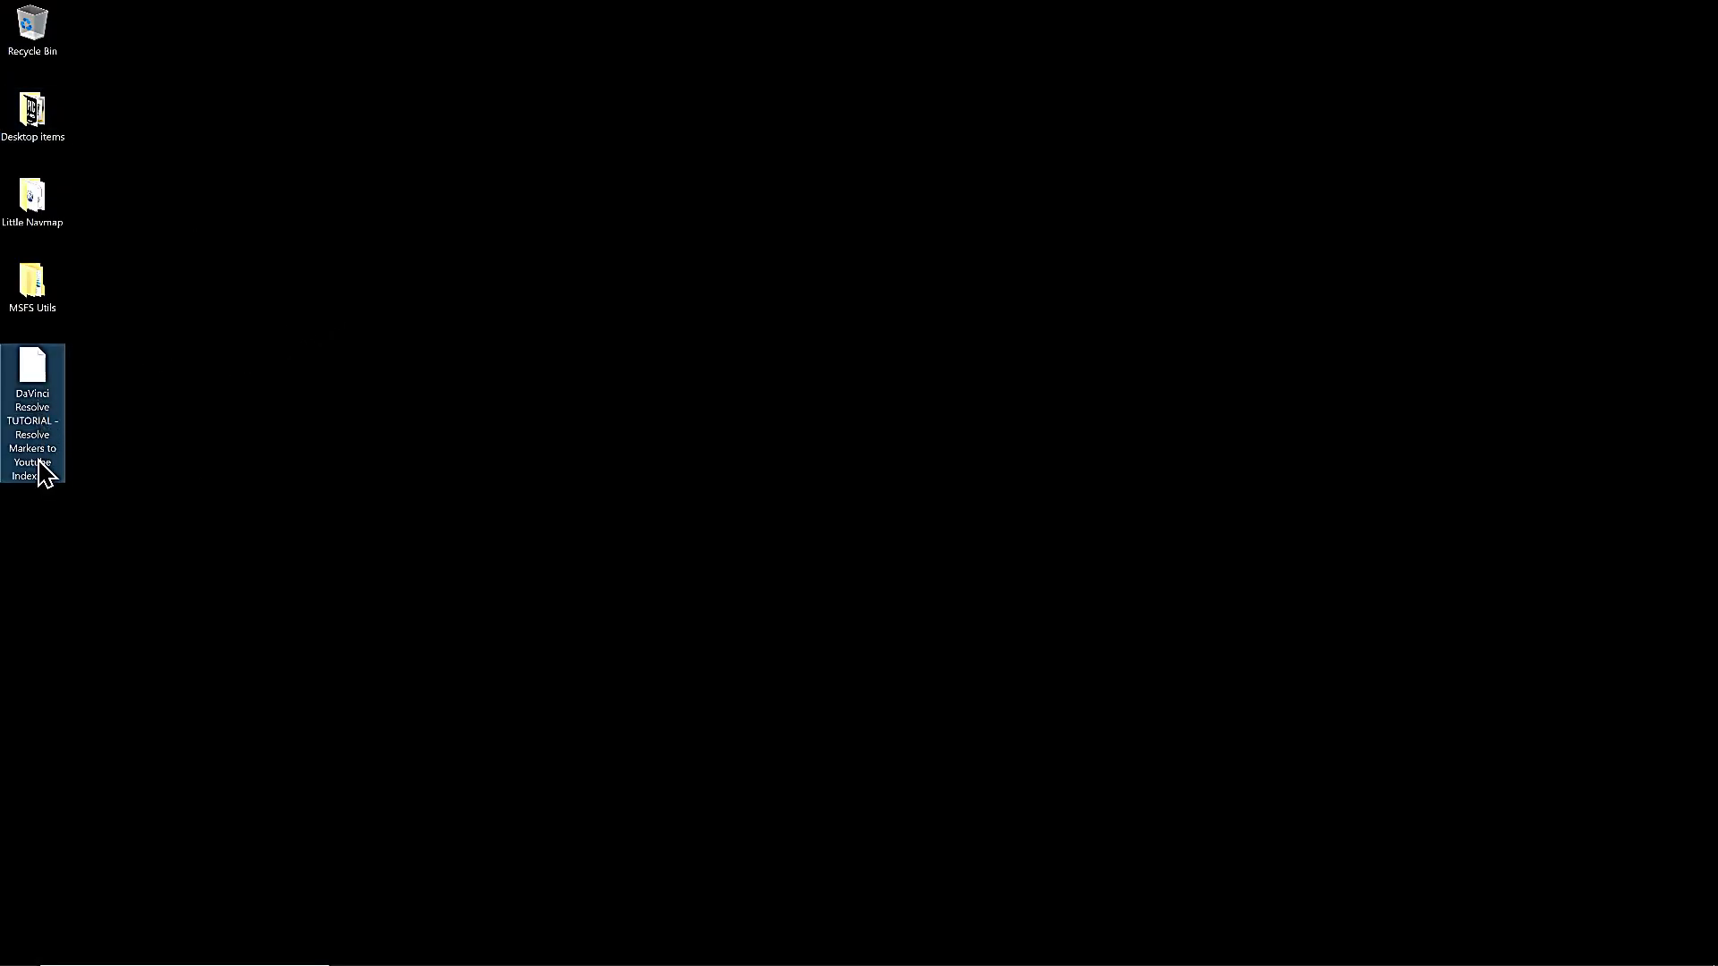
{"action": "key", "text": "F2"}
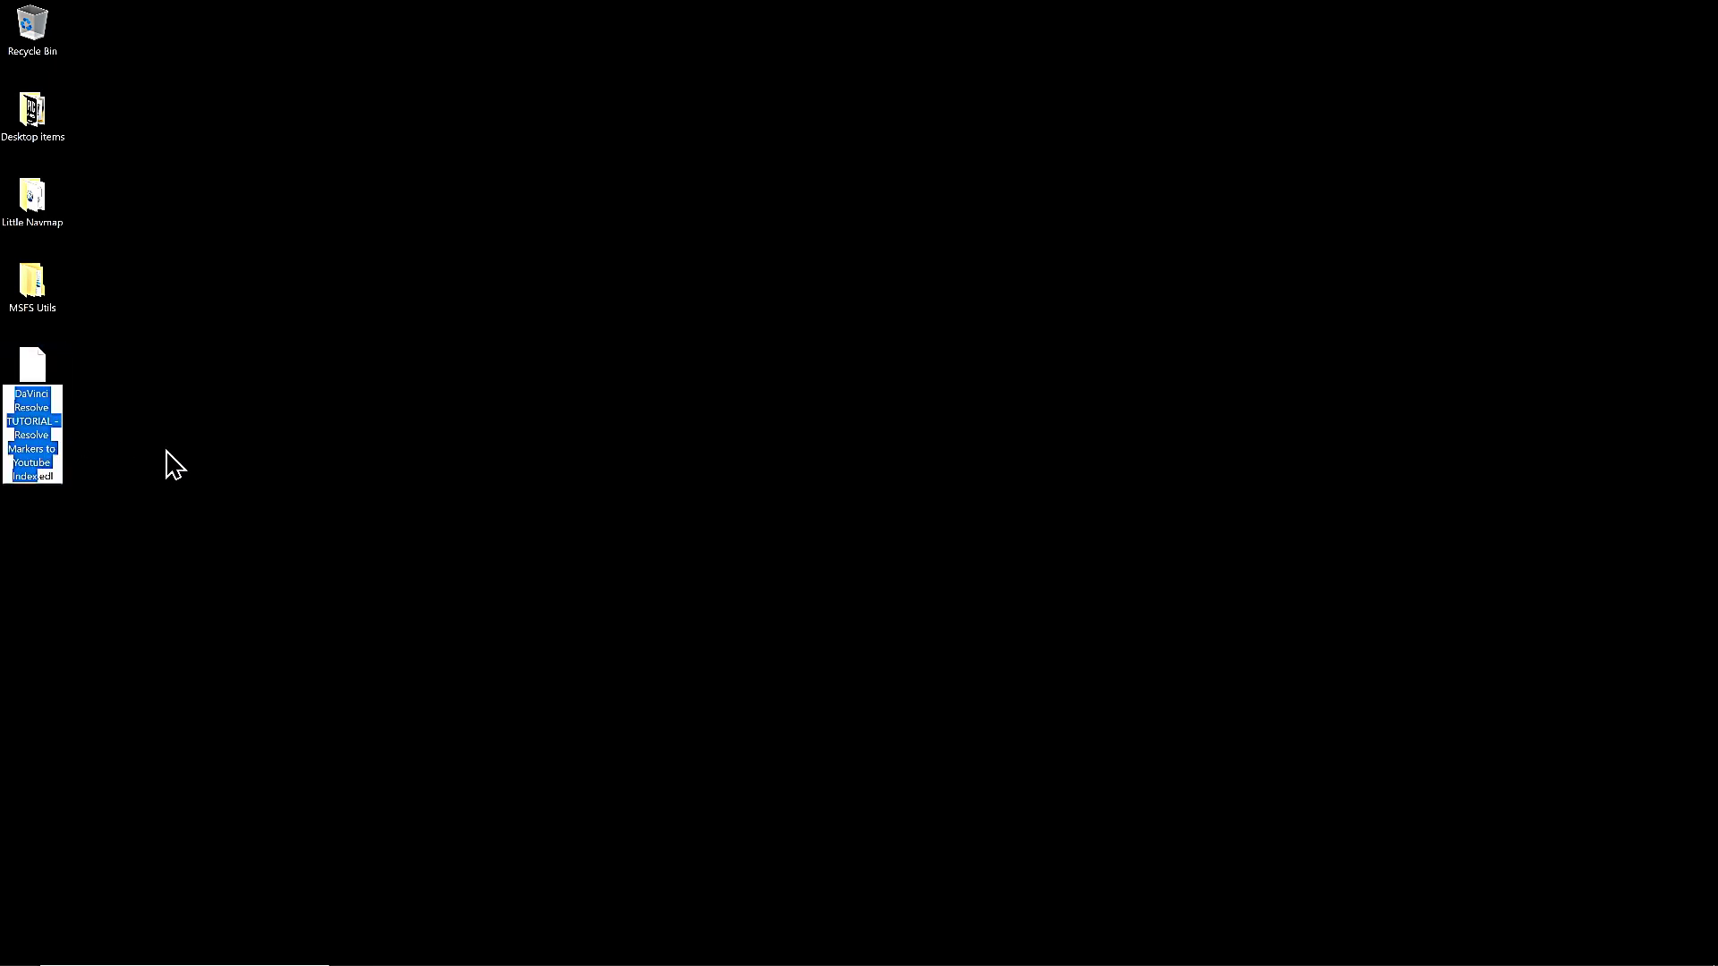
{"action": "key", "text": "Right"}
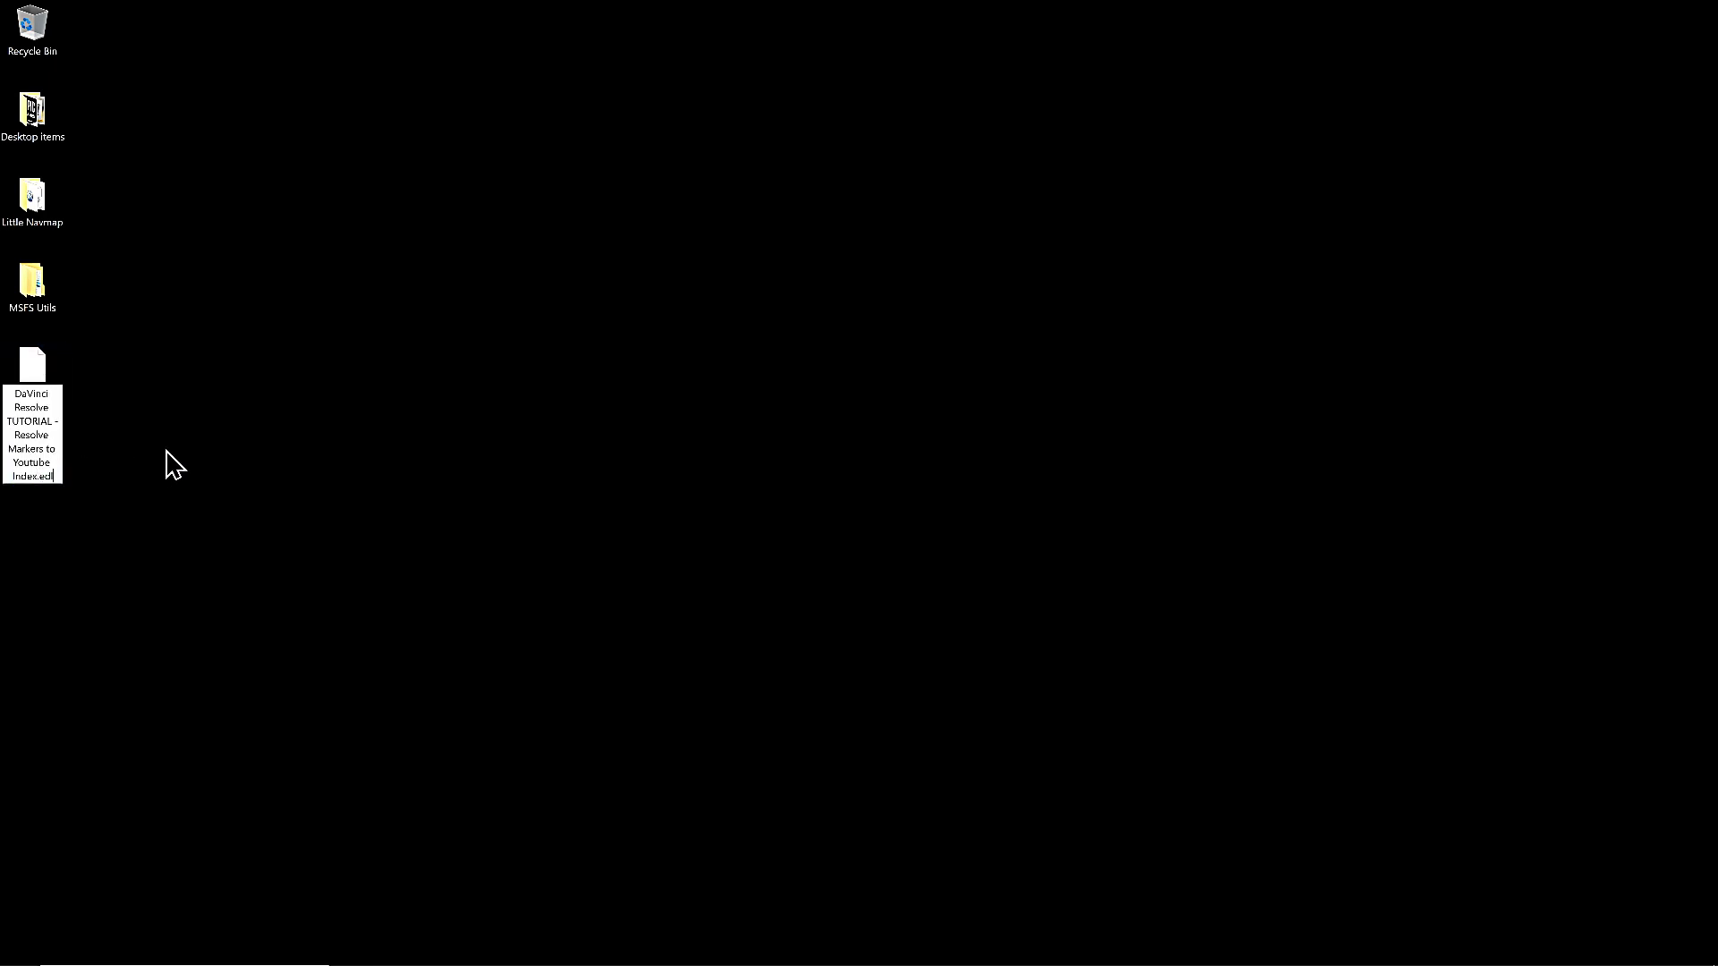
{"action": "key", "text": "BackSpace"}
{"action": "key", "text": "BackSpace"}
{"action": "key", "text": "BackSpace"}
{"action": "type", "text": "txt"}
{"action": "key", "text": "Return"}
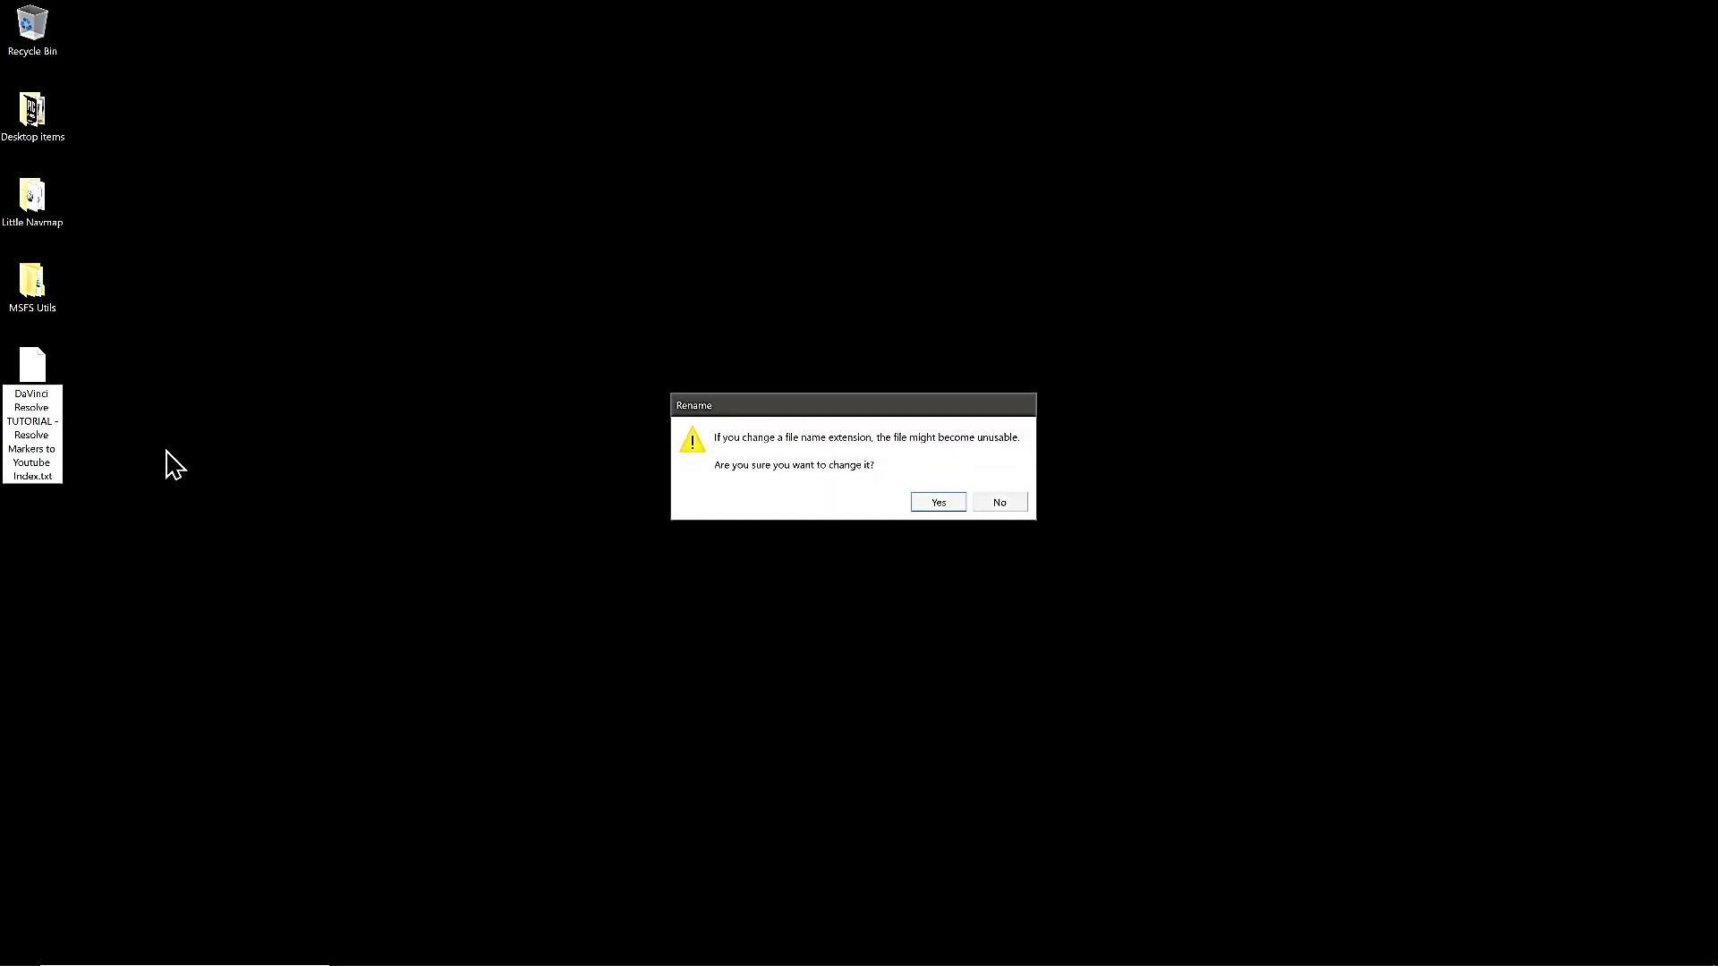
{"action": "left_click", "coordinate": [947, 499]}
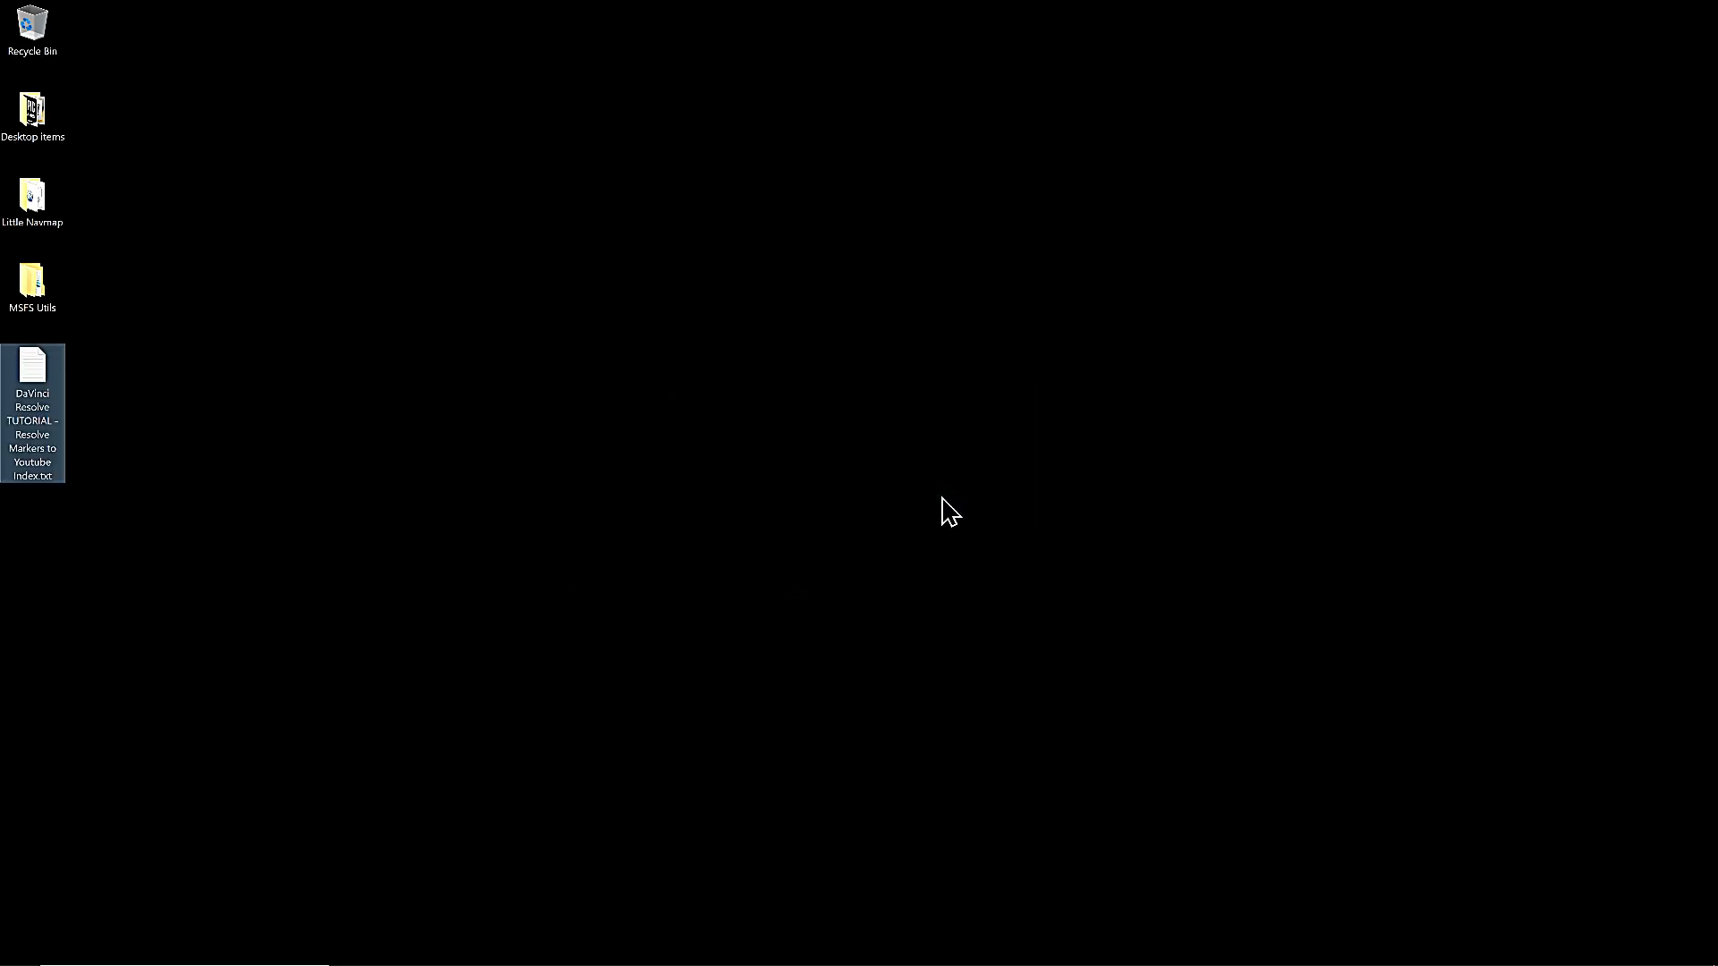
Open the txt marker file in Notepad++ and delete its first three lines, the title, FCM line and blank line.
{"action": "right_click", "coordinate": [36, 375]}
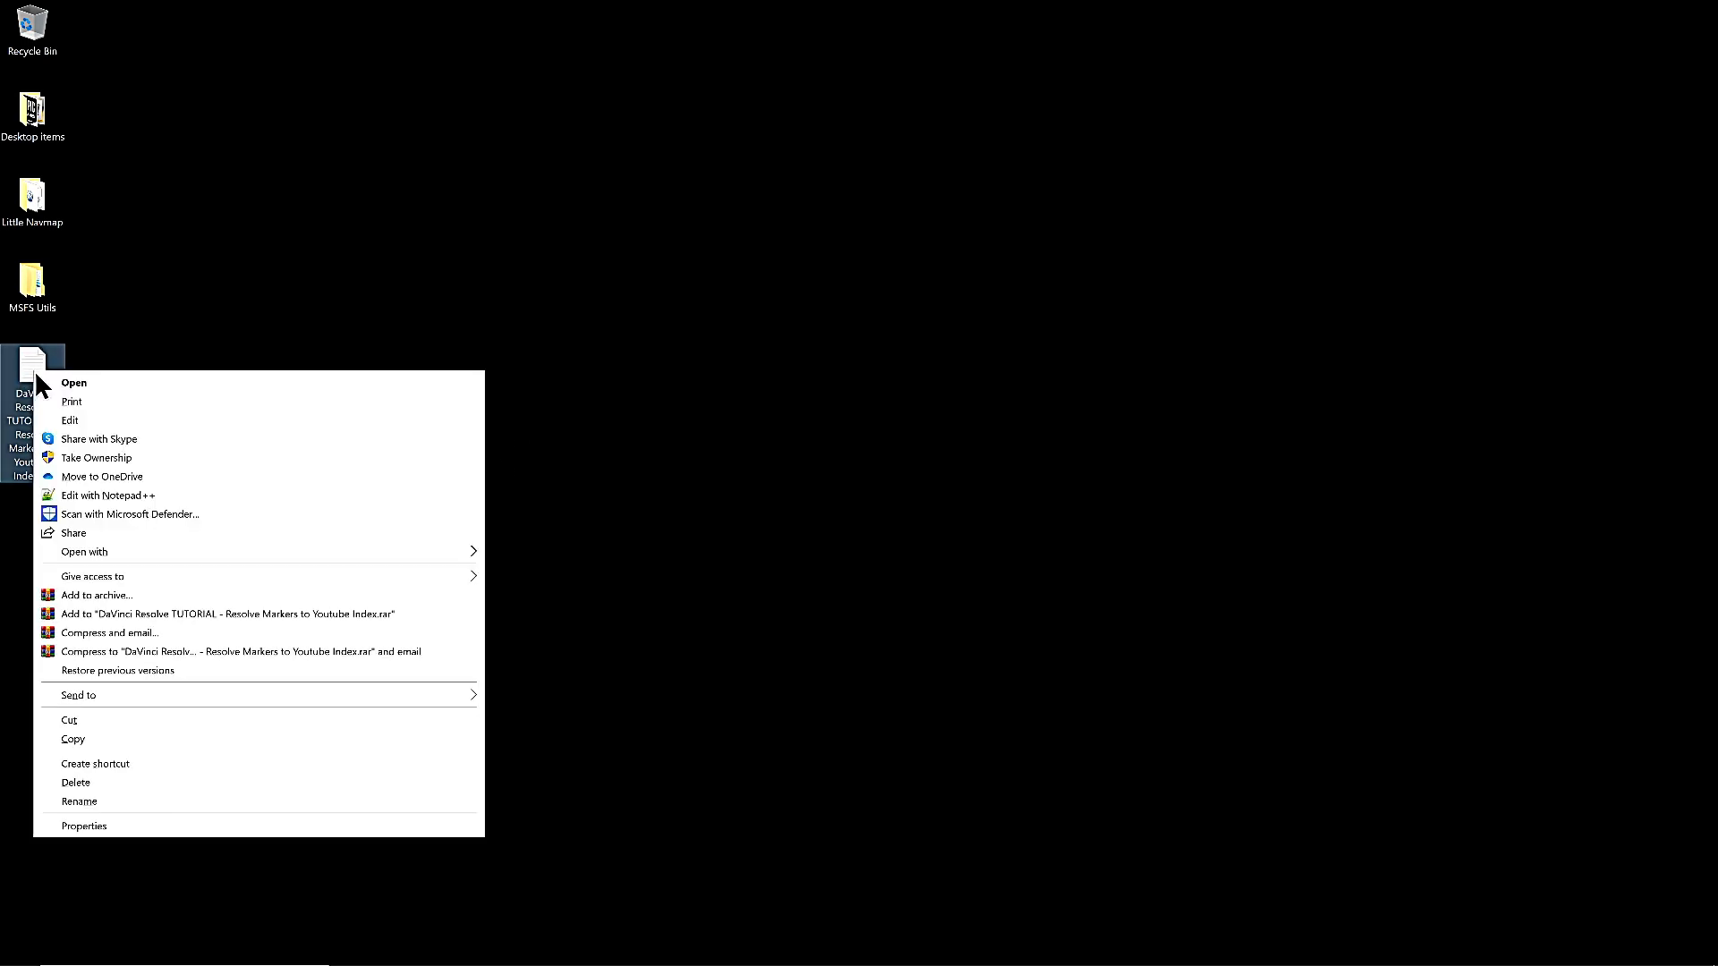
{"action": "left_click", "coordinate": [153, 495]}
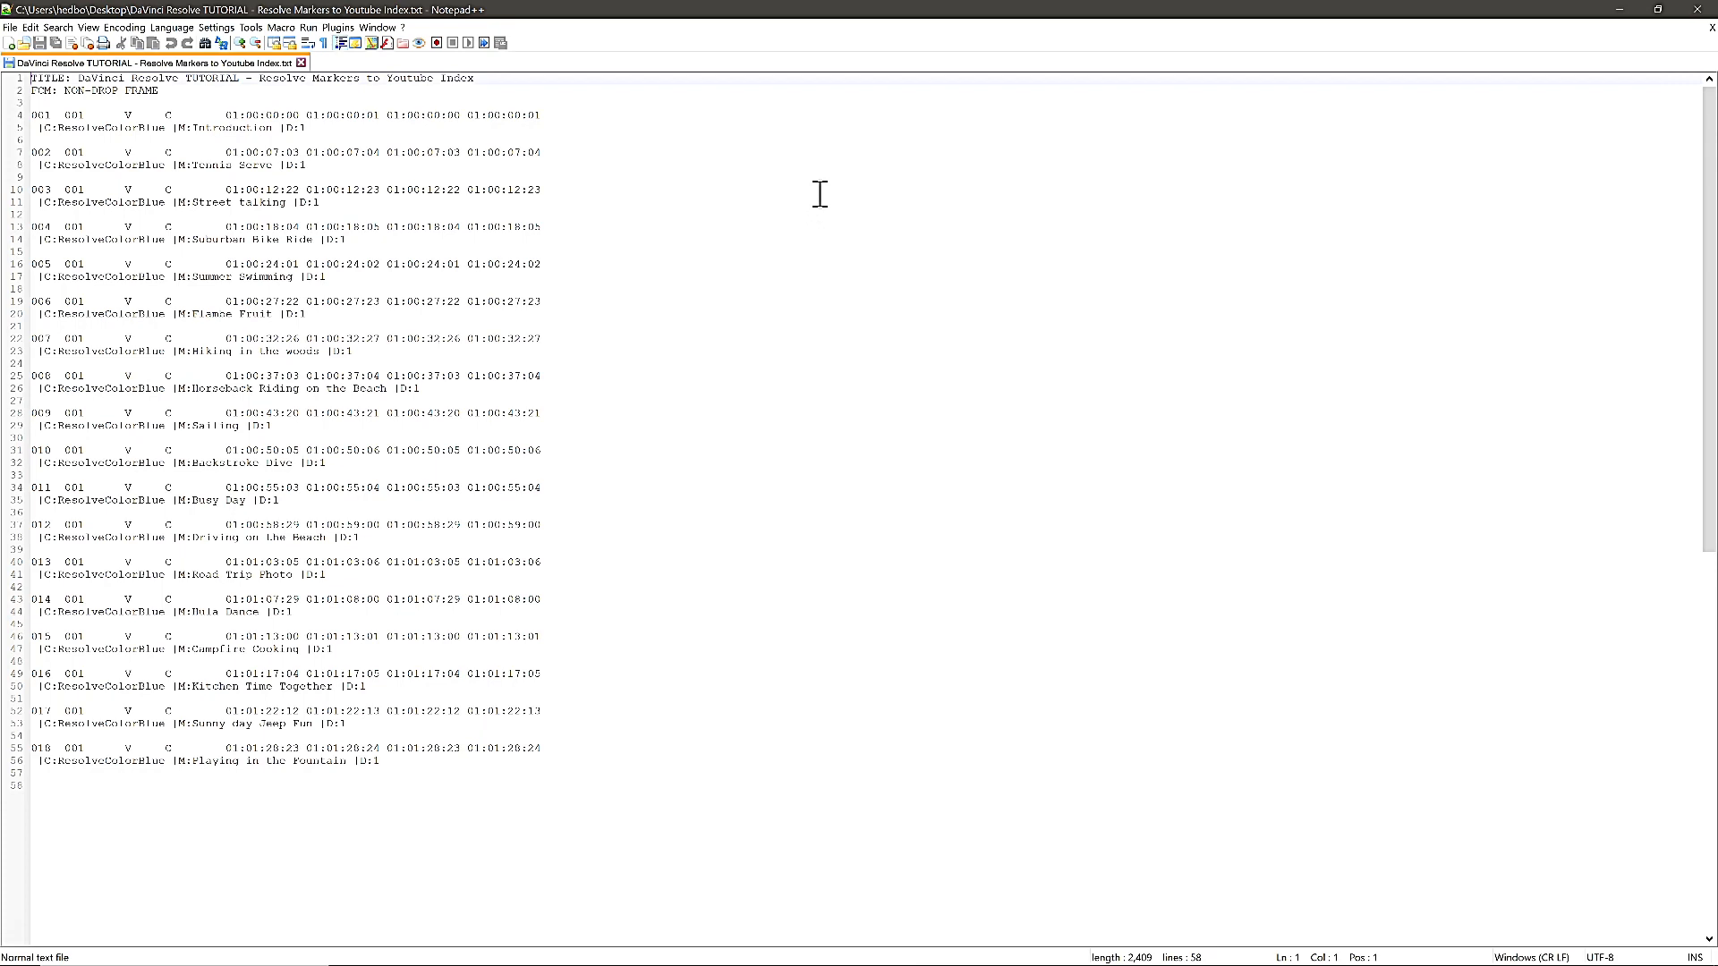
{"action": "key", "text": "shift+Down"}
{"action": "key", "text": "shift+Down"}
{"action": "key", "text": "shift+Down"}
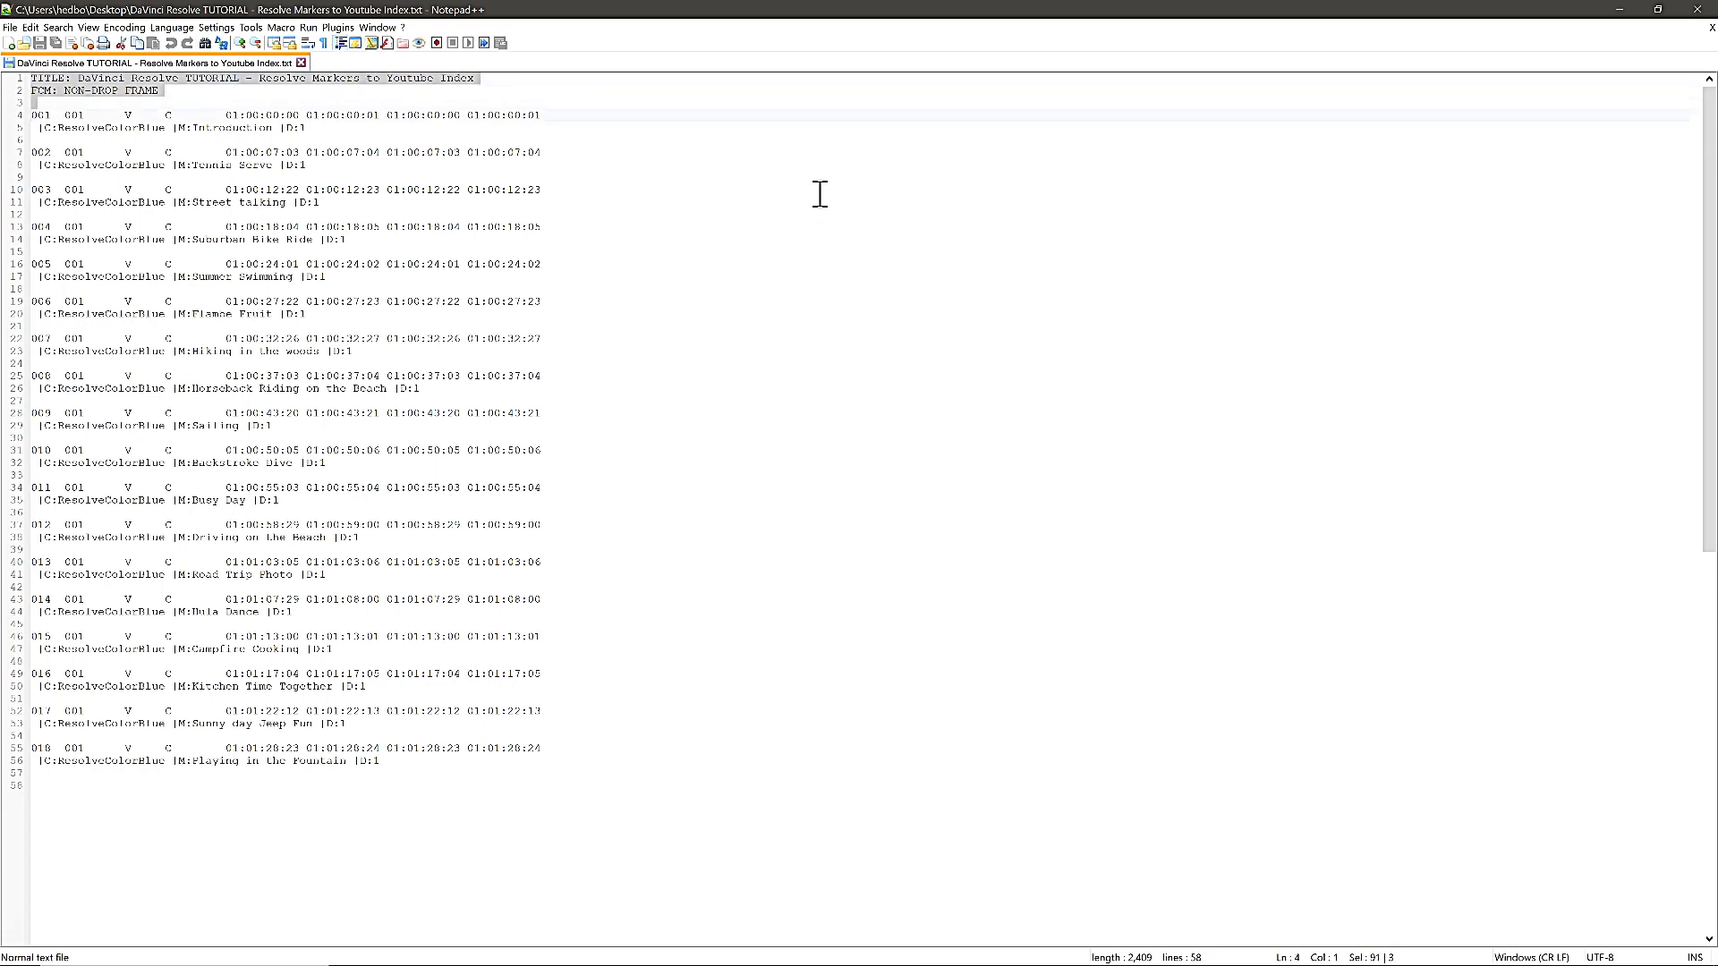
{"action": "key", "text": "Delete"}
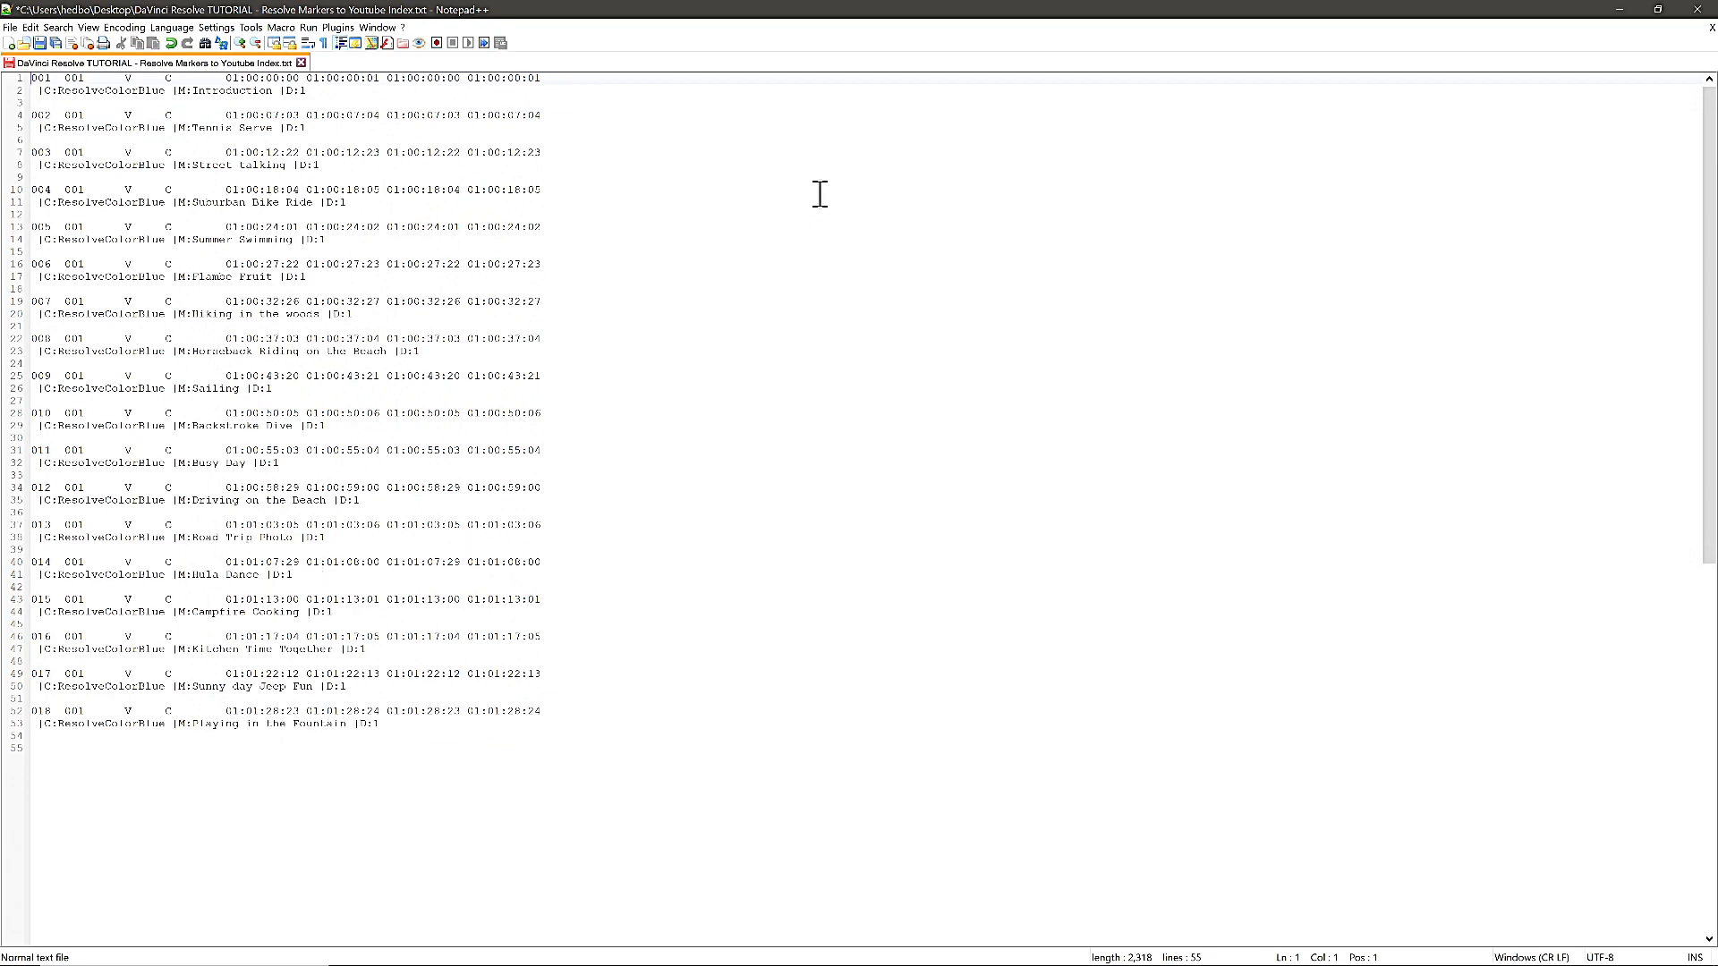
Start recording a macro from the file's beginning and delete everything from the end of line 1 through "|M:" on line 2.
{"action": "key", "text": "ctrl+Home"}
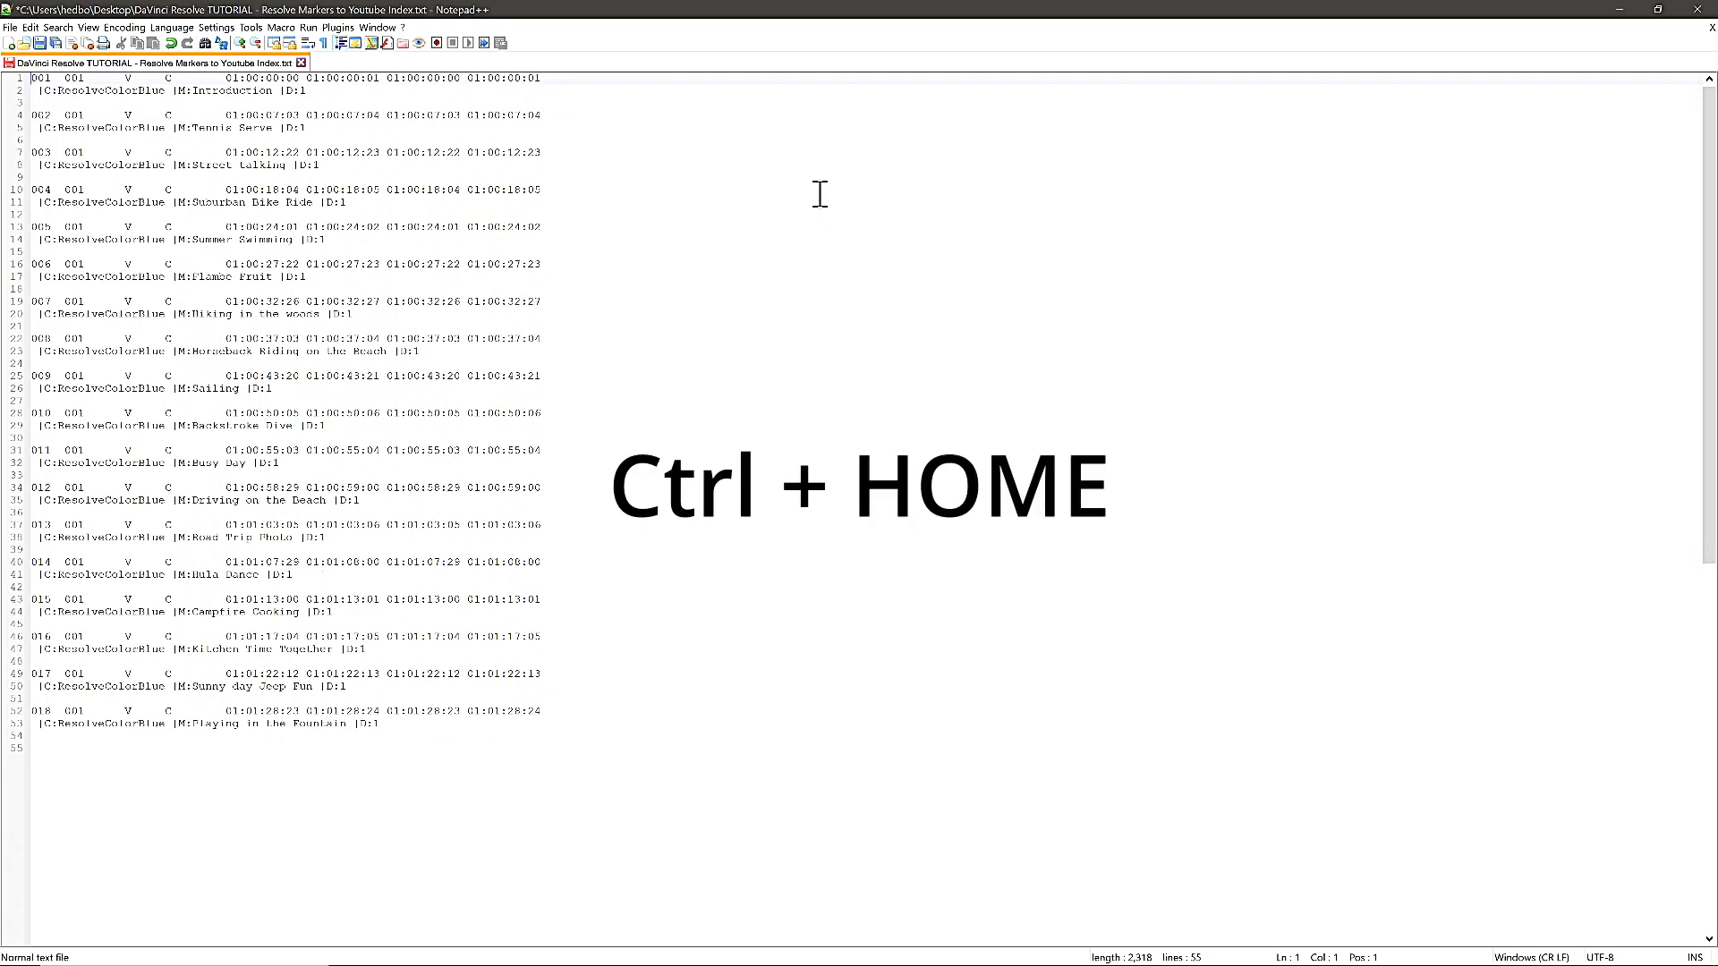
{"action": "left_click", "coordinate": [285, 27]}
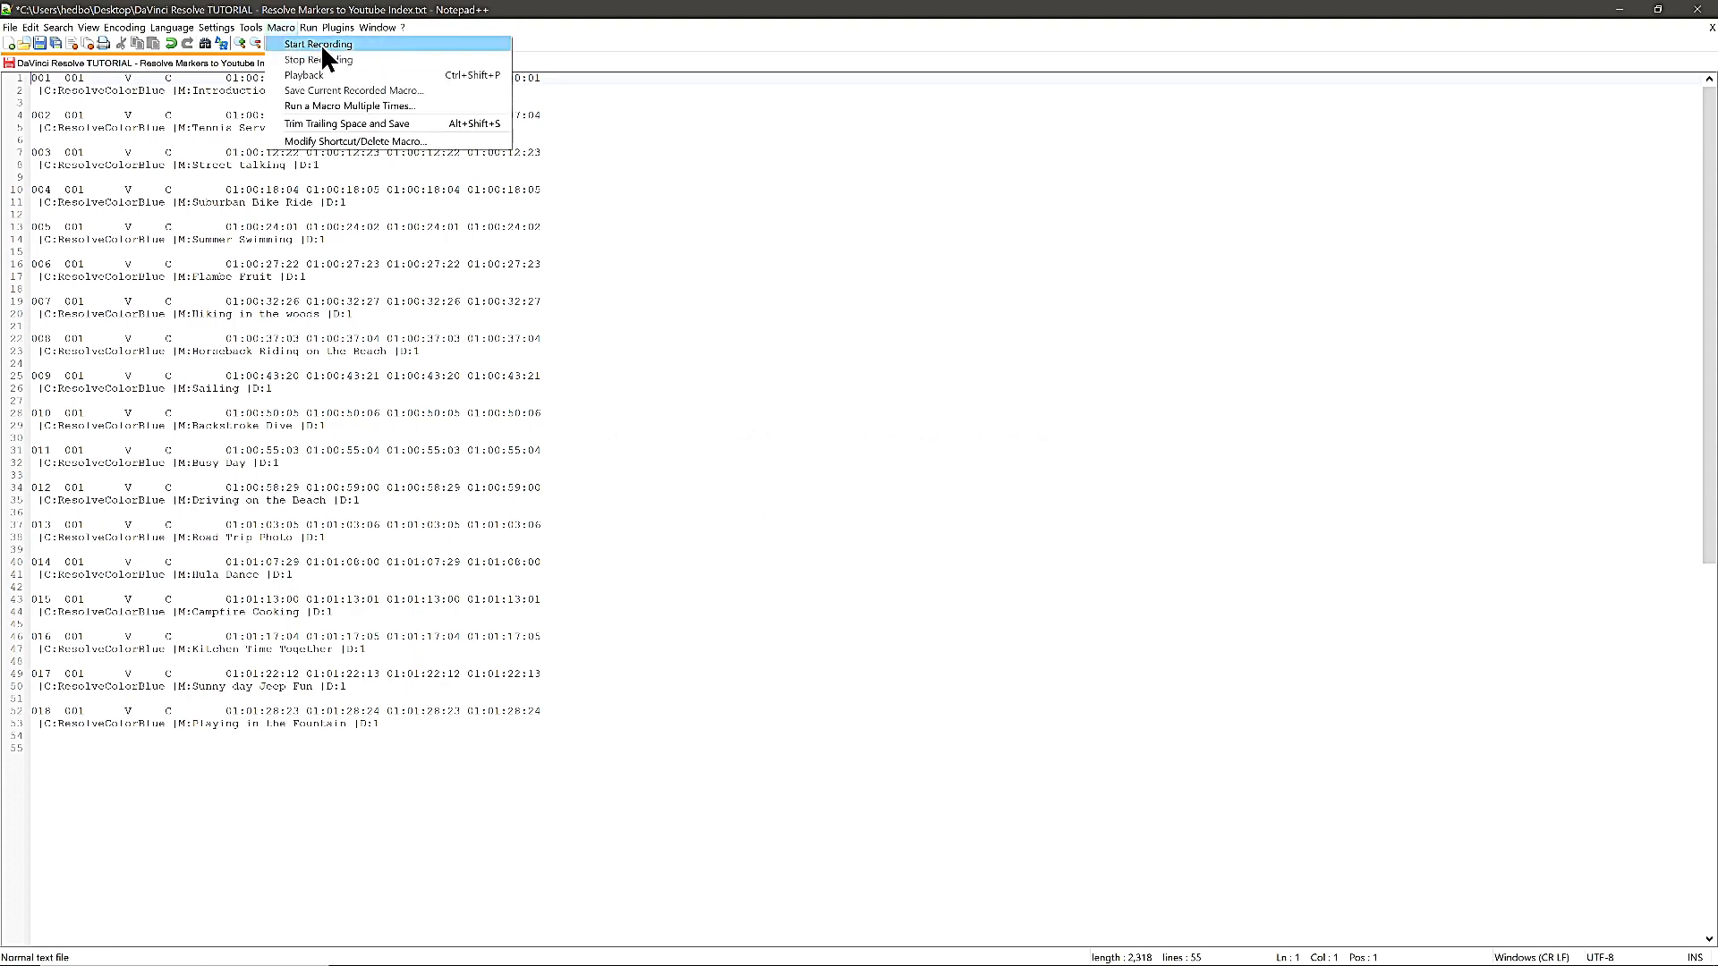
{"action": "left_click", "coordinate": [320, 43]}
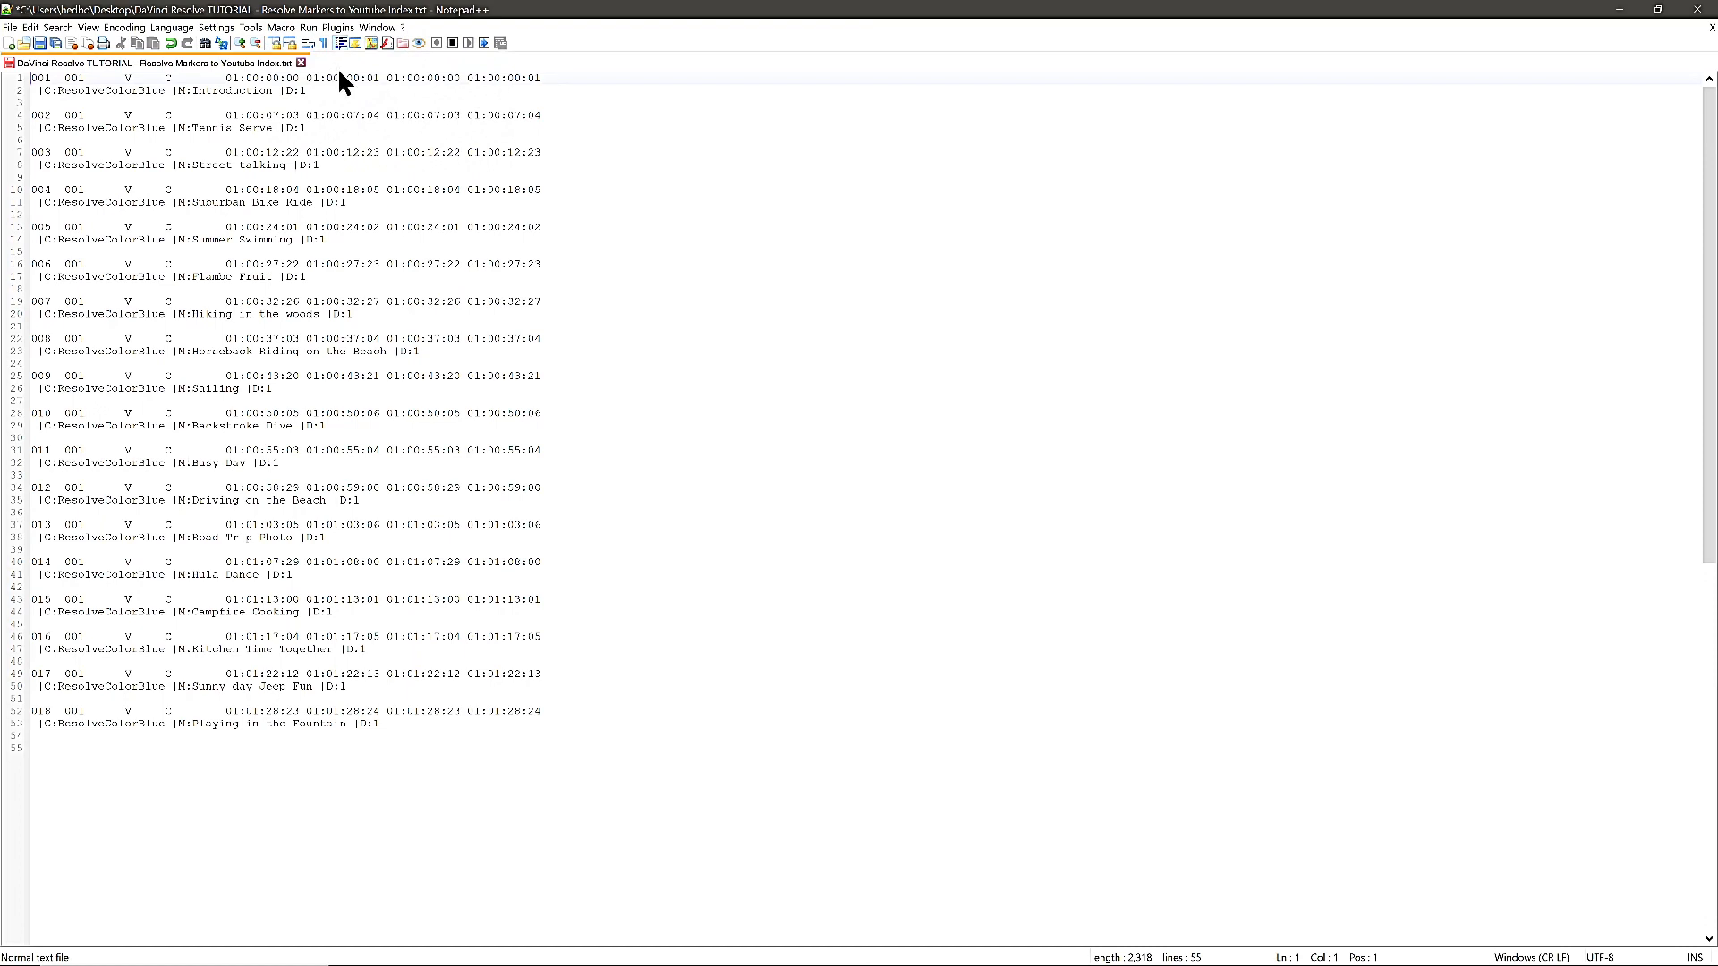
{"action": "key", "text": "End"}
{"action": "key", "text": "ctrl+shift+Right"}
{"action": "key", "text": "ctrl+shift+Right"}
{"action": "key", "text": "ctrl+shift+Right"}
{"action": "key", "text": "ctrl+shift+Right"}
{"action": "key", "text": "ctrl+shift+Right"}
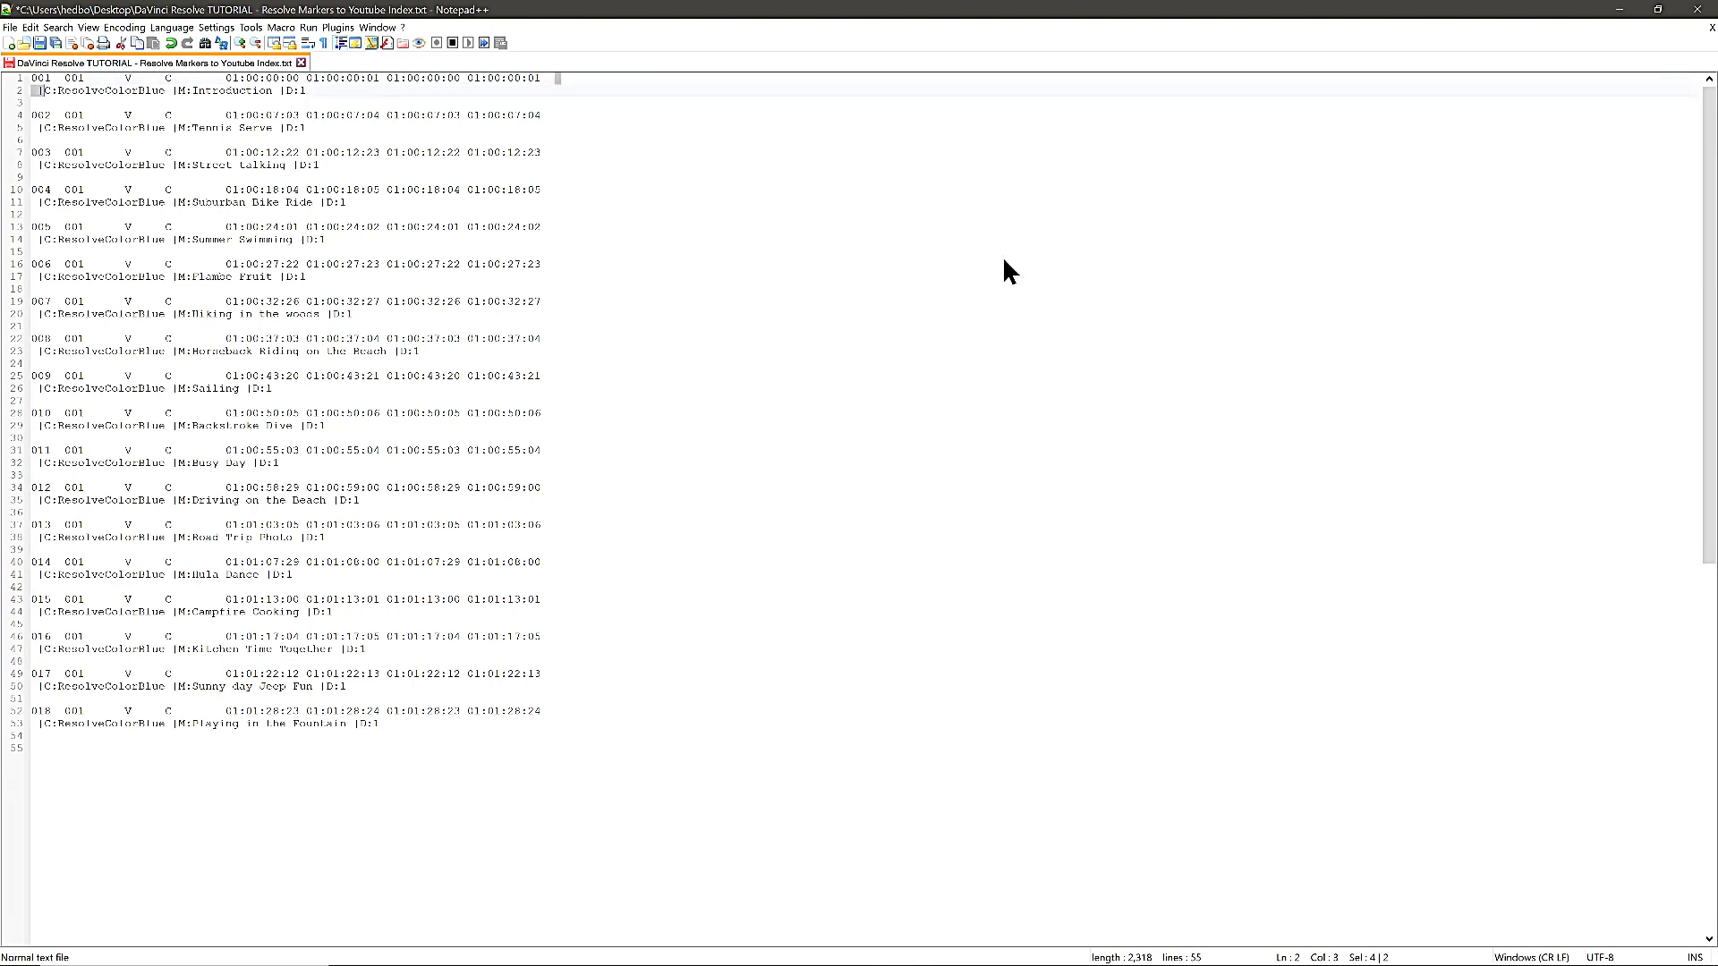
{"action": "key", "text": "ctrl+shift+Right"}
{"action": "key", "text": "ctrl+shift+Right"}
{"action": "key", "text": "ctrl+shift+Right"}
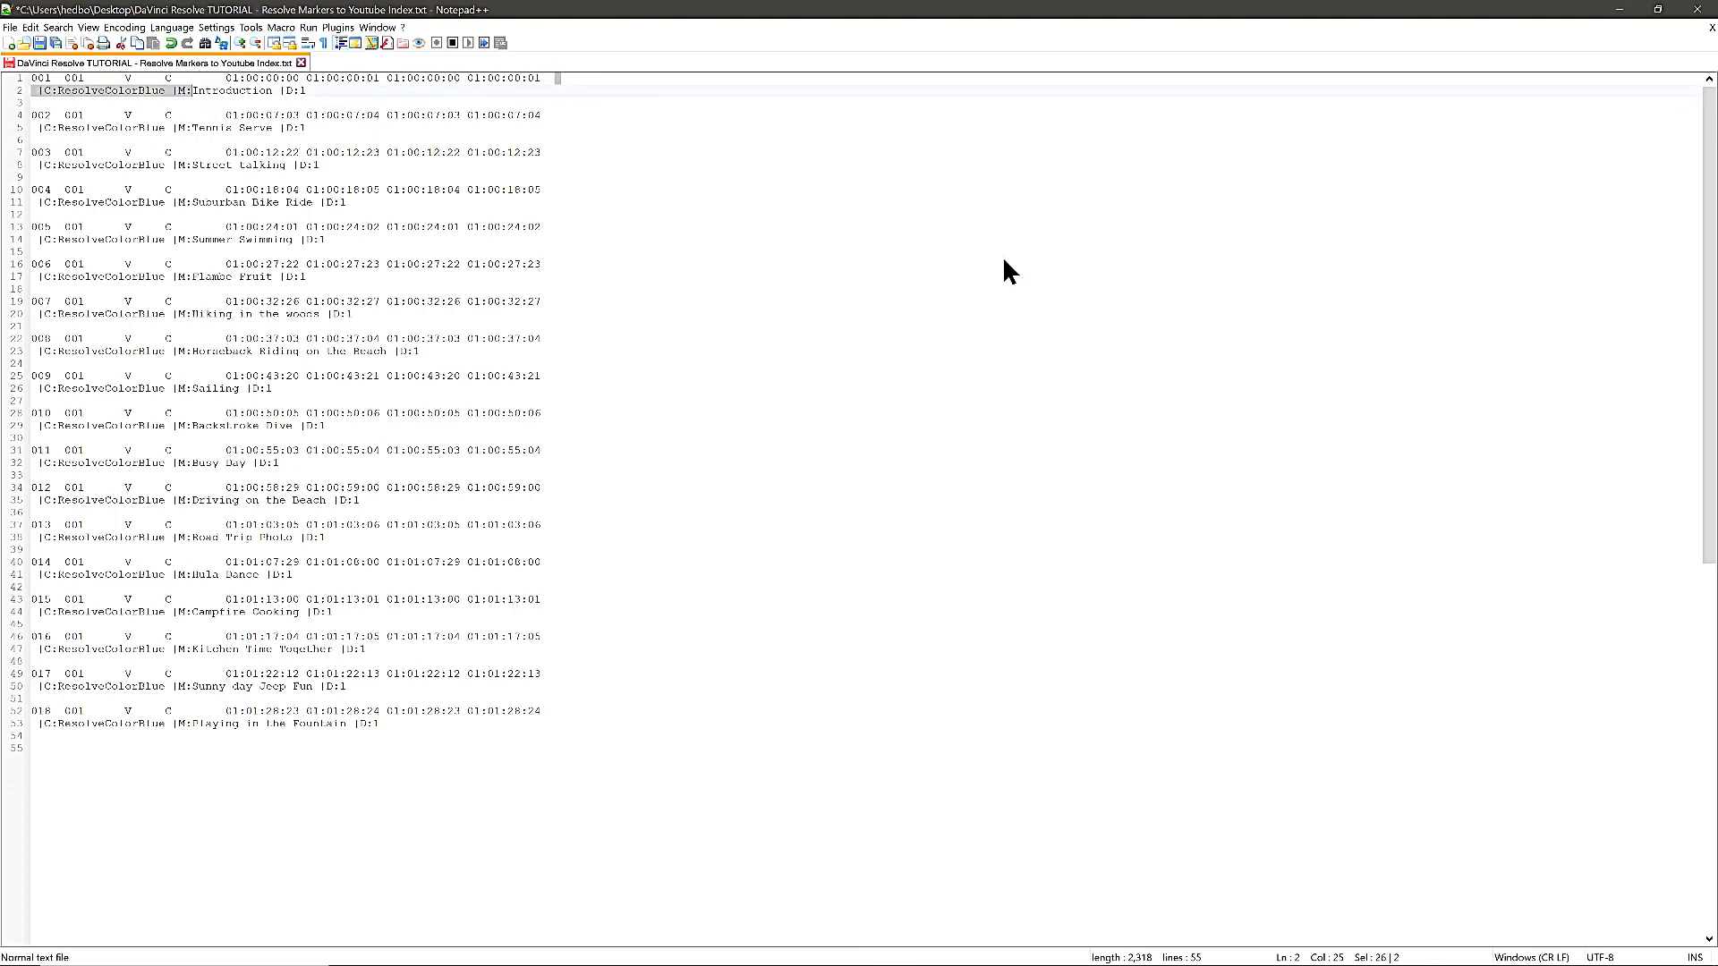
{"action": "key", "text": "Delete"}
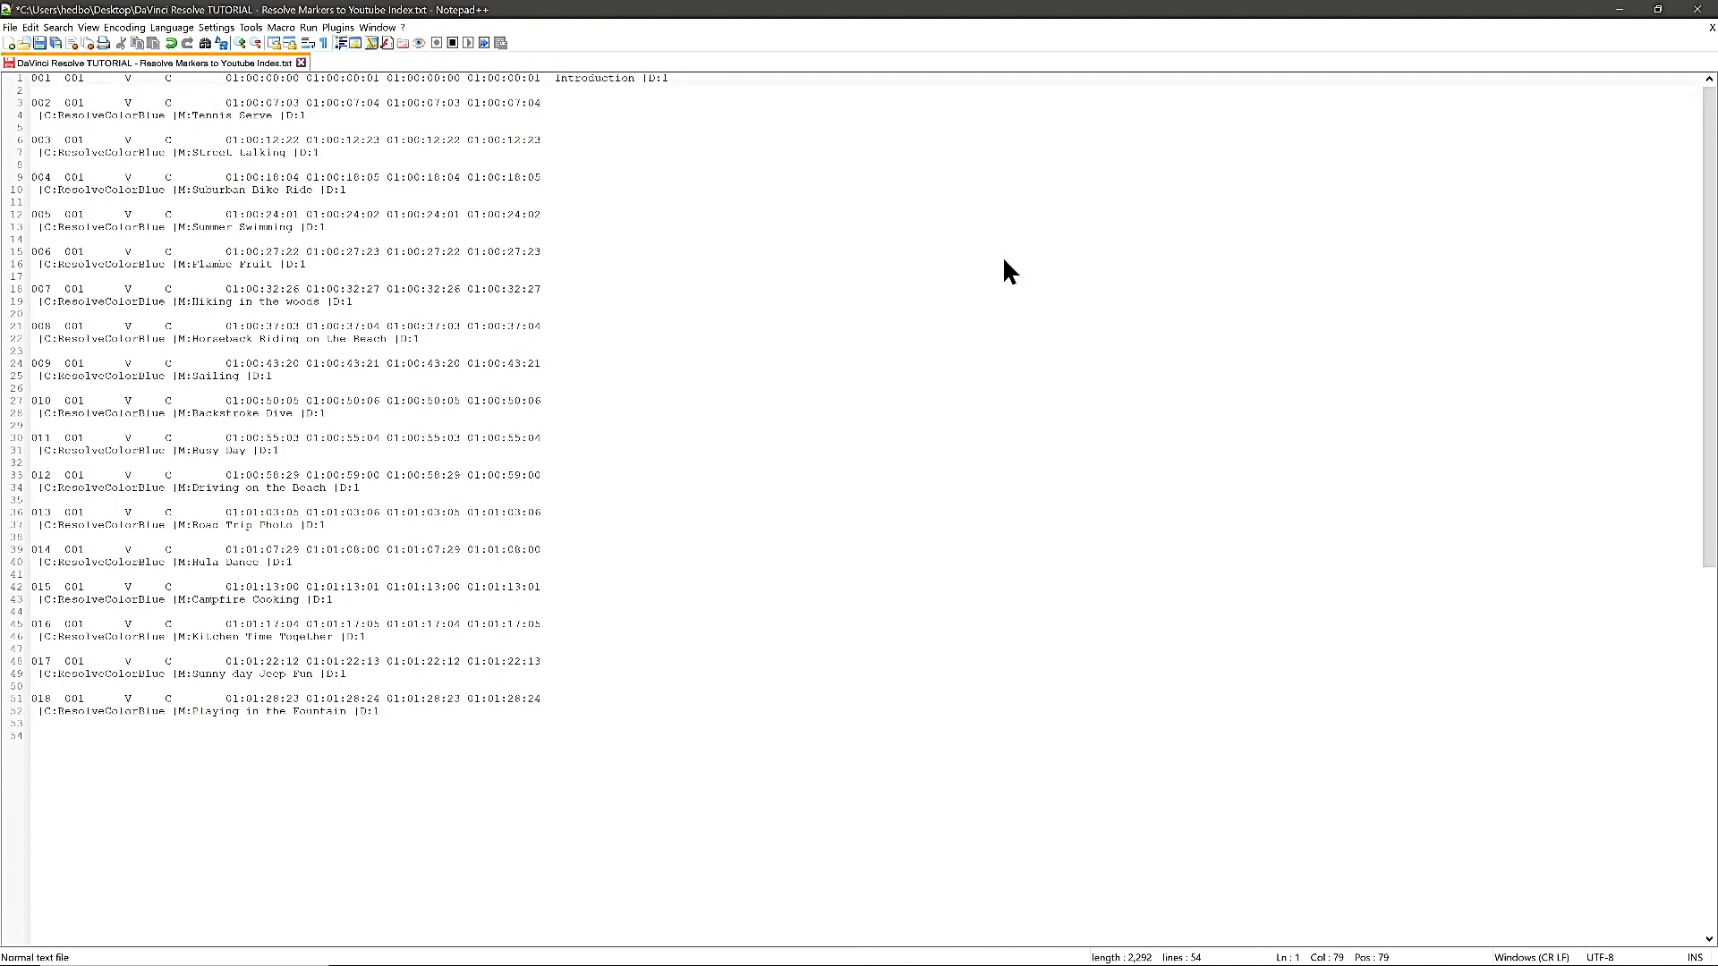
Insert "- " before the Introduction title, move to the start of the 002 event line, and stop recording the macro.
{"action": "type", "text": "-"}
{"action": "key", "text": "Home"}
{"action": "key", "text": "Down"}
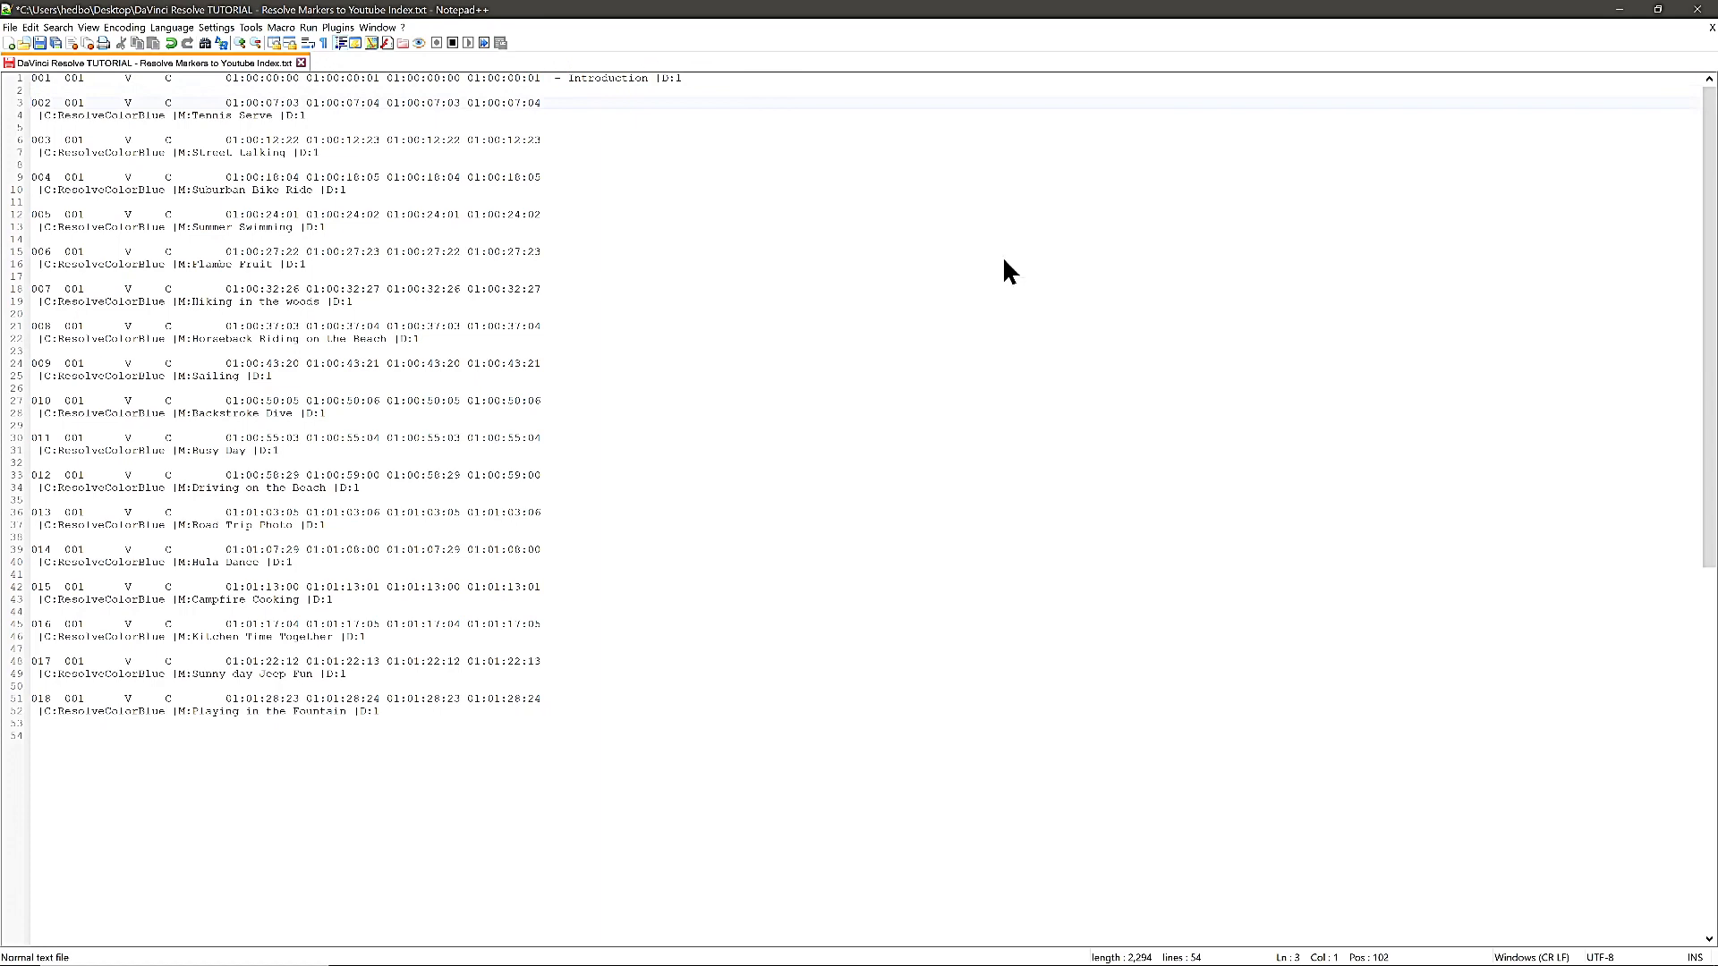
{"action": "left_click", "coordinate": [285, 27]}
{"action": "left_click", "coordinate": [295, 59]}
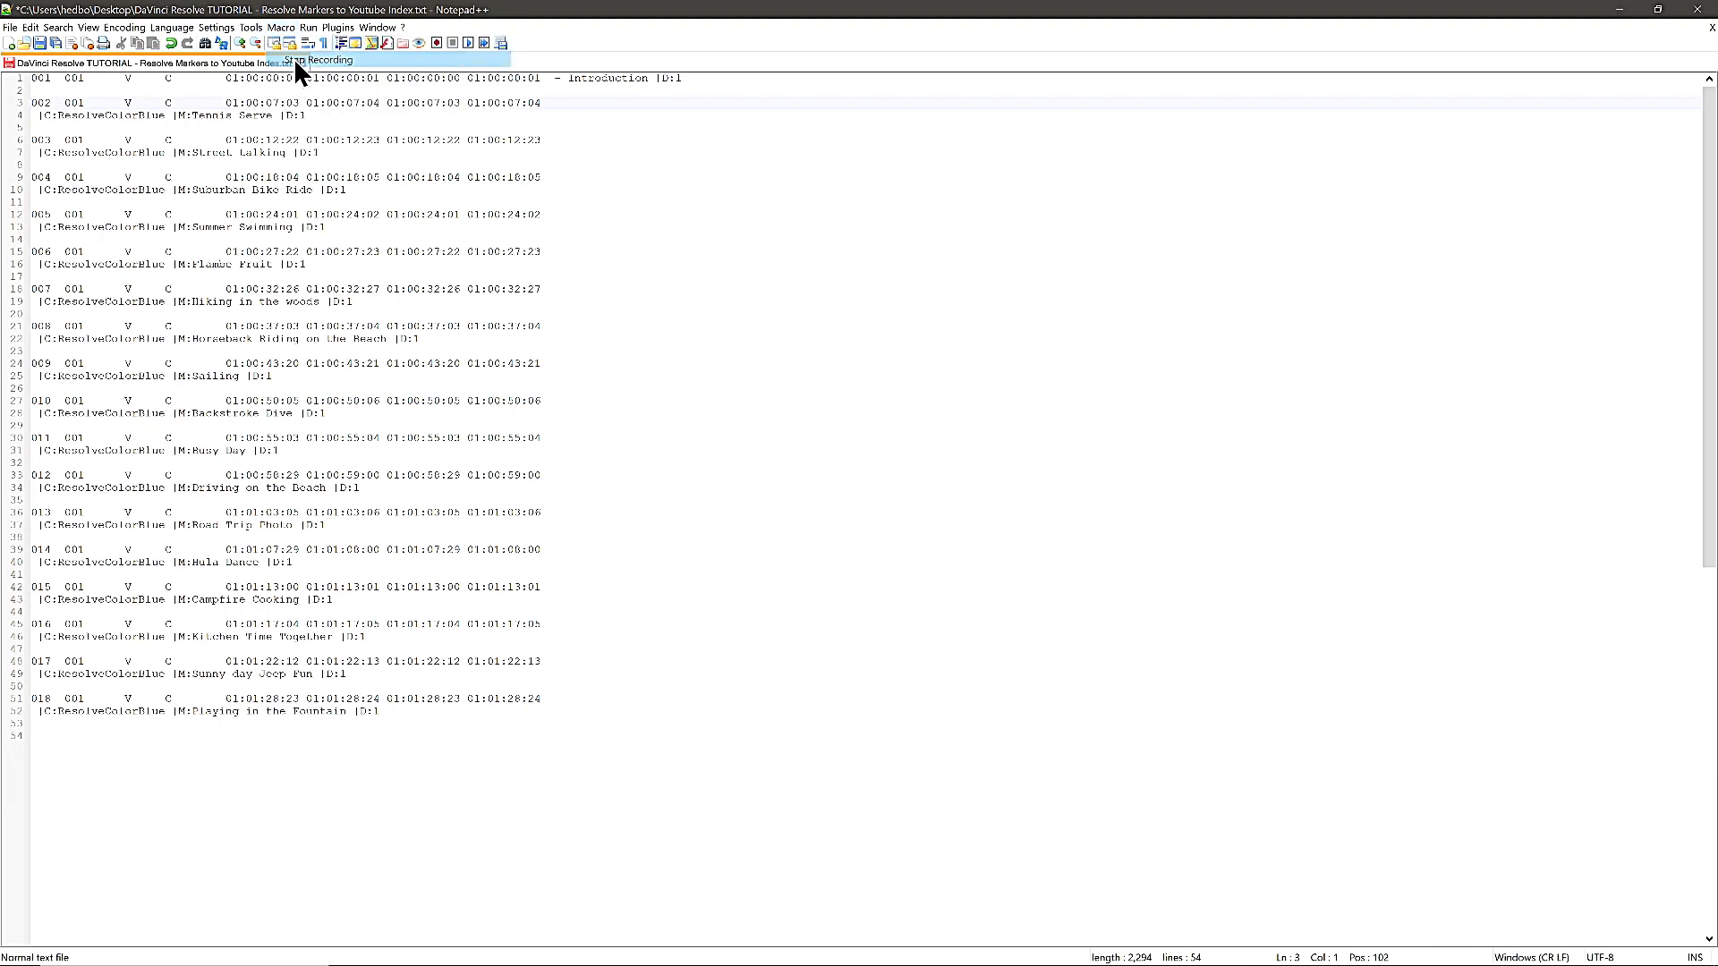
Run the recorded title-joining macro until the end of the file.
{"action": "left_click", "coordinate": [285, 26]}
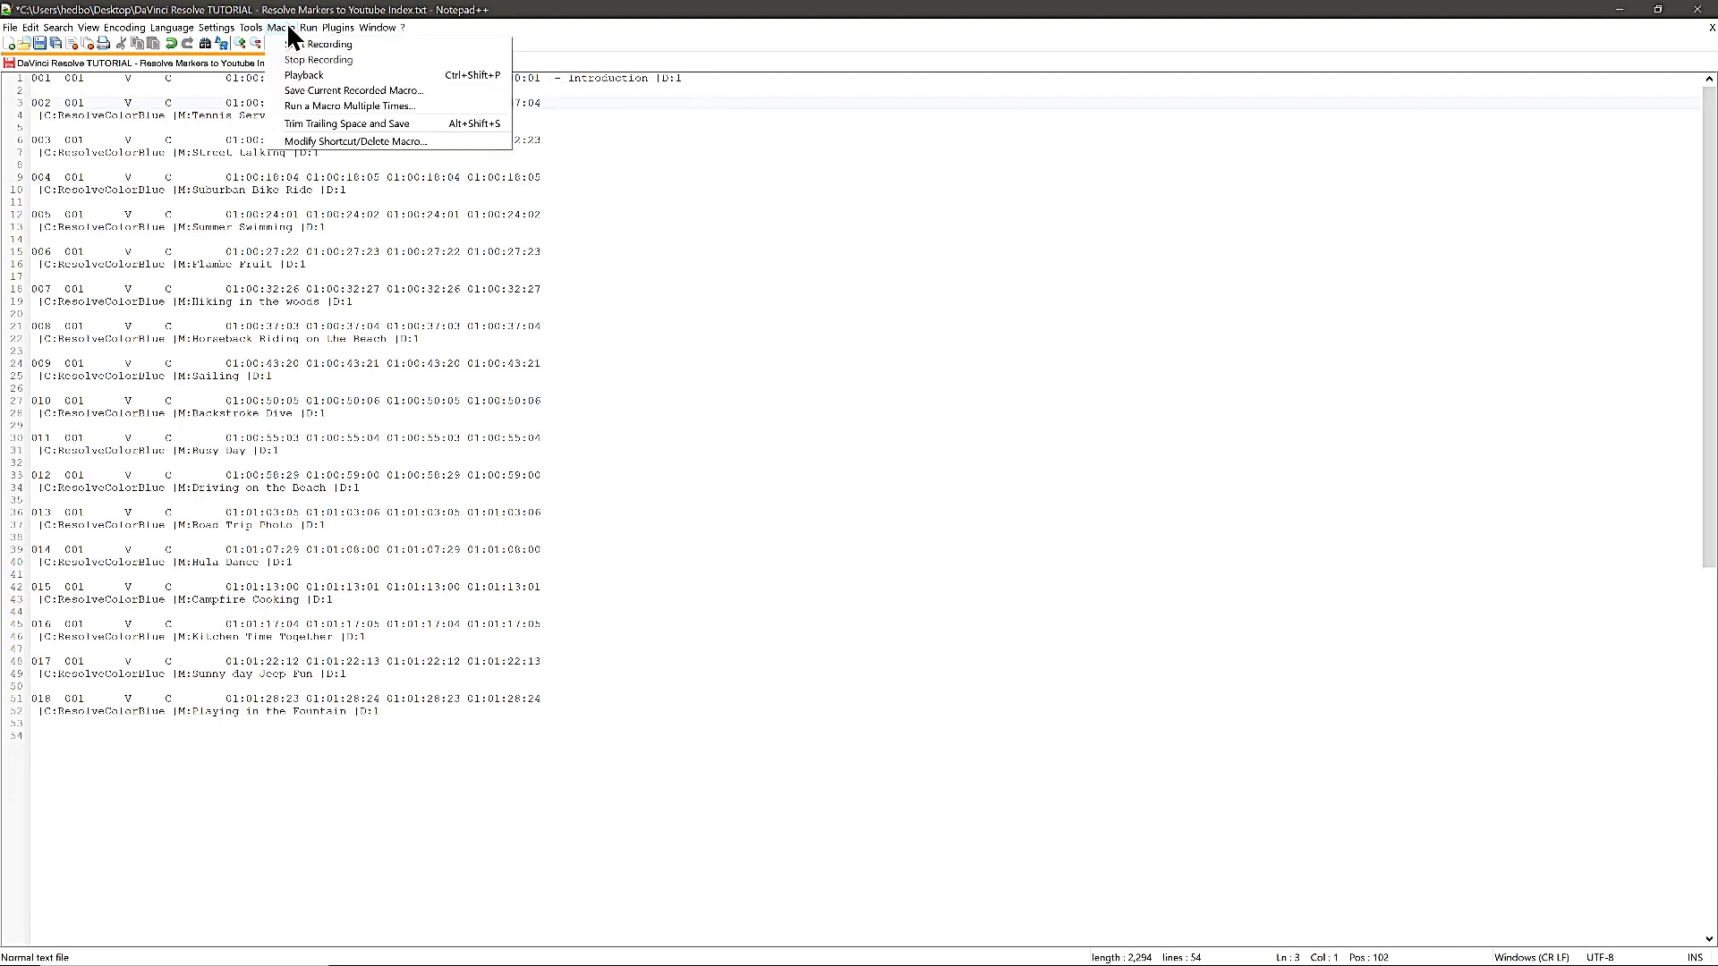
{"action": "left_click", "coordinate": [363, 106]}
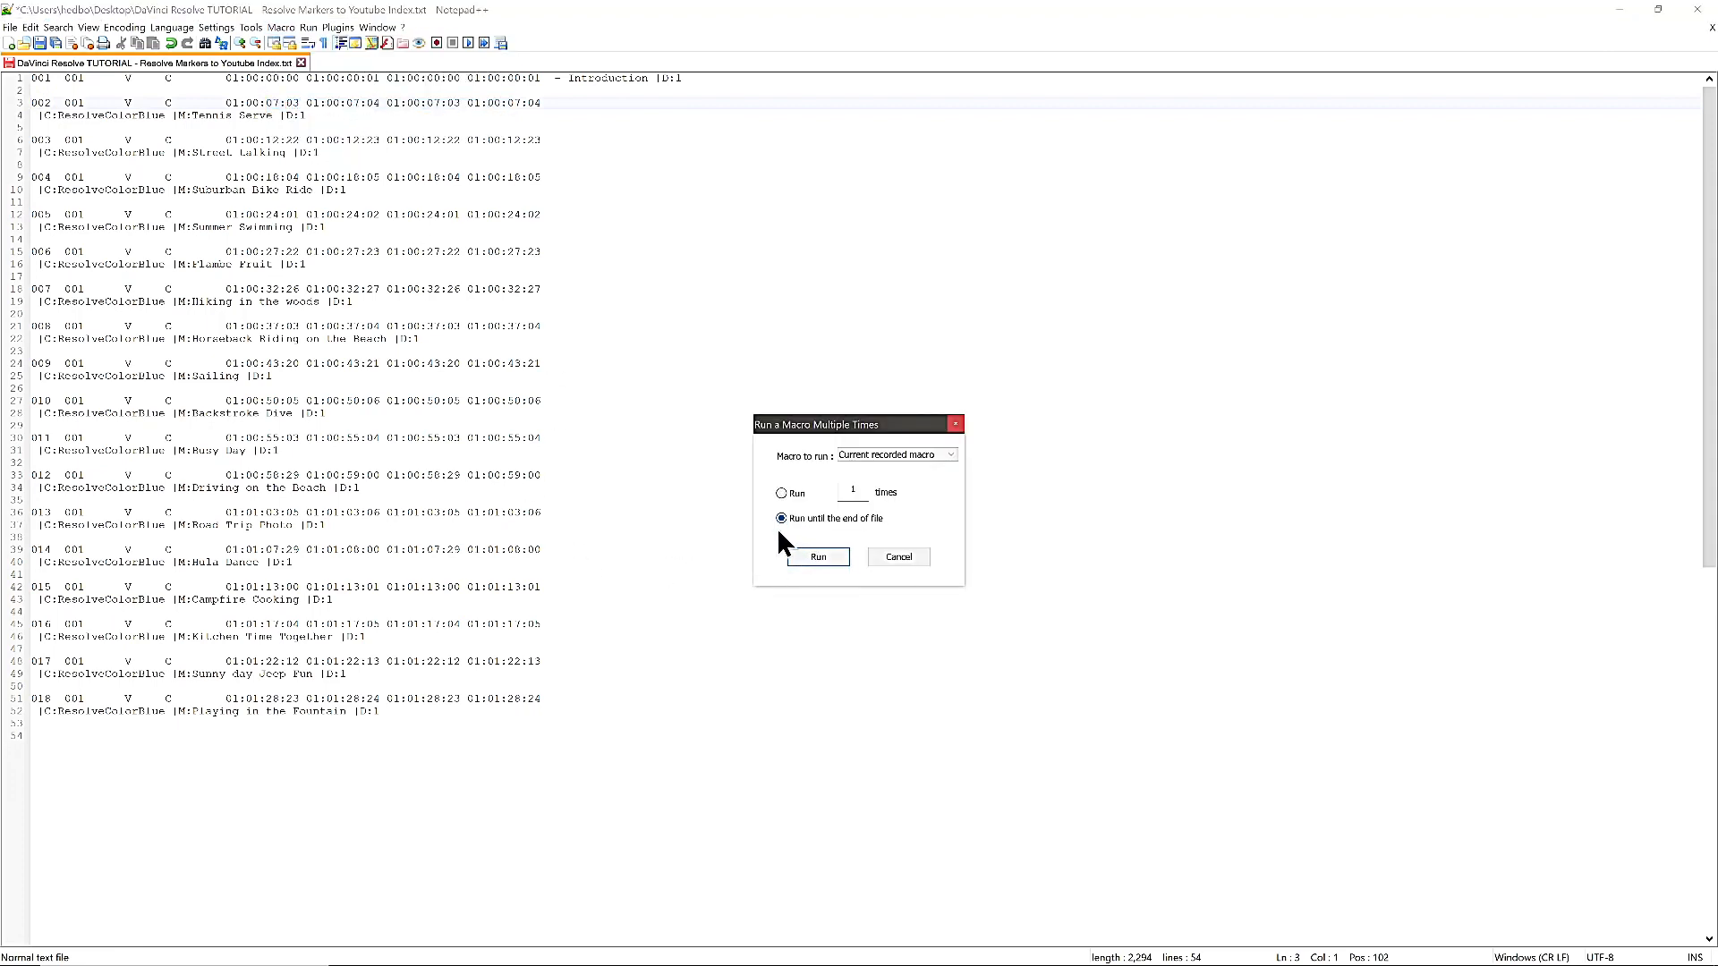
{"action": "left_click", "coordinate": [817, 560]}
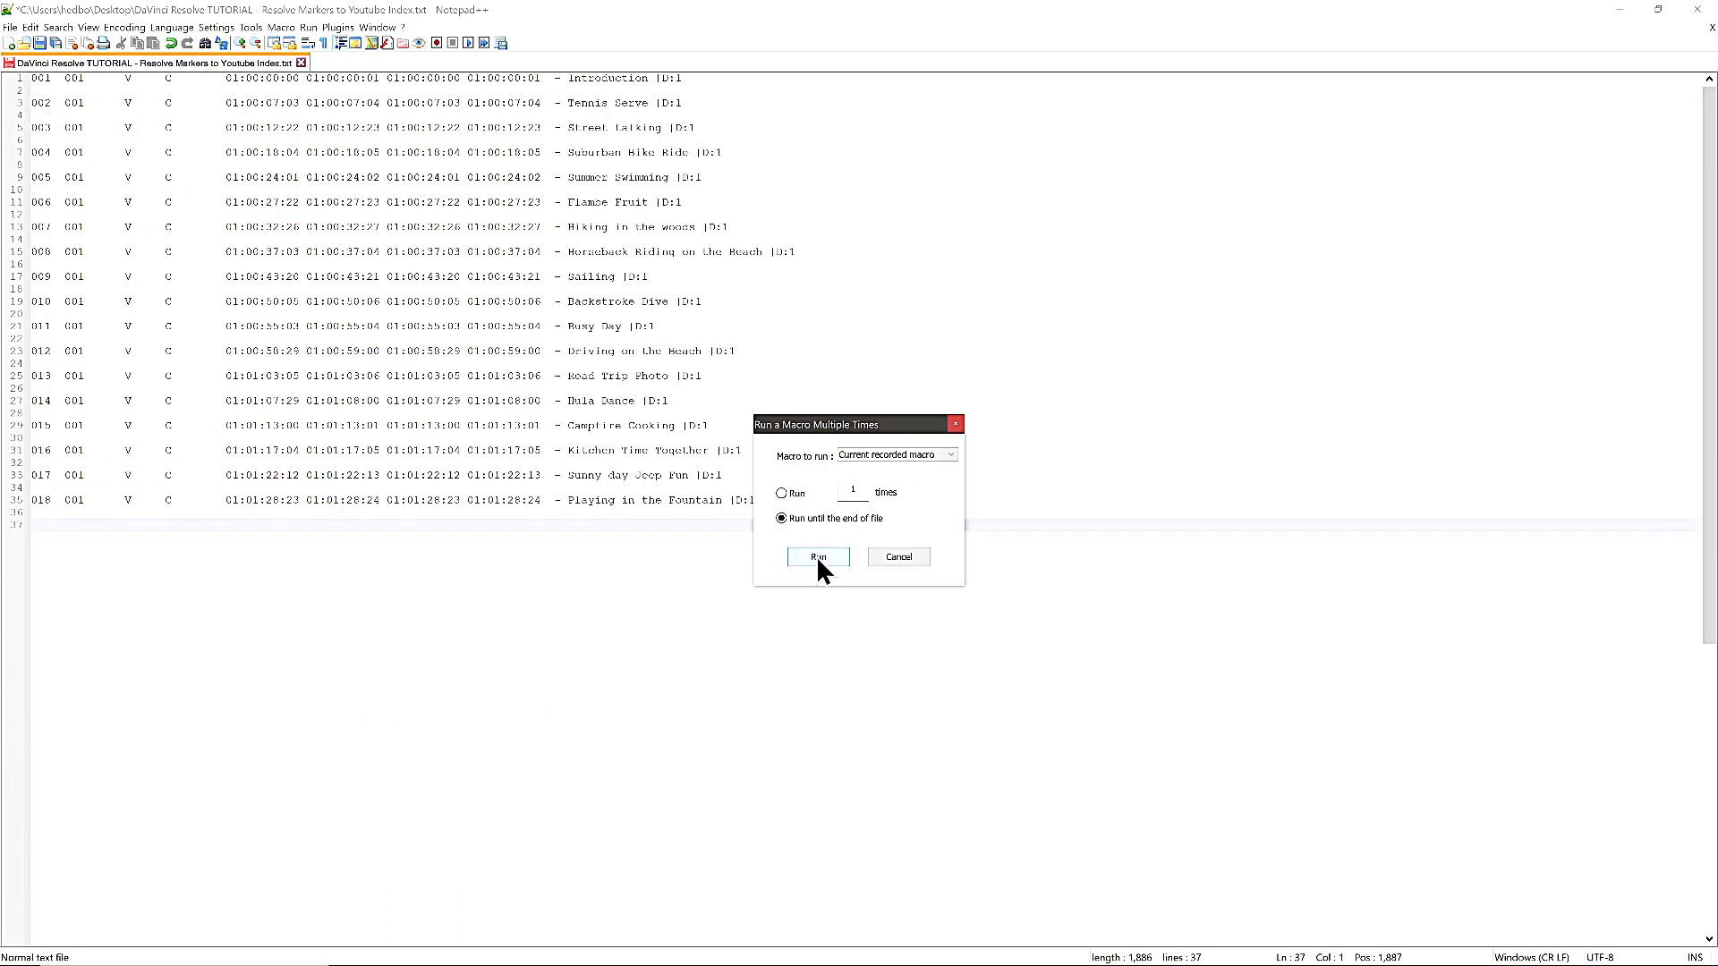
{"action": "left_click", "coordinate": [911, 555]}
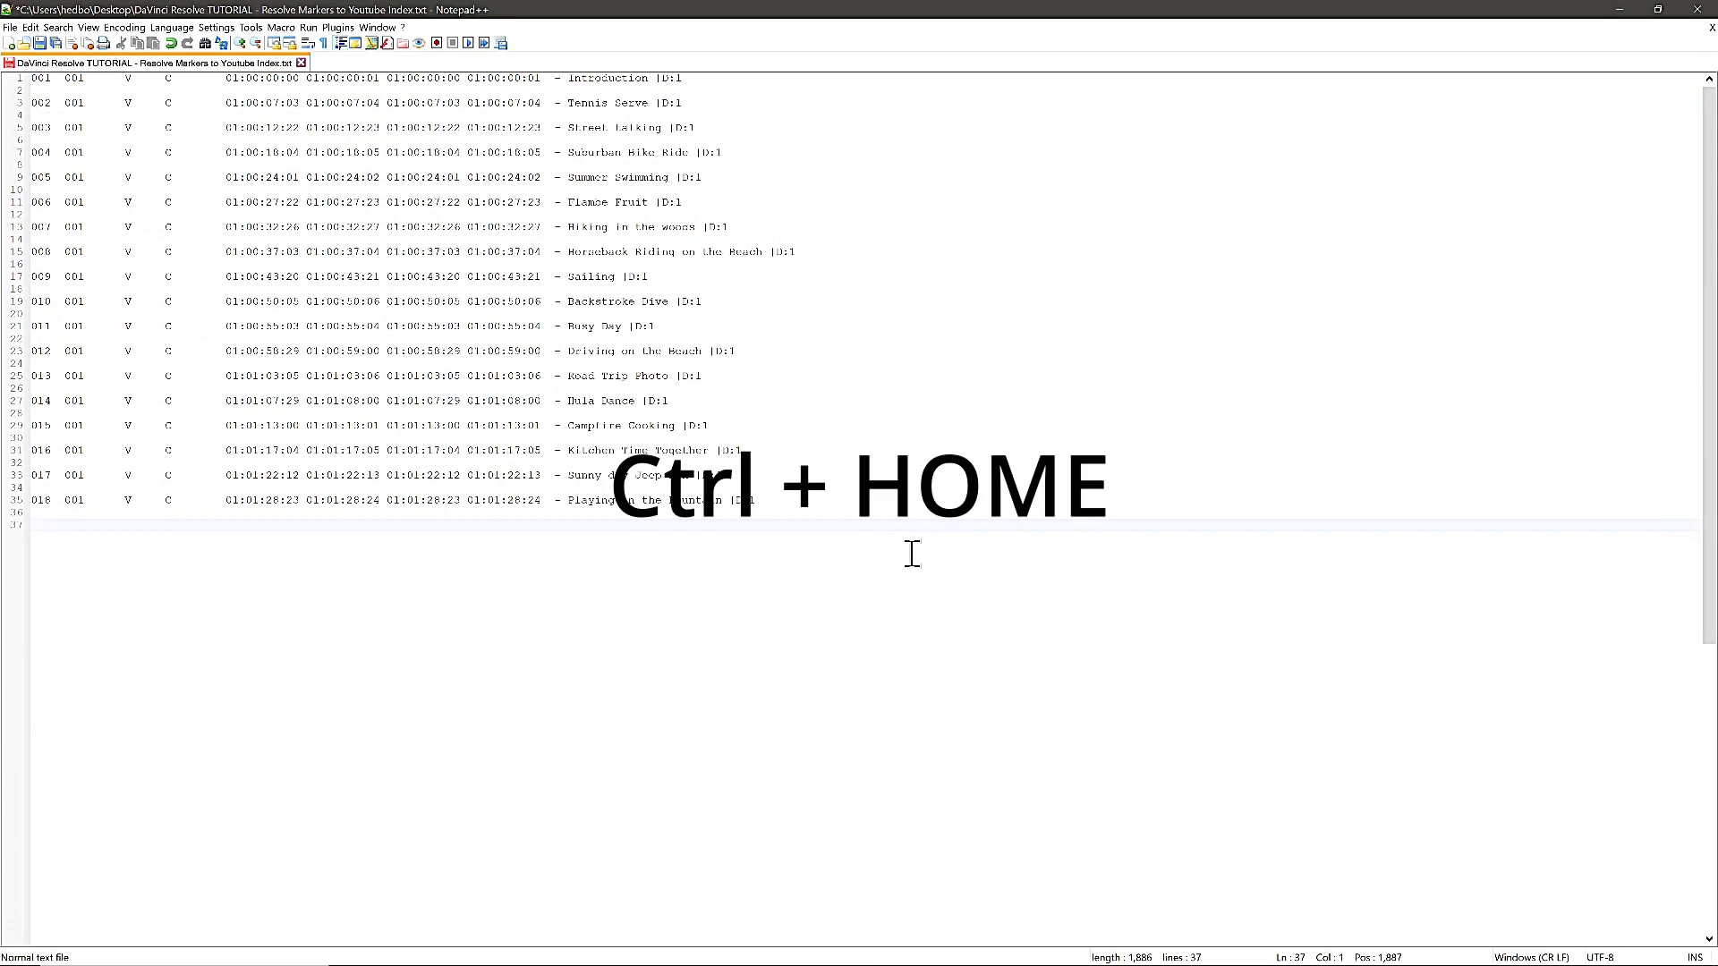
Record a macro from the file's beginning that moves down one line and deletes the blank line there.
{"action": "key", "text": "ctrl+Home"}
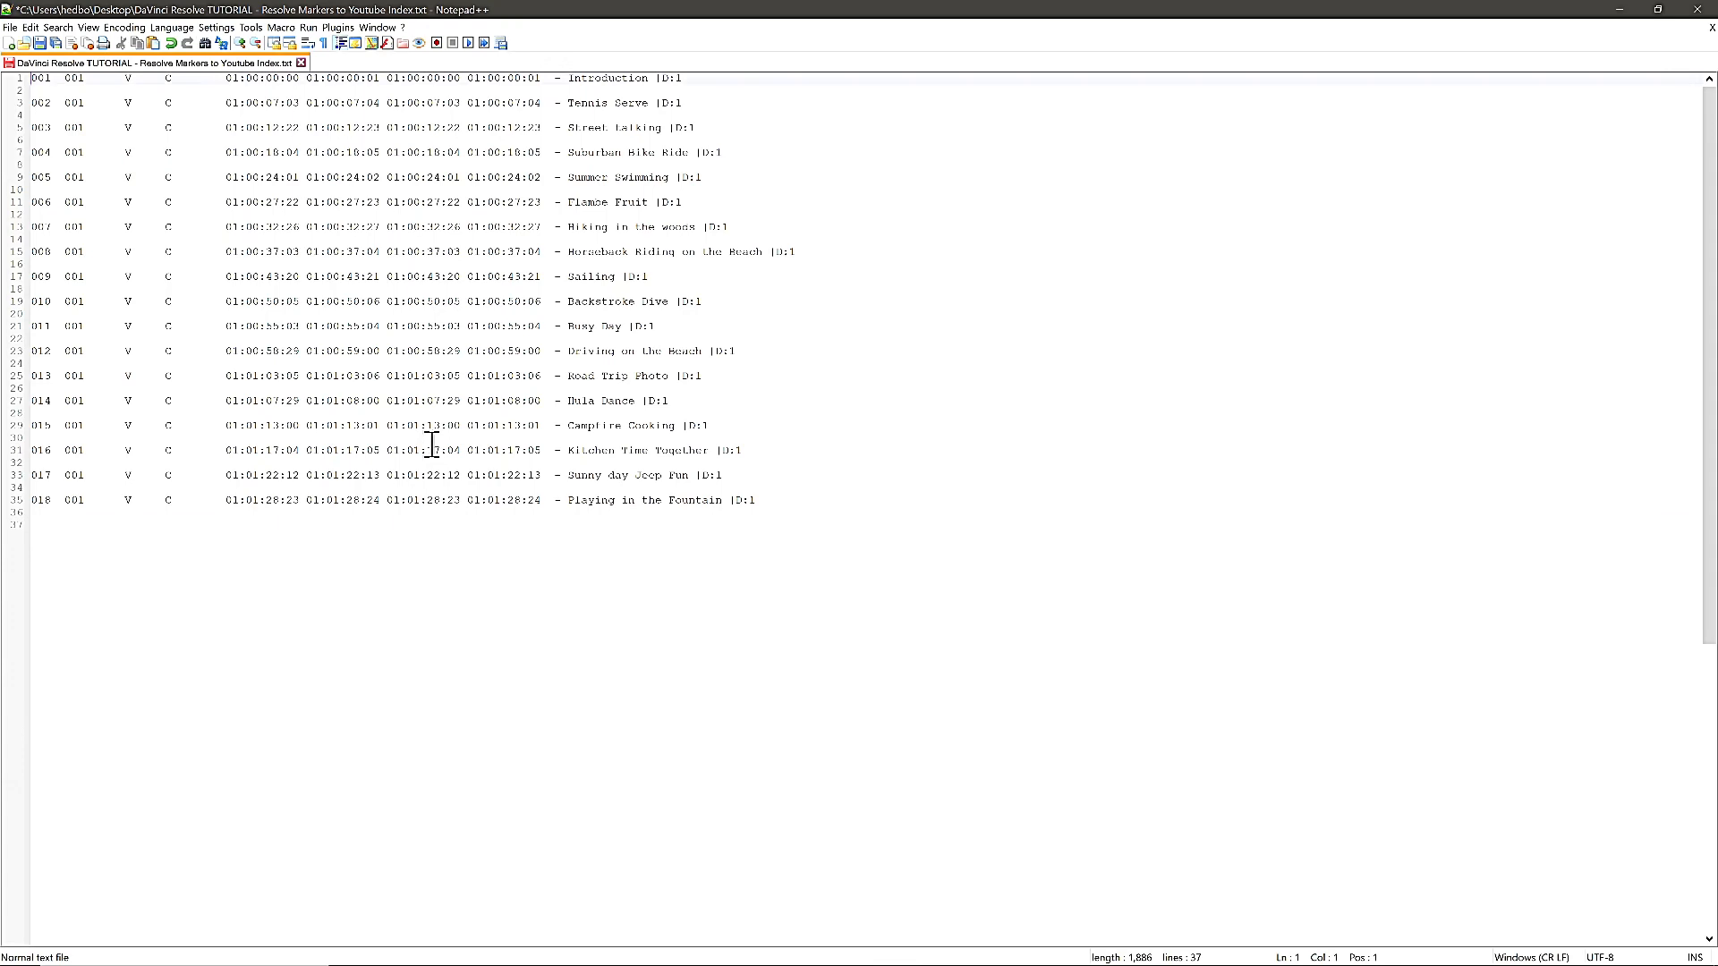
{"action": "left_click", "coordinate": [291, 26]}
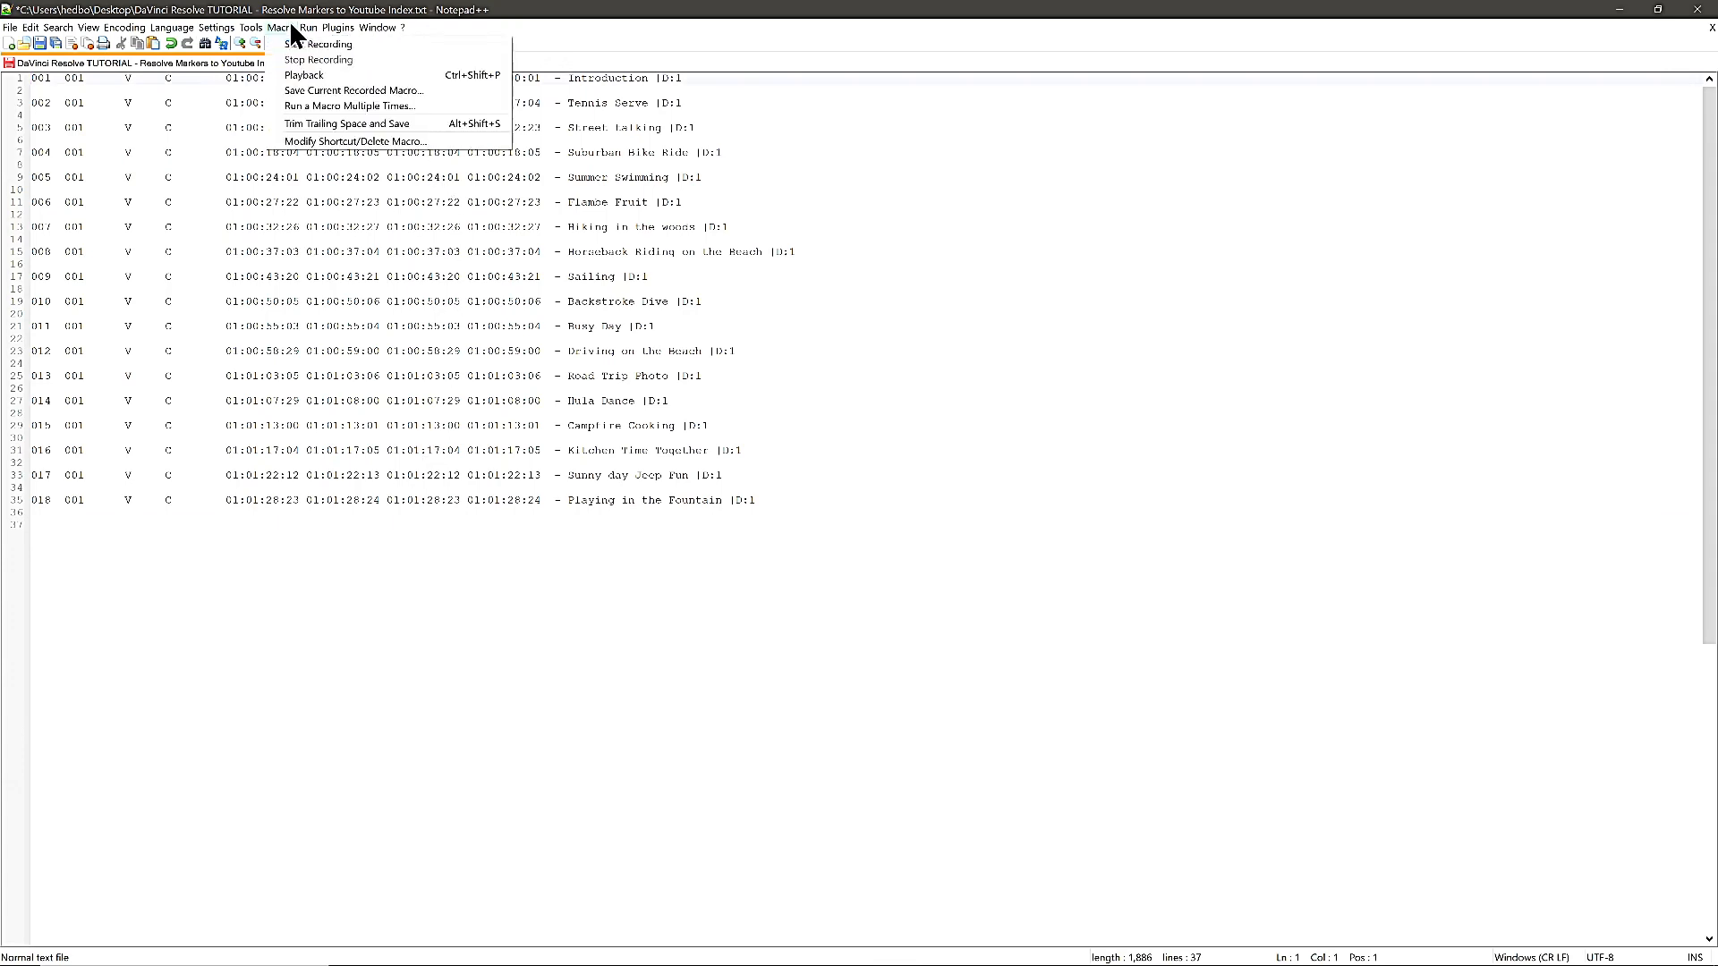
{"action": "left_click", "coordinate": [294, 43]}
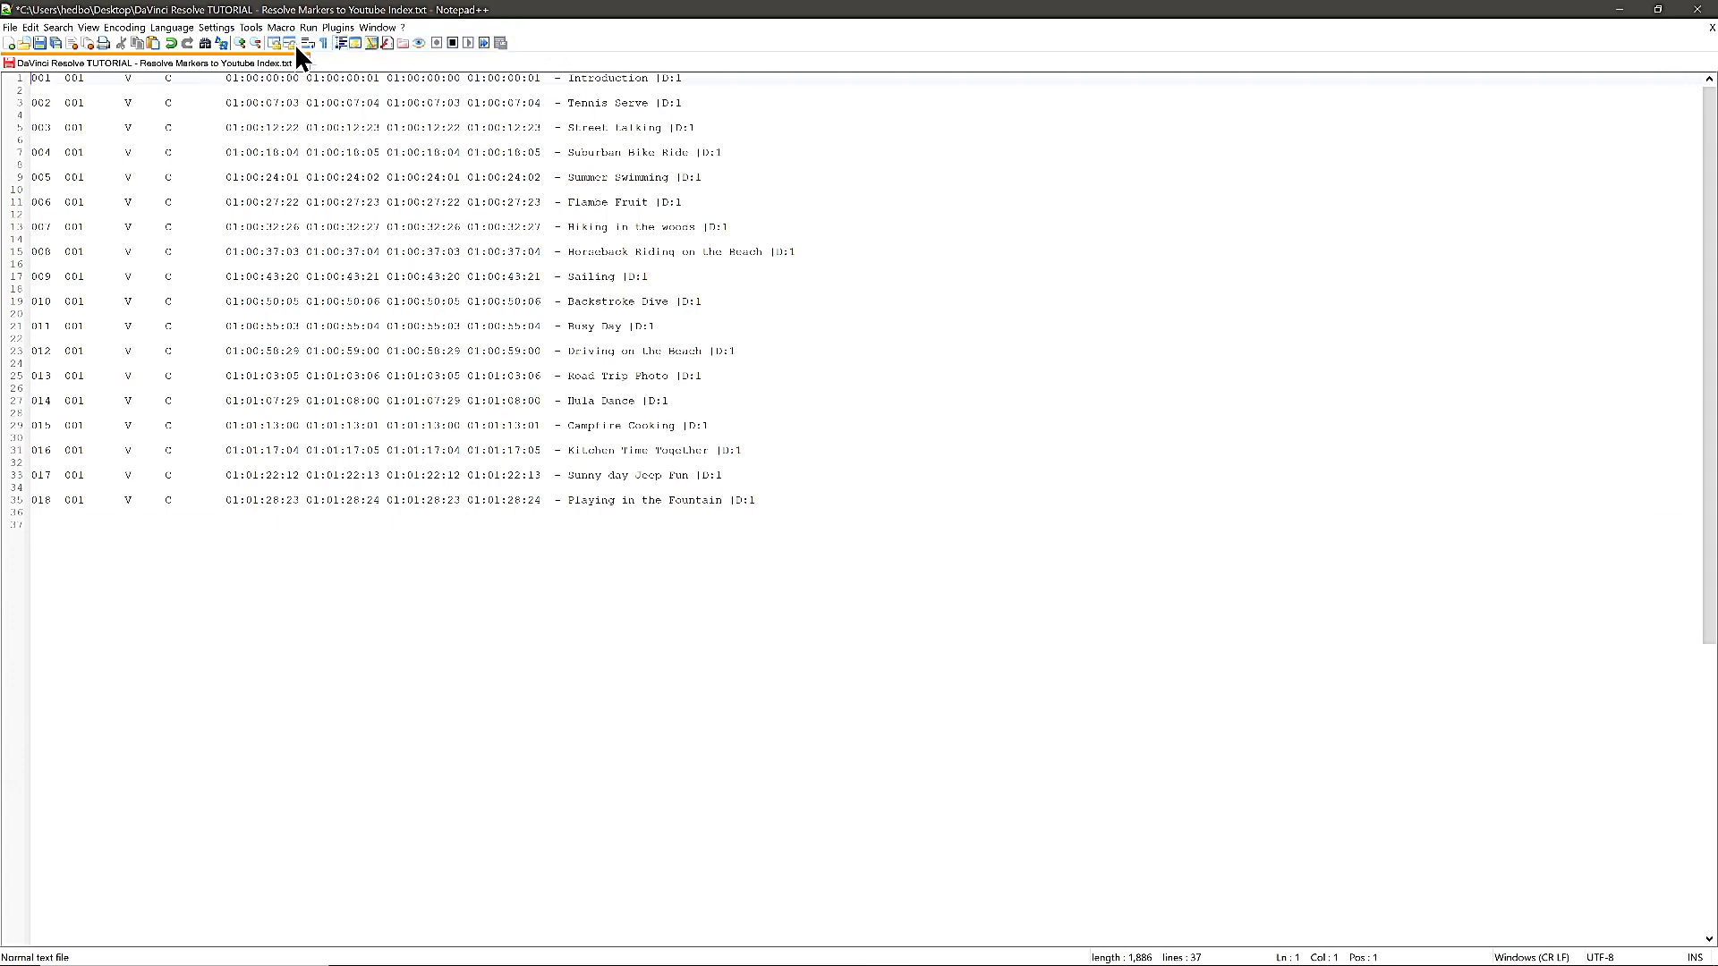
{"action": "key", "text": "Down"}
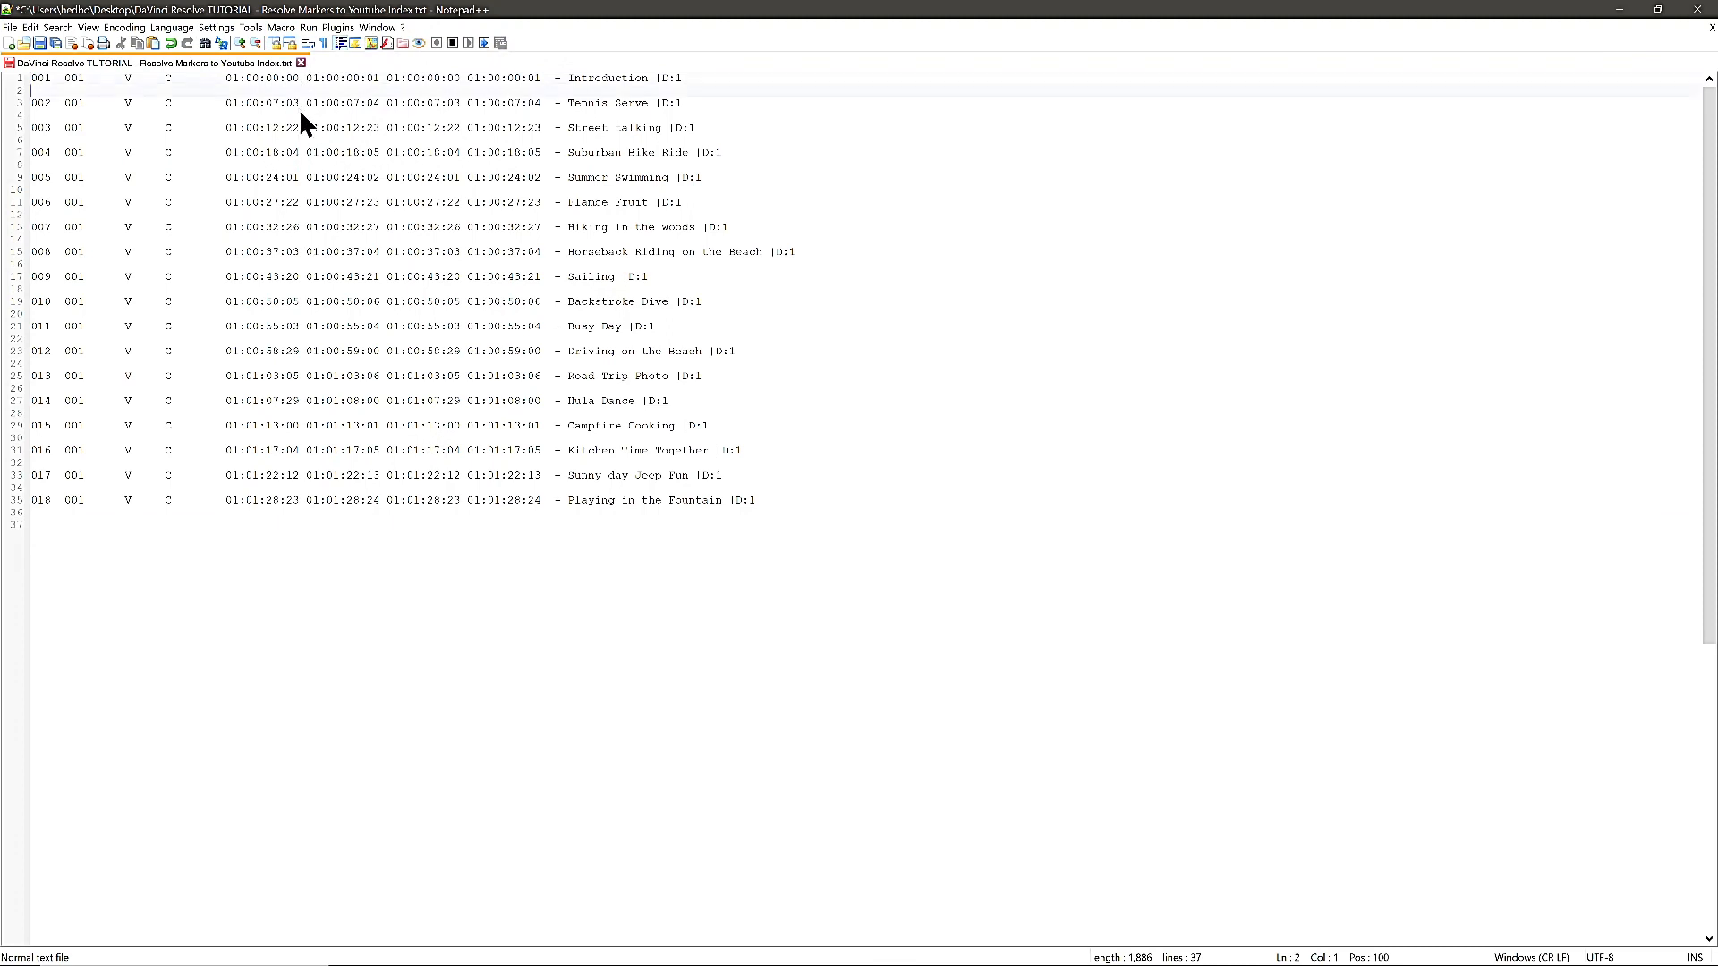
{"action": "key", "text": "Delete"}
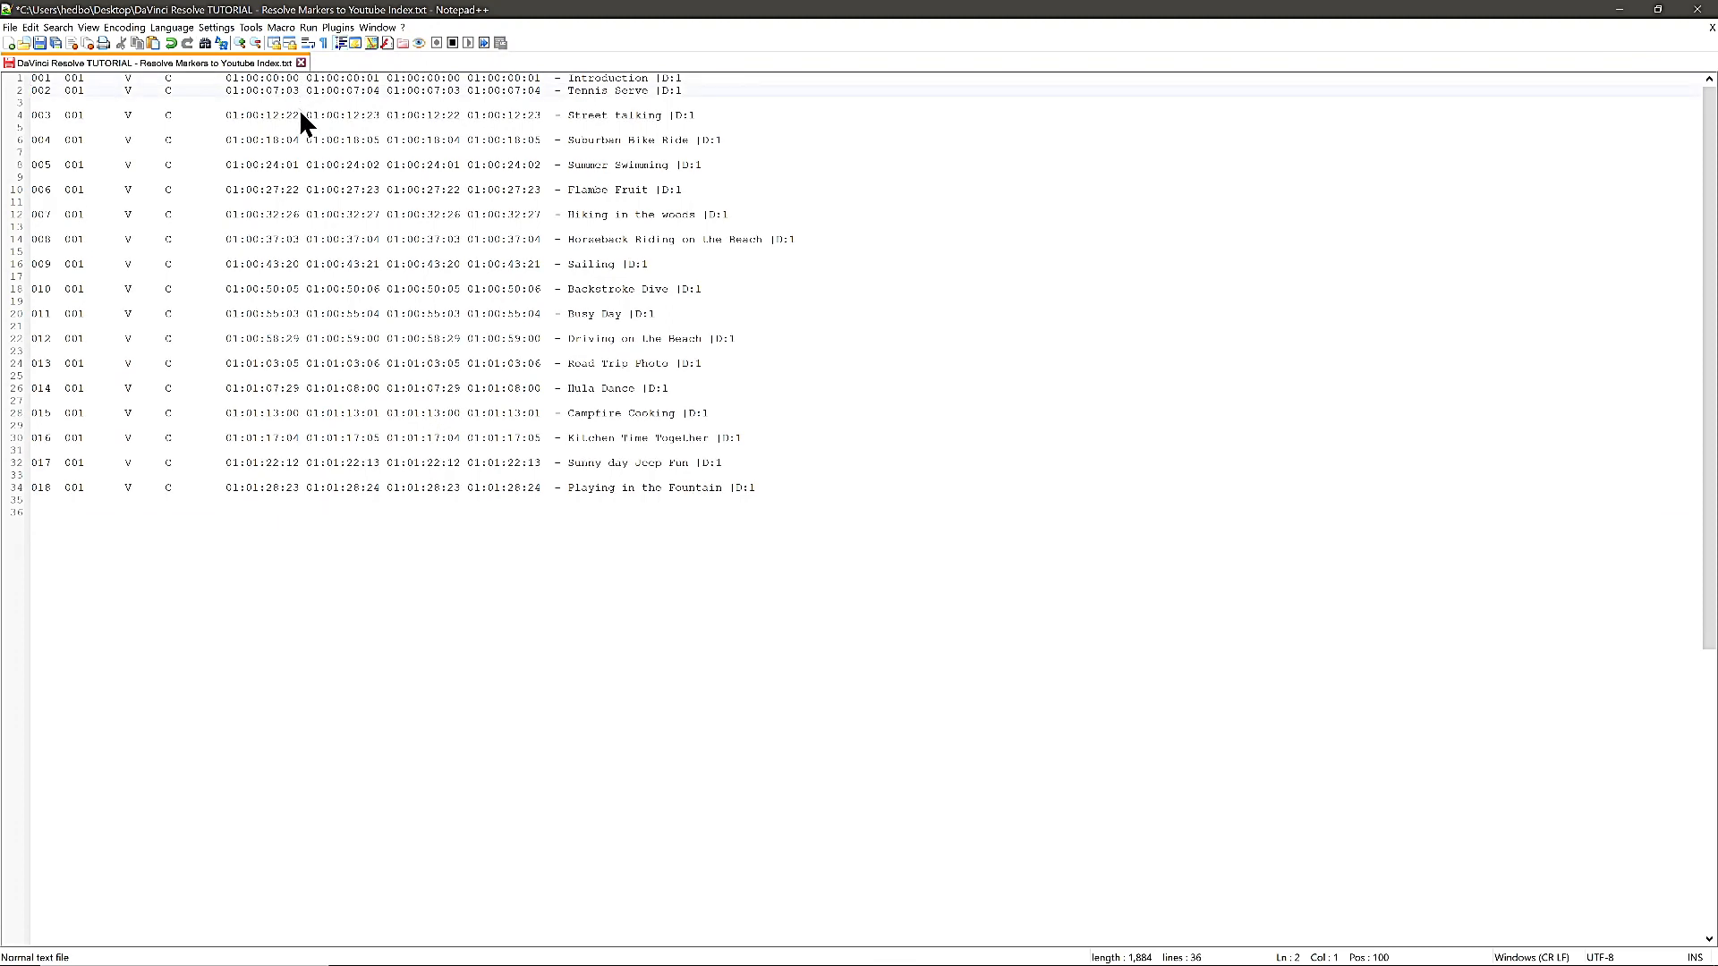
{"action": "left_click", "coordinate": [282, 25]}
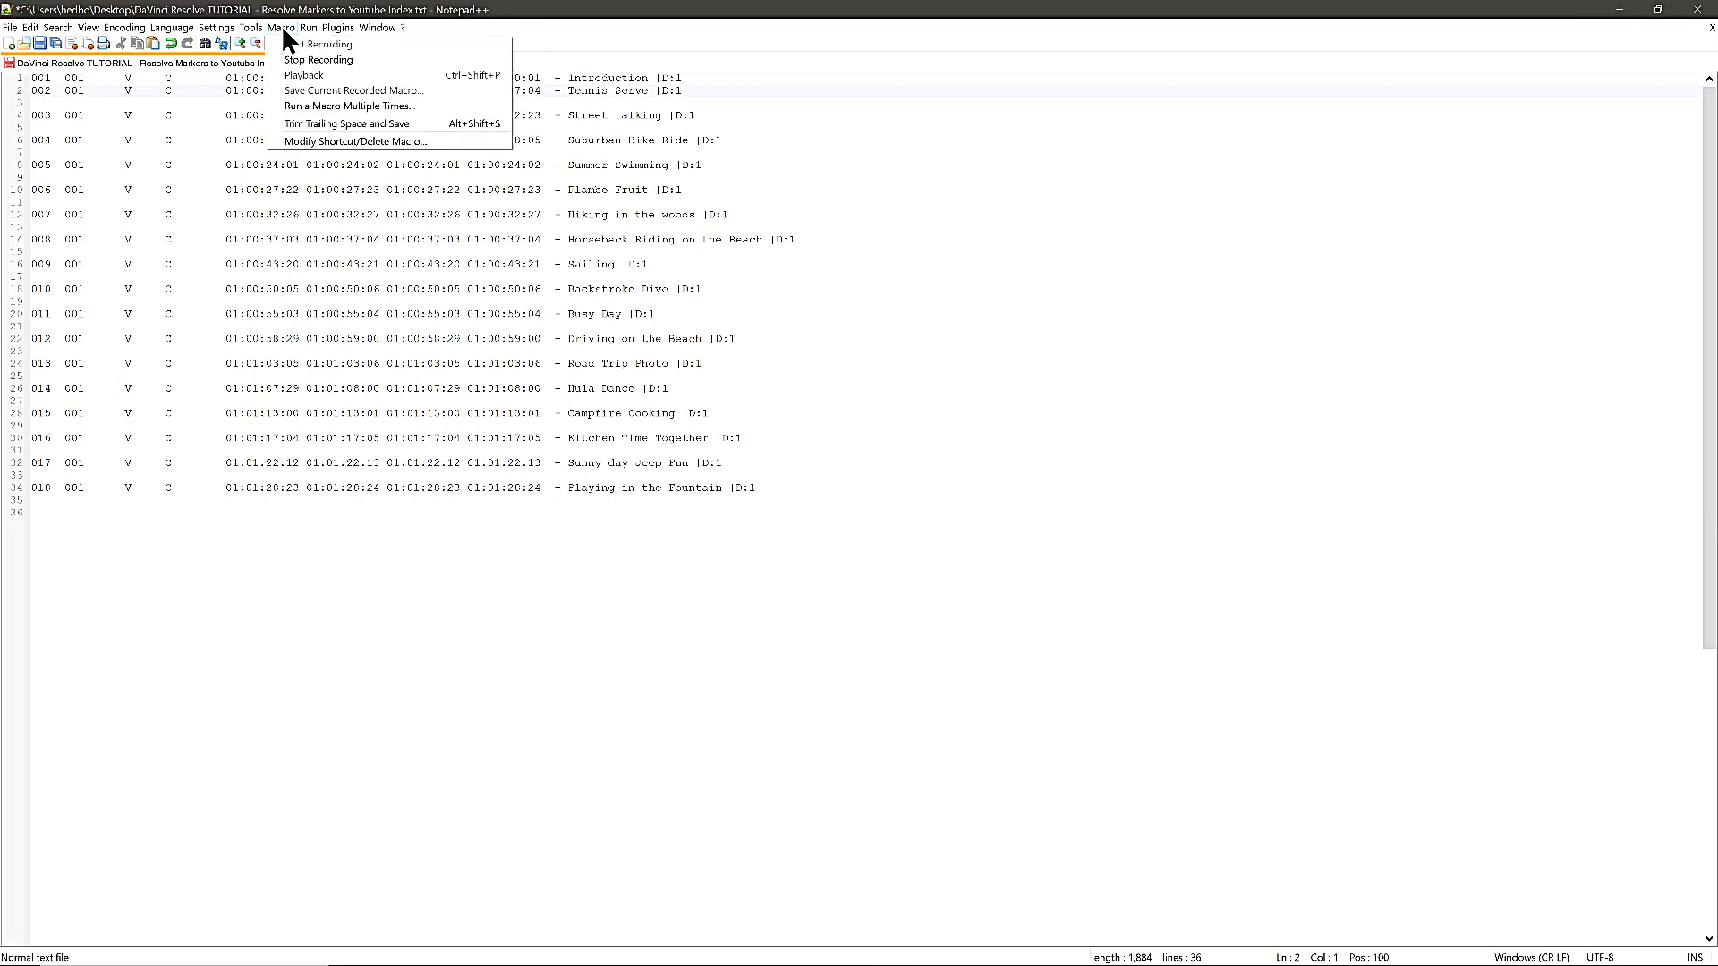
{"action": "left_click", "coordinate": [287, 57]}
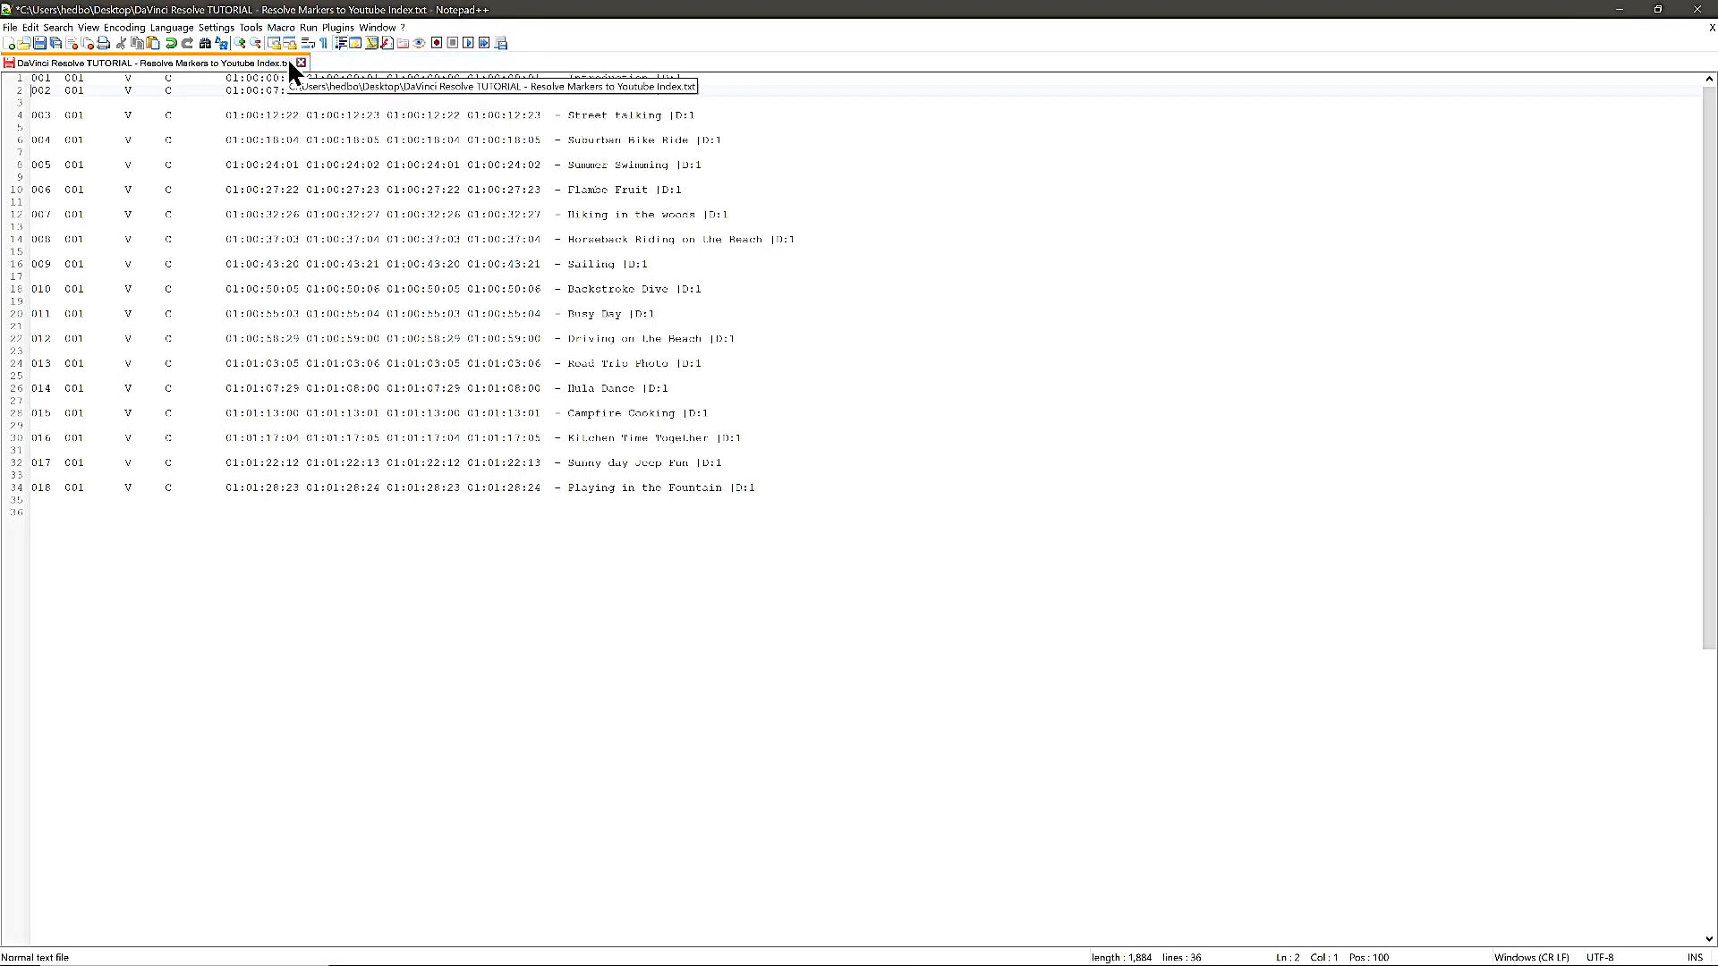
Run the blank-line-deleting macro until the end of the file.
{"action": "left_click", "coordinate": [288, 25]}
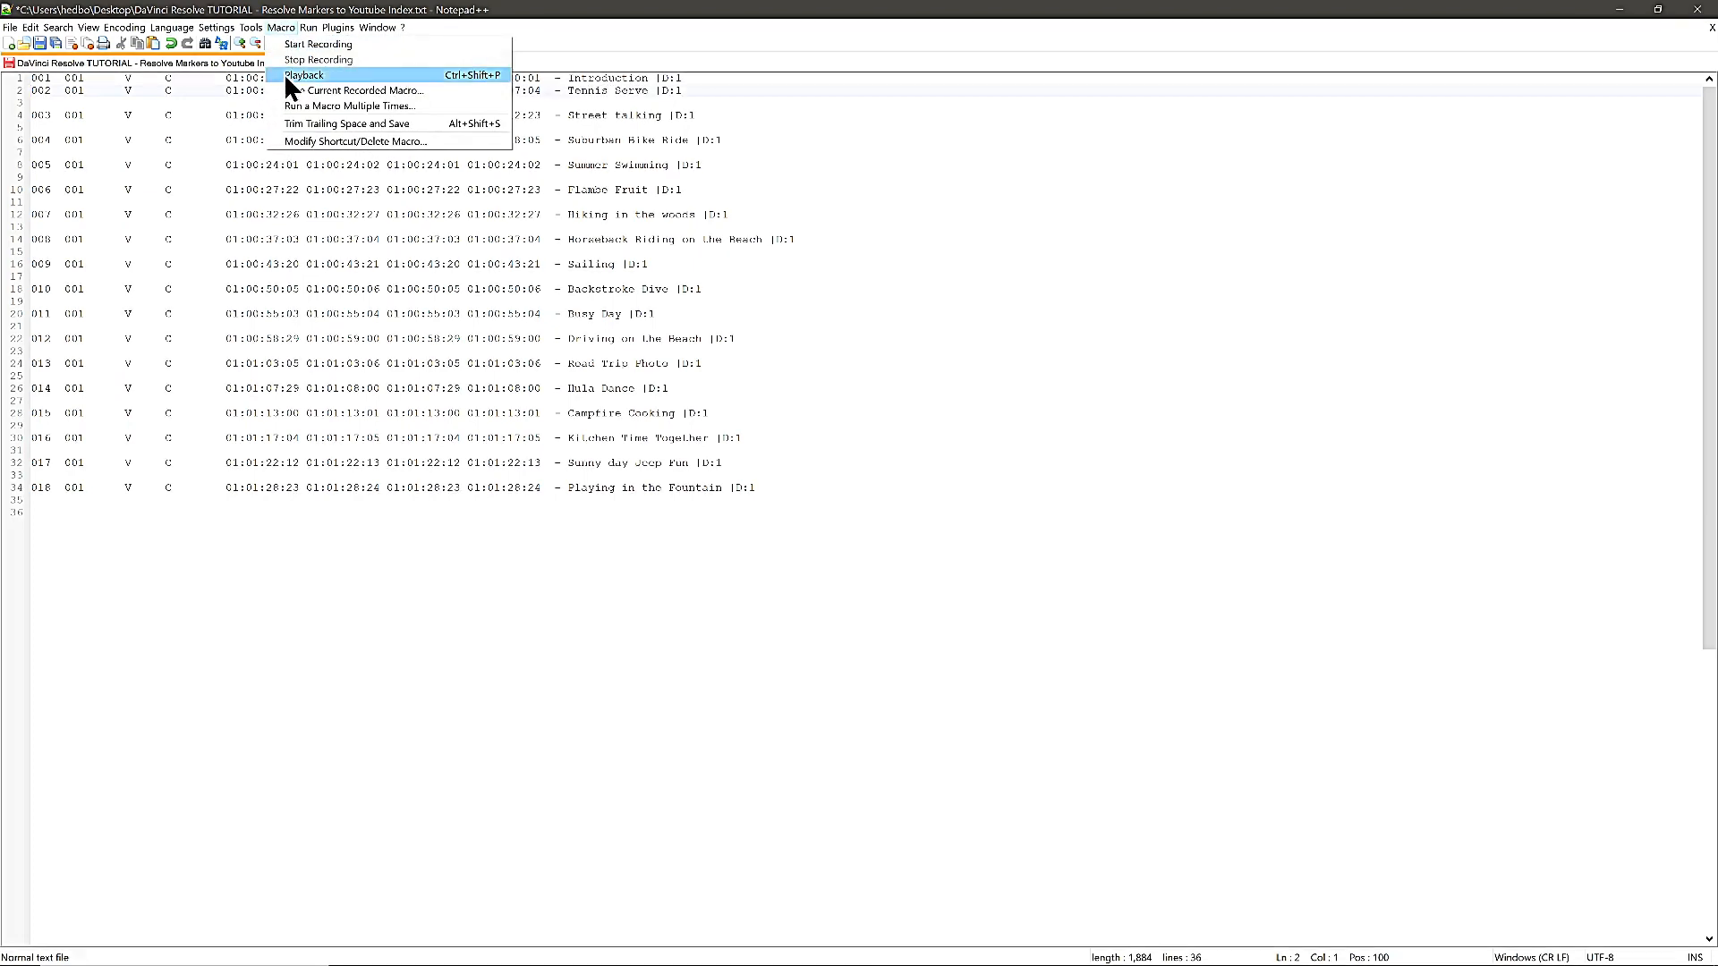
{"action": "left_click", "coordinate": [325, 101]}
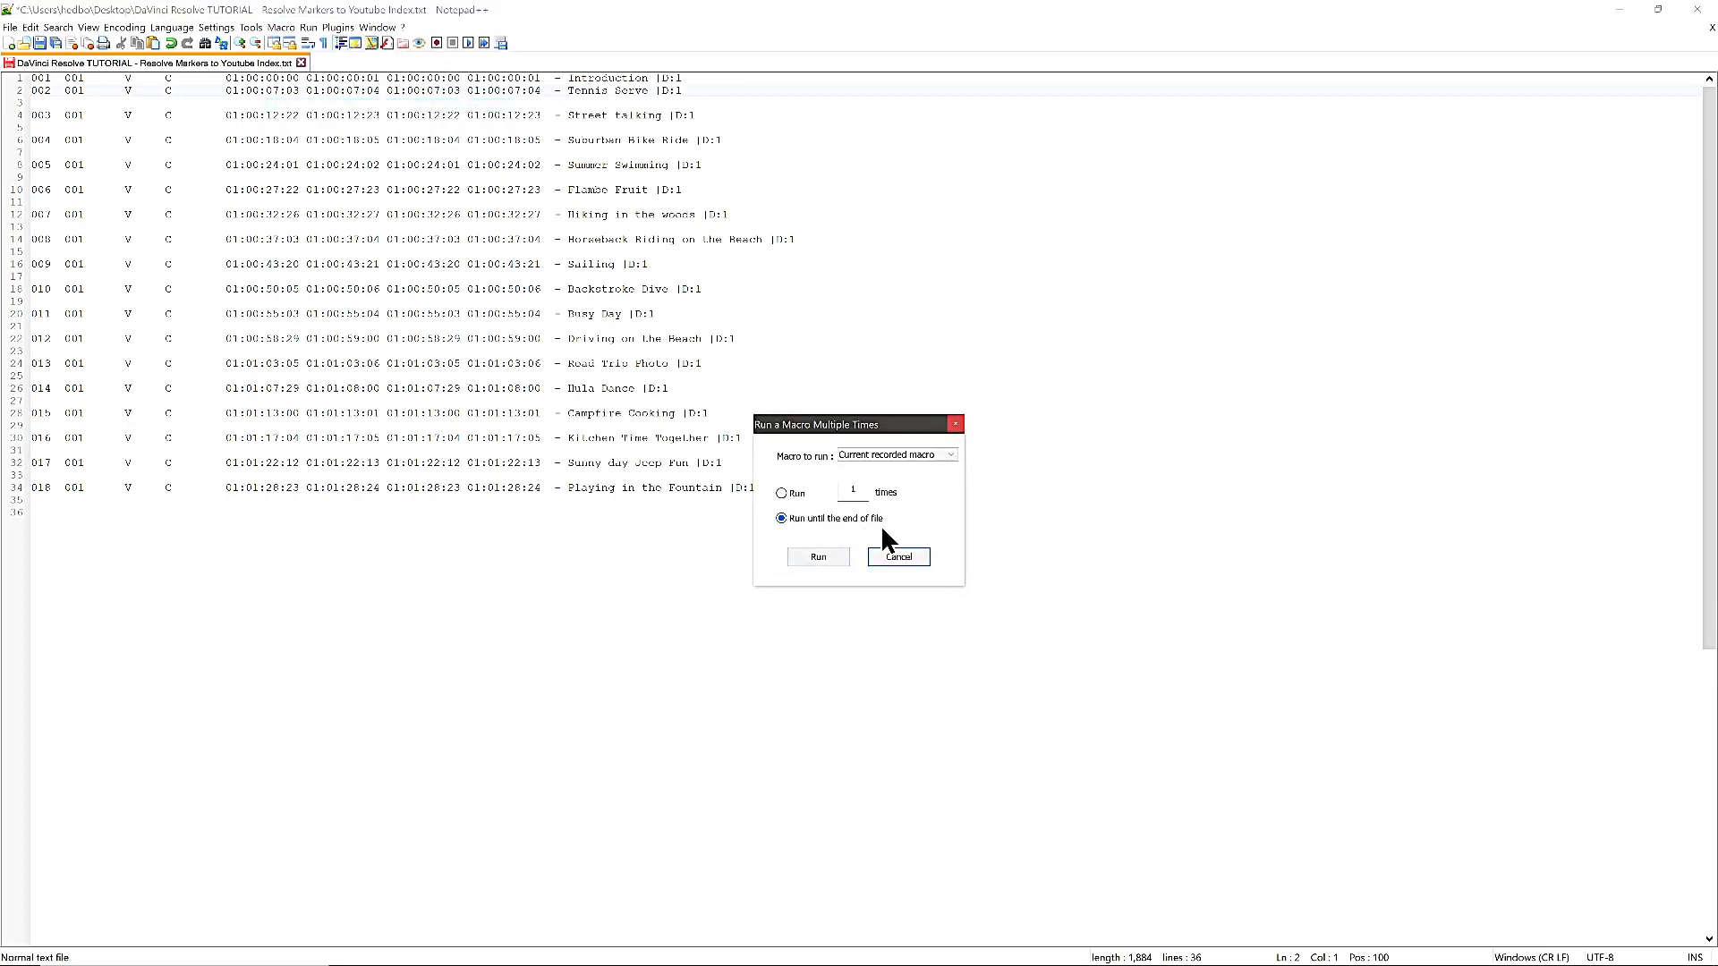
{"action": "left_click", "coordinate": [817, 559]}
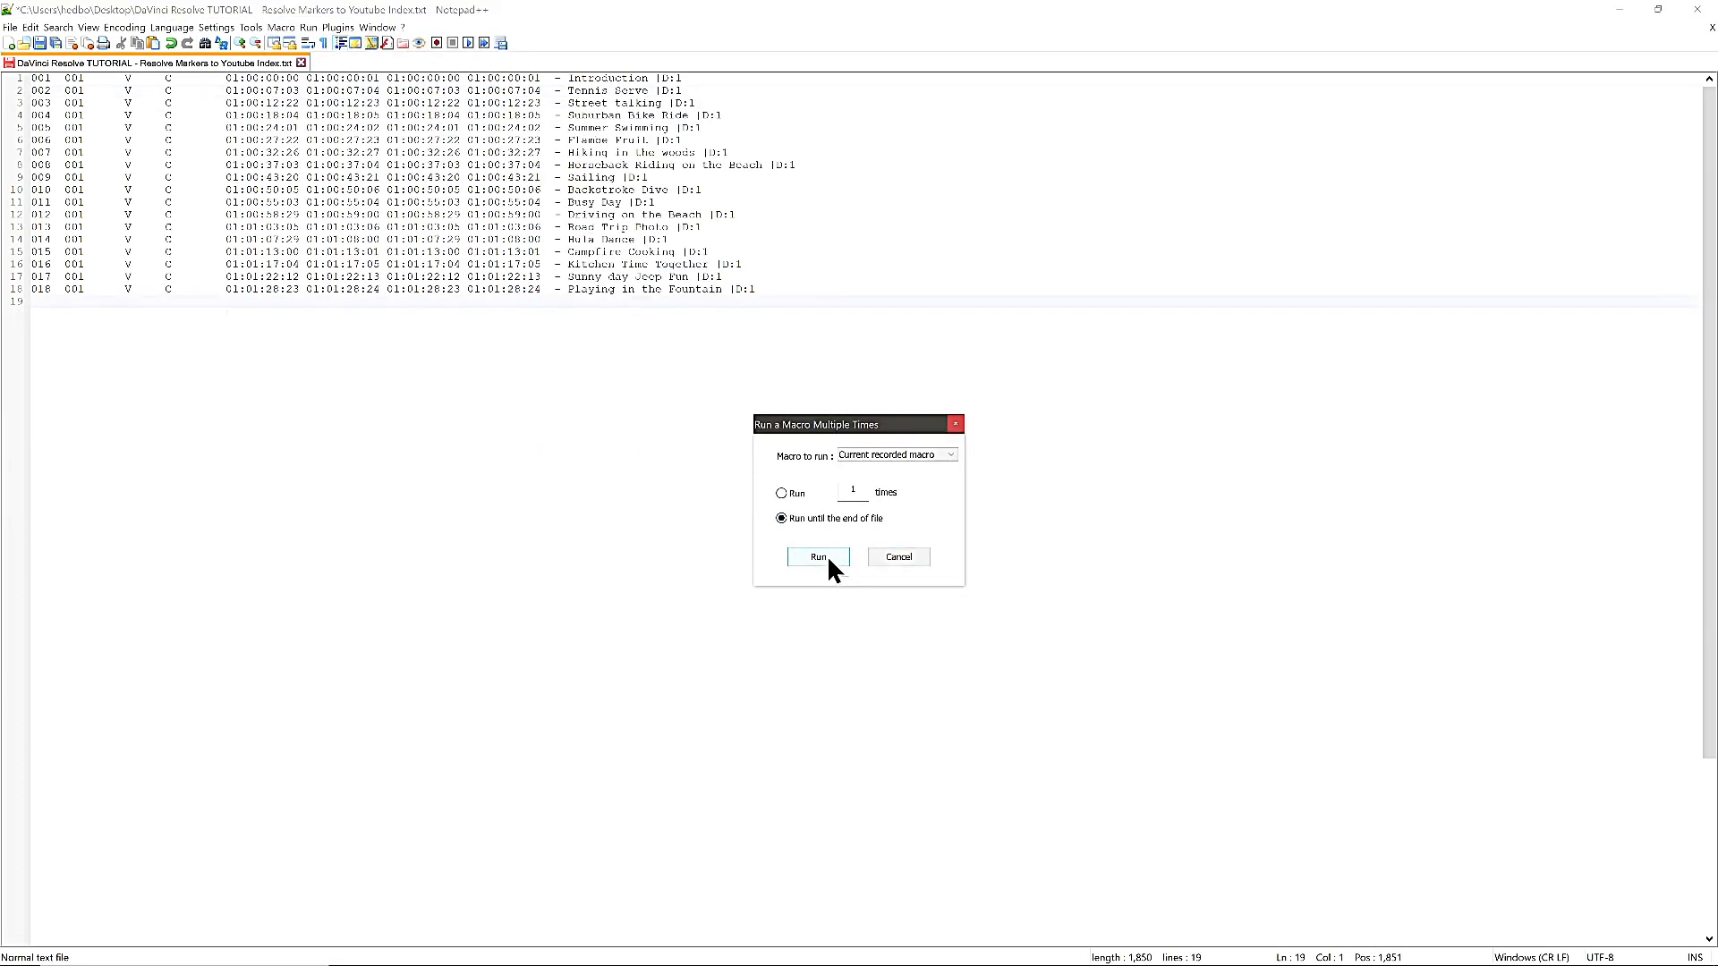
{"action": "left_click", "coordinate": [917, 554]}
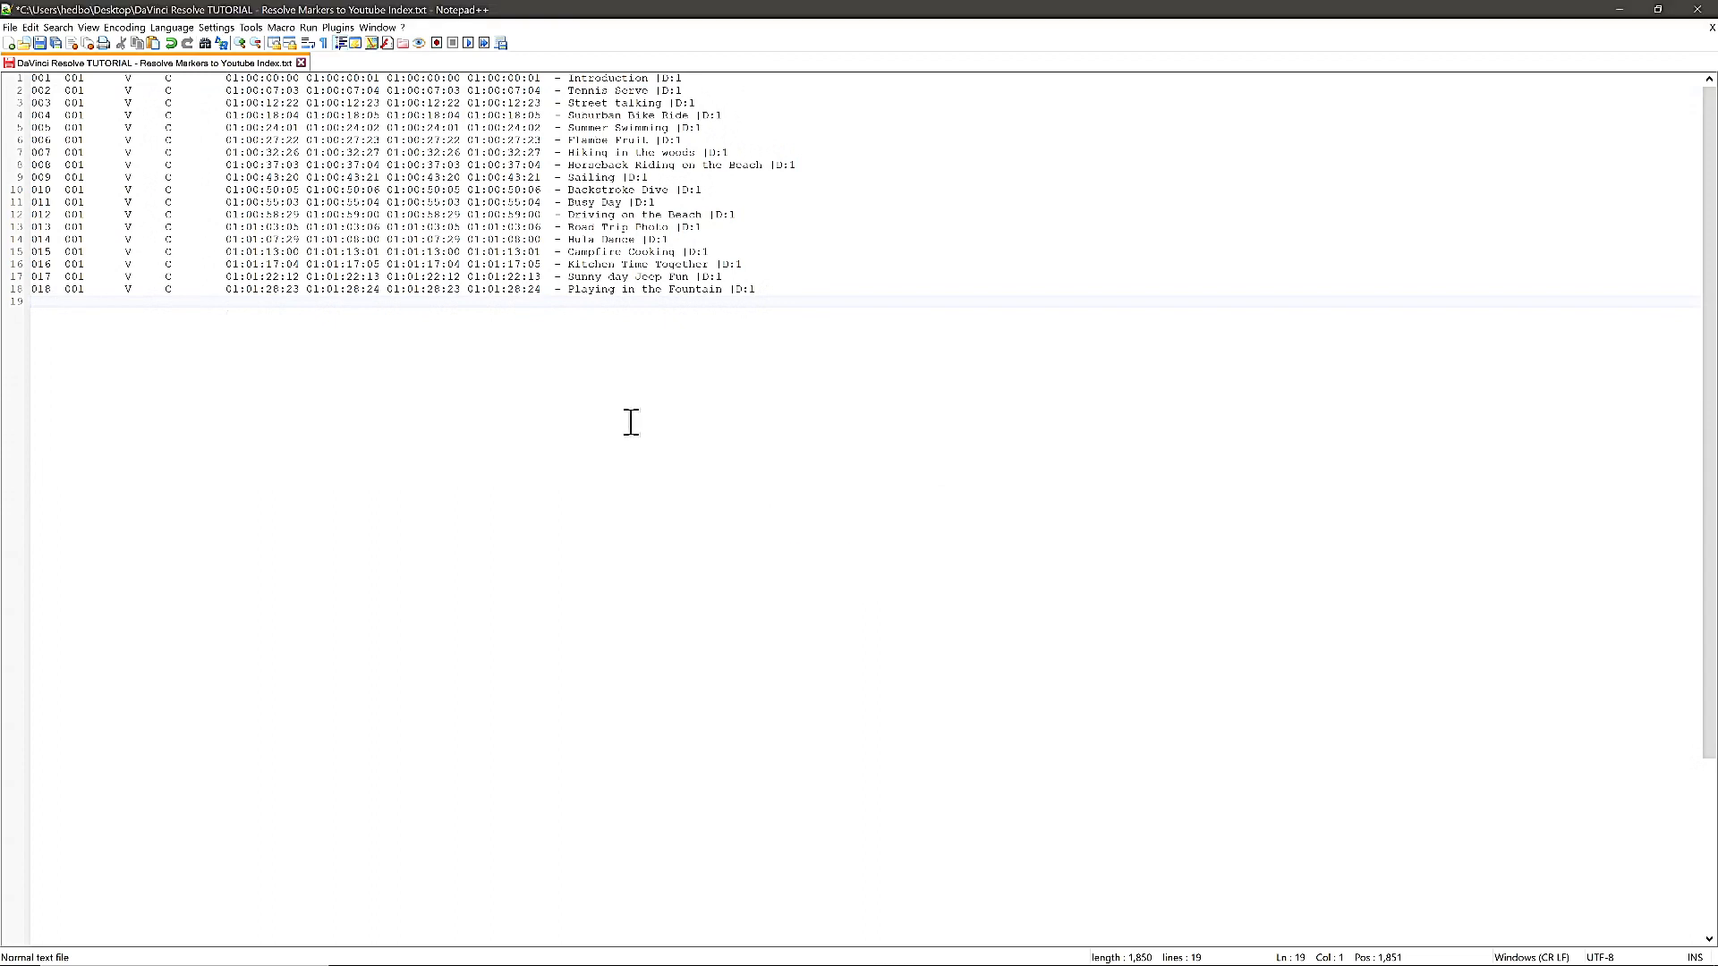
Replace every " |D:1" at the line ends with nothing throughout the document.
{"action": "key", "text": "ctrl+Home"}
{"action": "key", "text": "End"}
{"action": "key", "text": "shift+Left"}
{"action": "key", "text": "shift+Left"}
{"action": "key", "text": "shift+Left"}
{"action": "key", "text": "shift+Left"}
{"action": "key", "text": "shift+Left"}
{"action": "key", "text": "ctrl+f"}
{"action": "key", "text": "ctrl+c"}
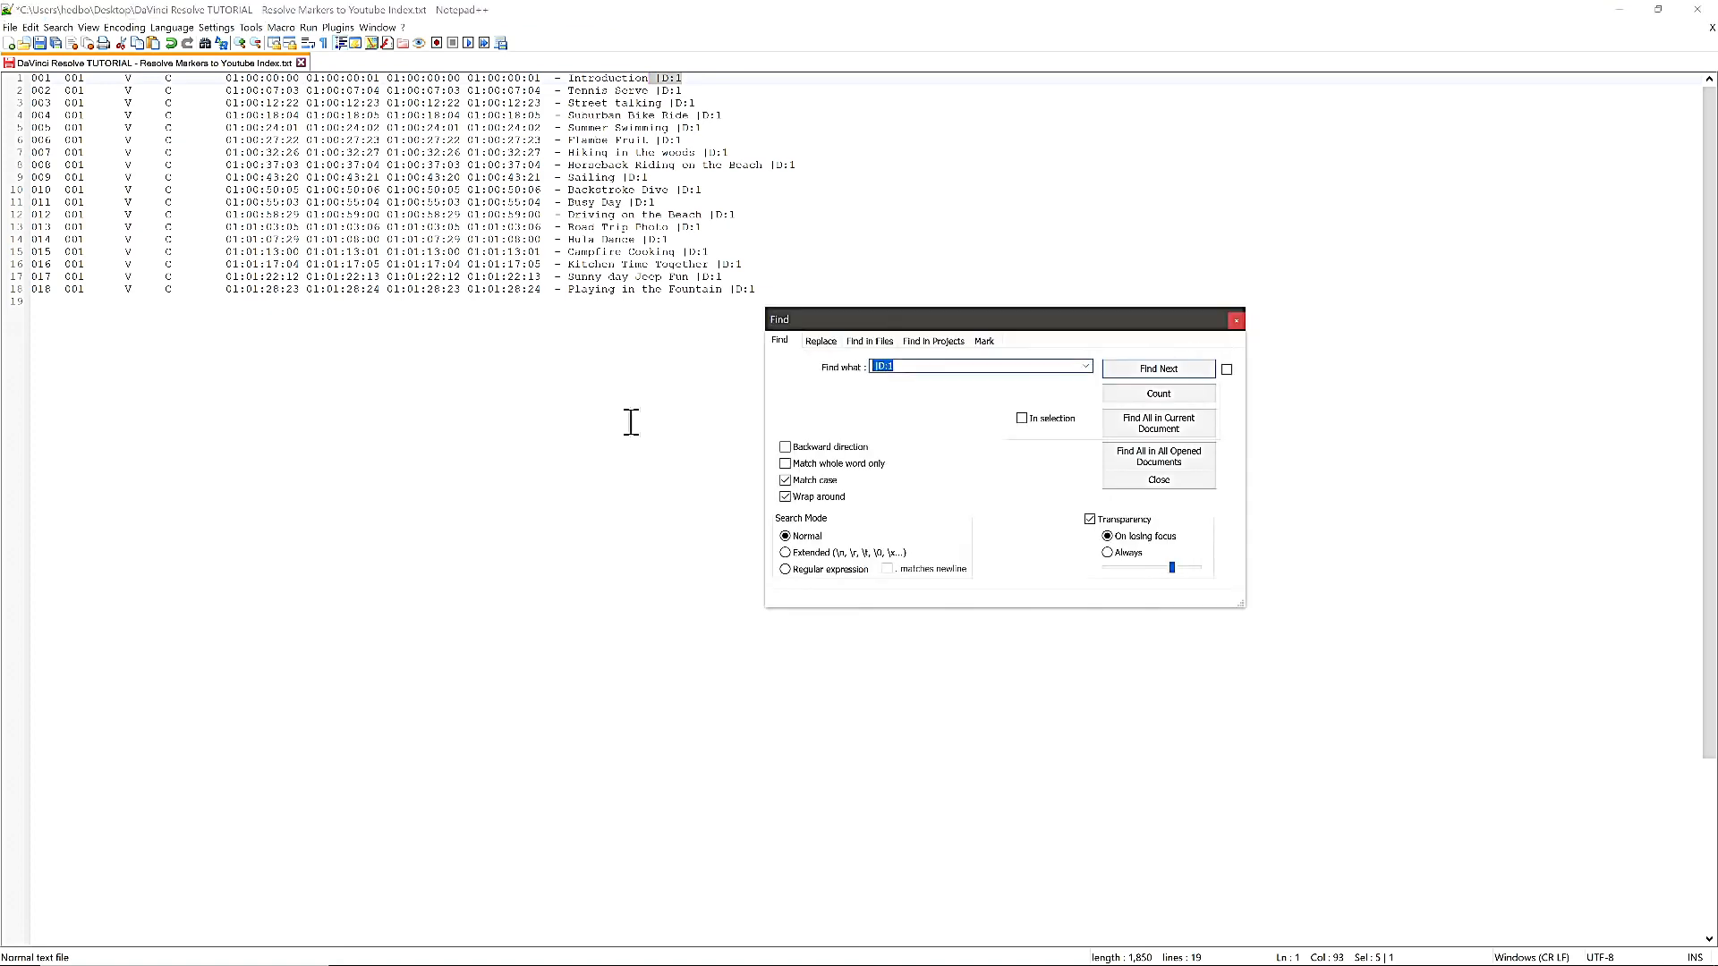
{"action": "left_click", "coordinate": [819, 341]}
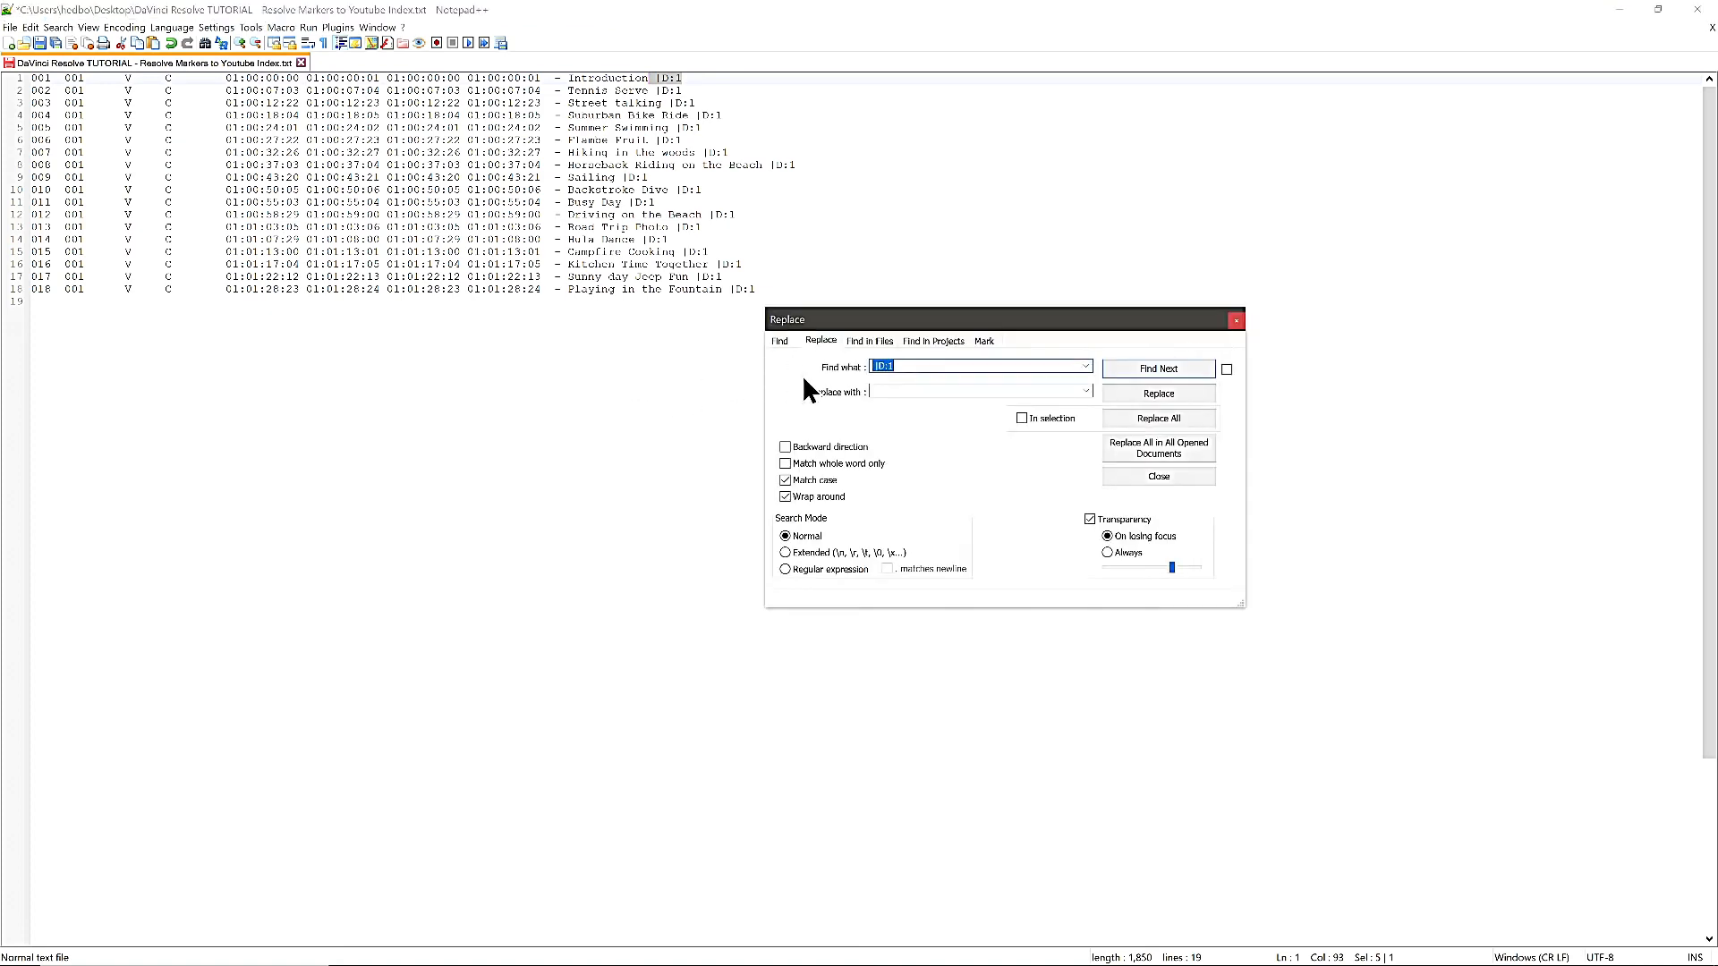
{"action": "key", "text": "BackSpace"}
{"action": "key", "text": "ctrl+v"}
{"action": "left_click", "coordinate": [1188, 413]}
{"action": "left_click", "coordinate": [1175, 476]}
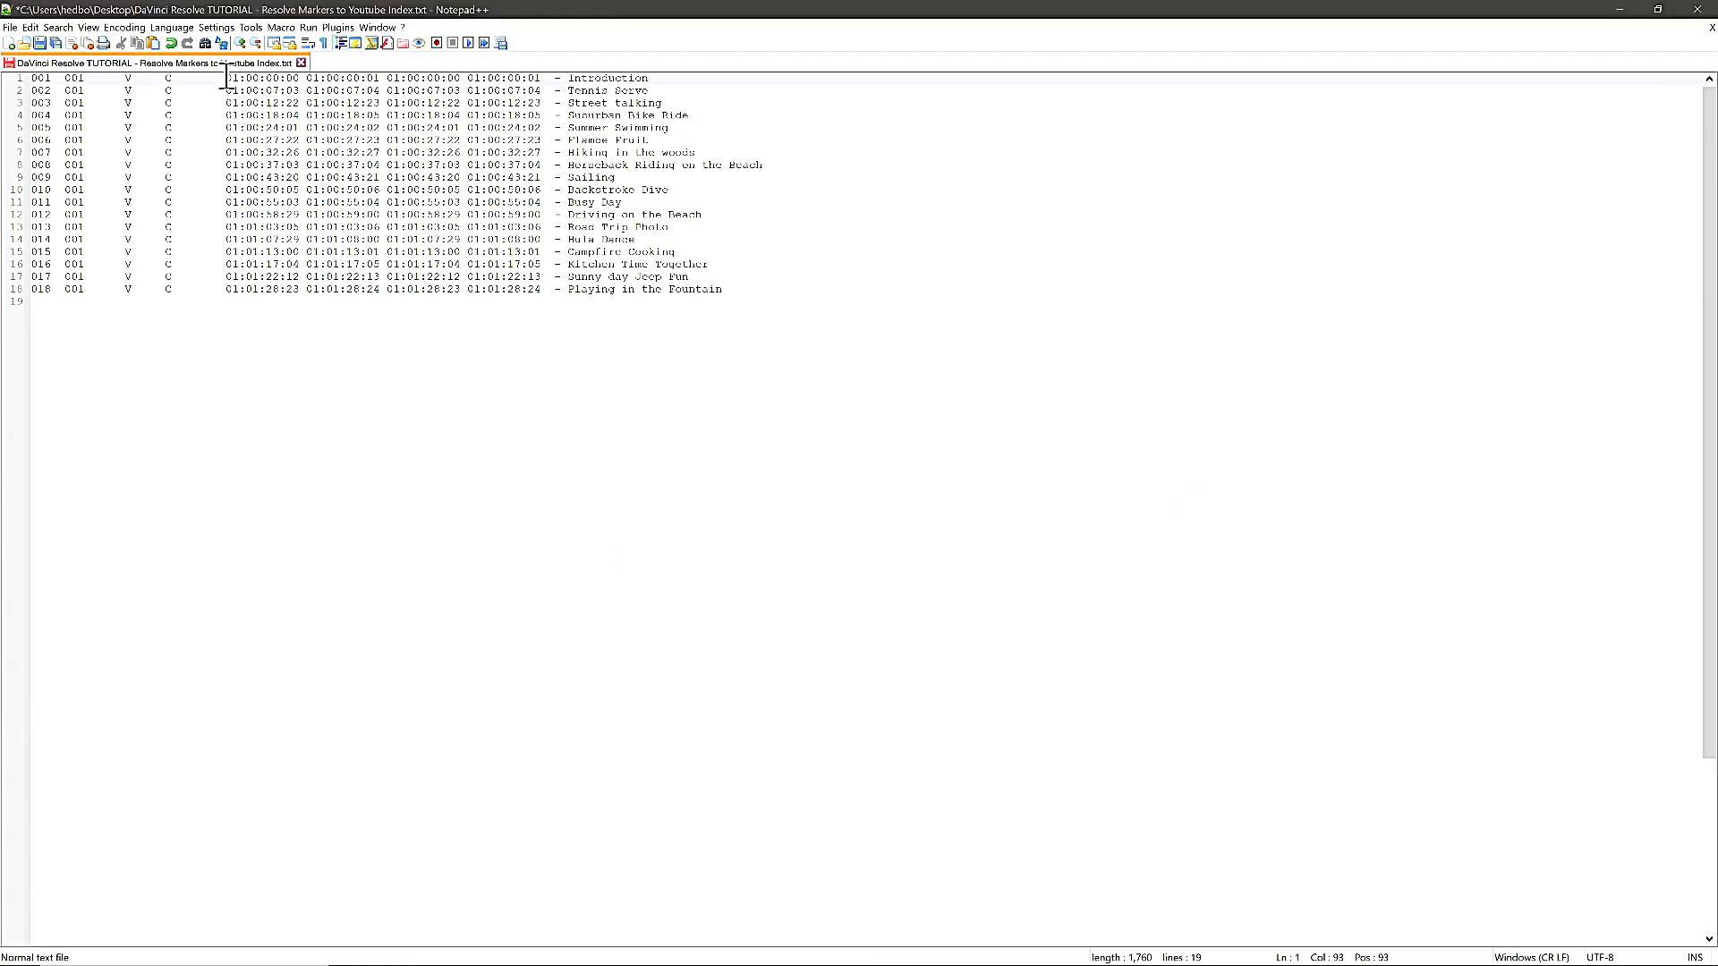
Delete the column blocks before and after the first timecode's minutes and seconds on all 18 lines, keeping the dashes and titles.
{"action": "left_click_drag", "start_coordinate": [226, 79], "coordinate": [543, 77]}
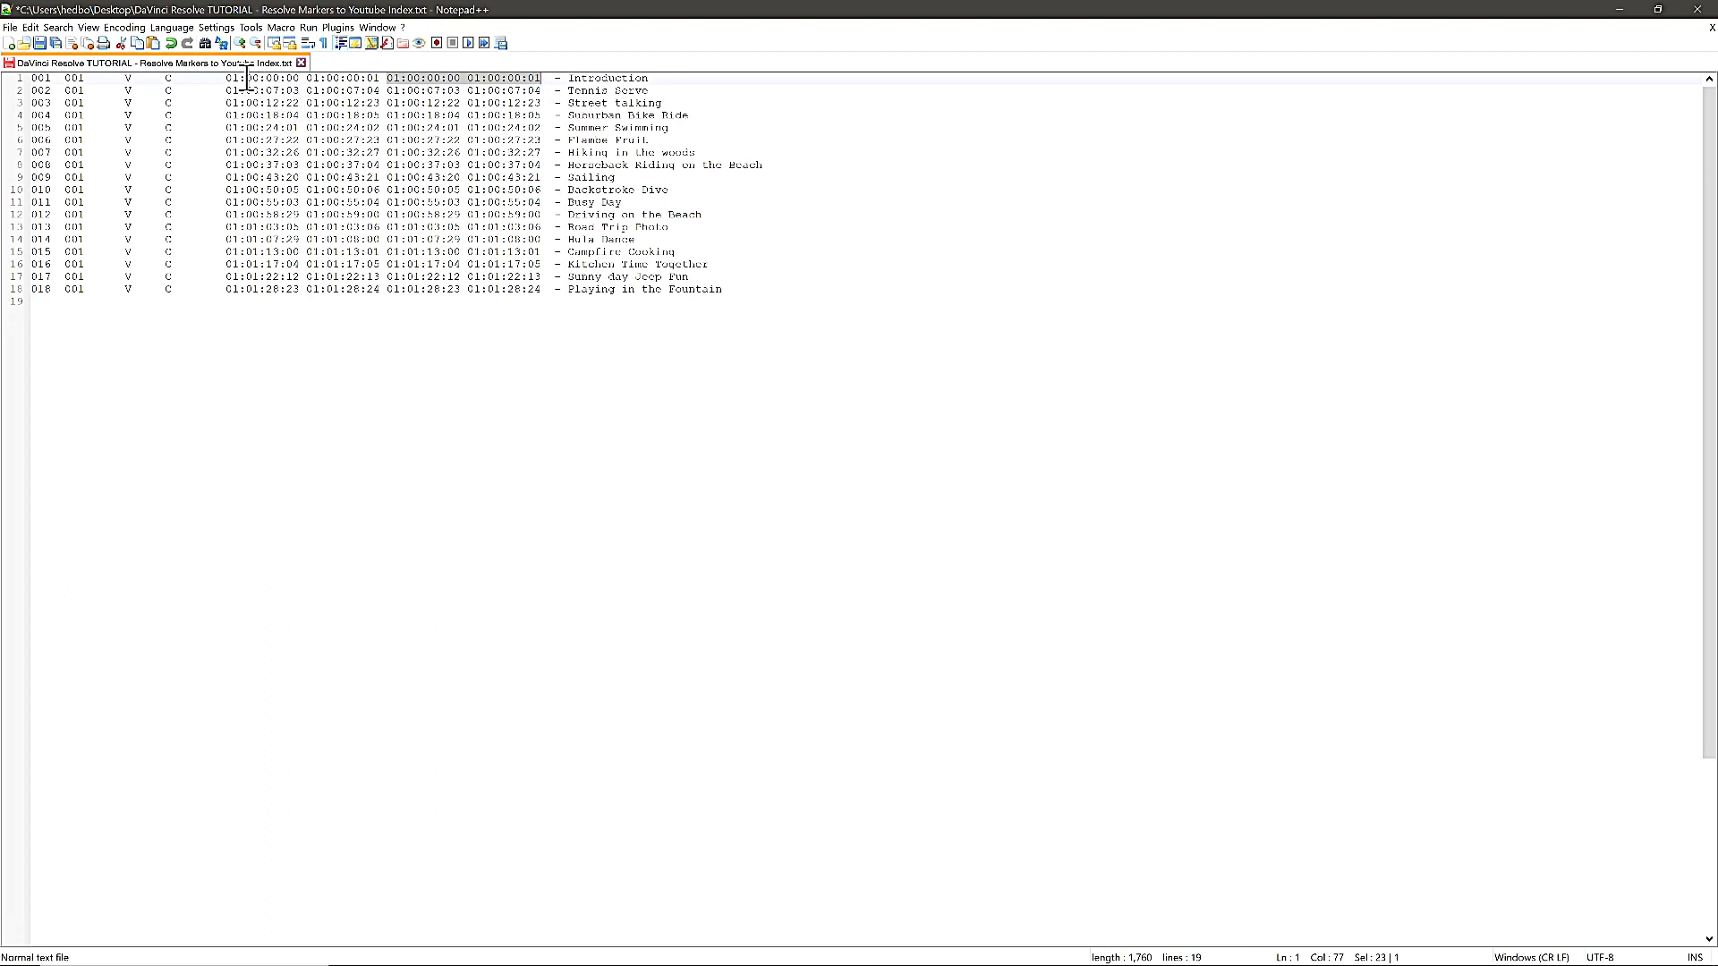
{"action": "left_click_drag", "start_coordinate": [227, 77], "coordinate": [290, 64]}
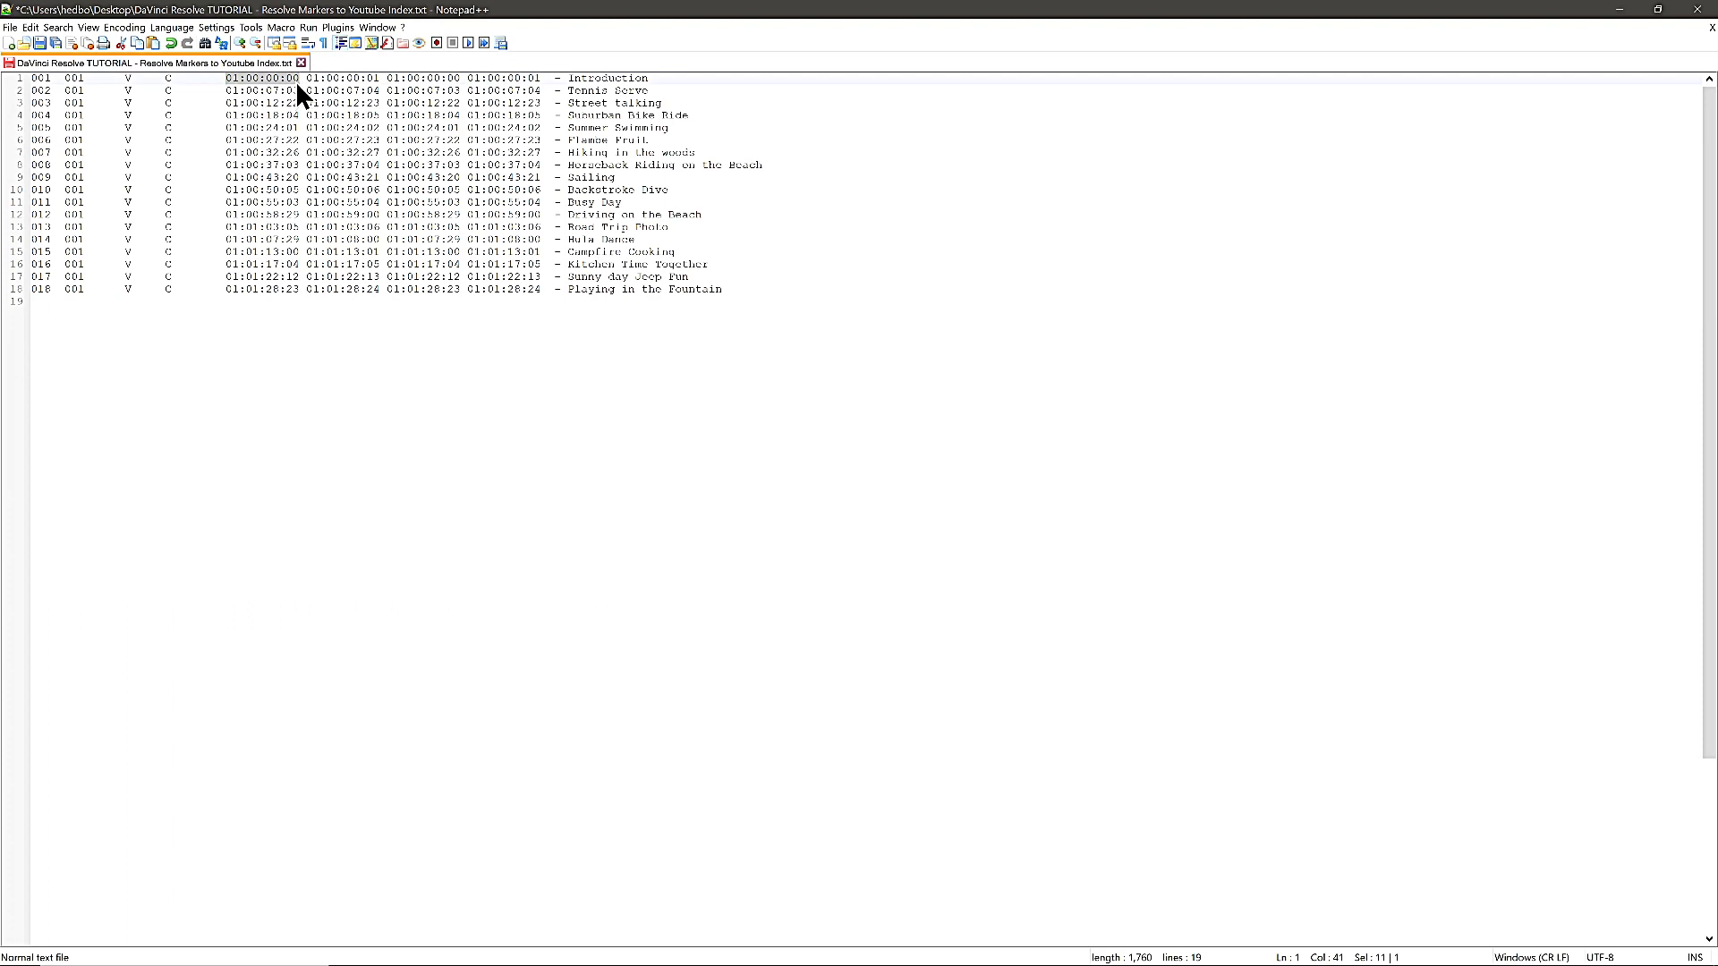
{"action": "left_click_drag", "start_coordinate": [246, 79], "coordinate": [279, 79]}
{"action": "key", "text": "Home"}
{"action": "left_click_drag", "start_coordinate": [31, 81], "coordinate": [246, 296]}
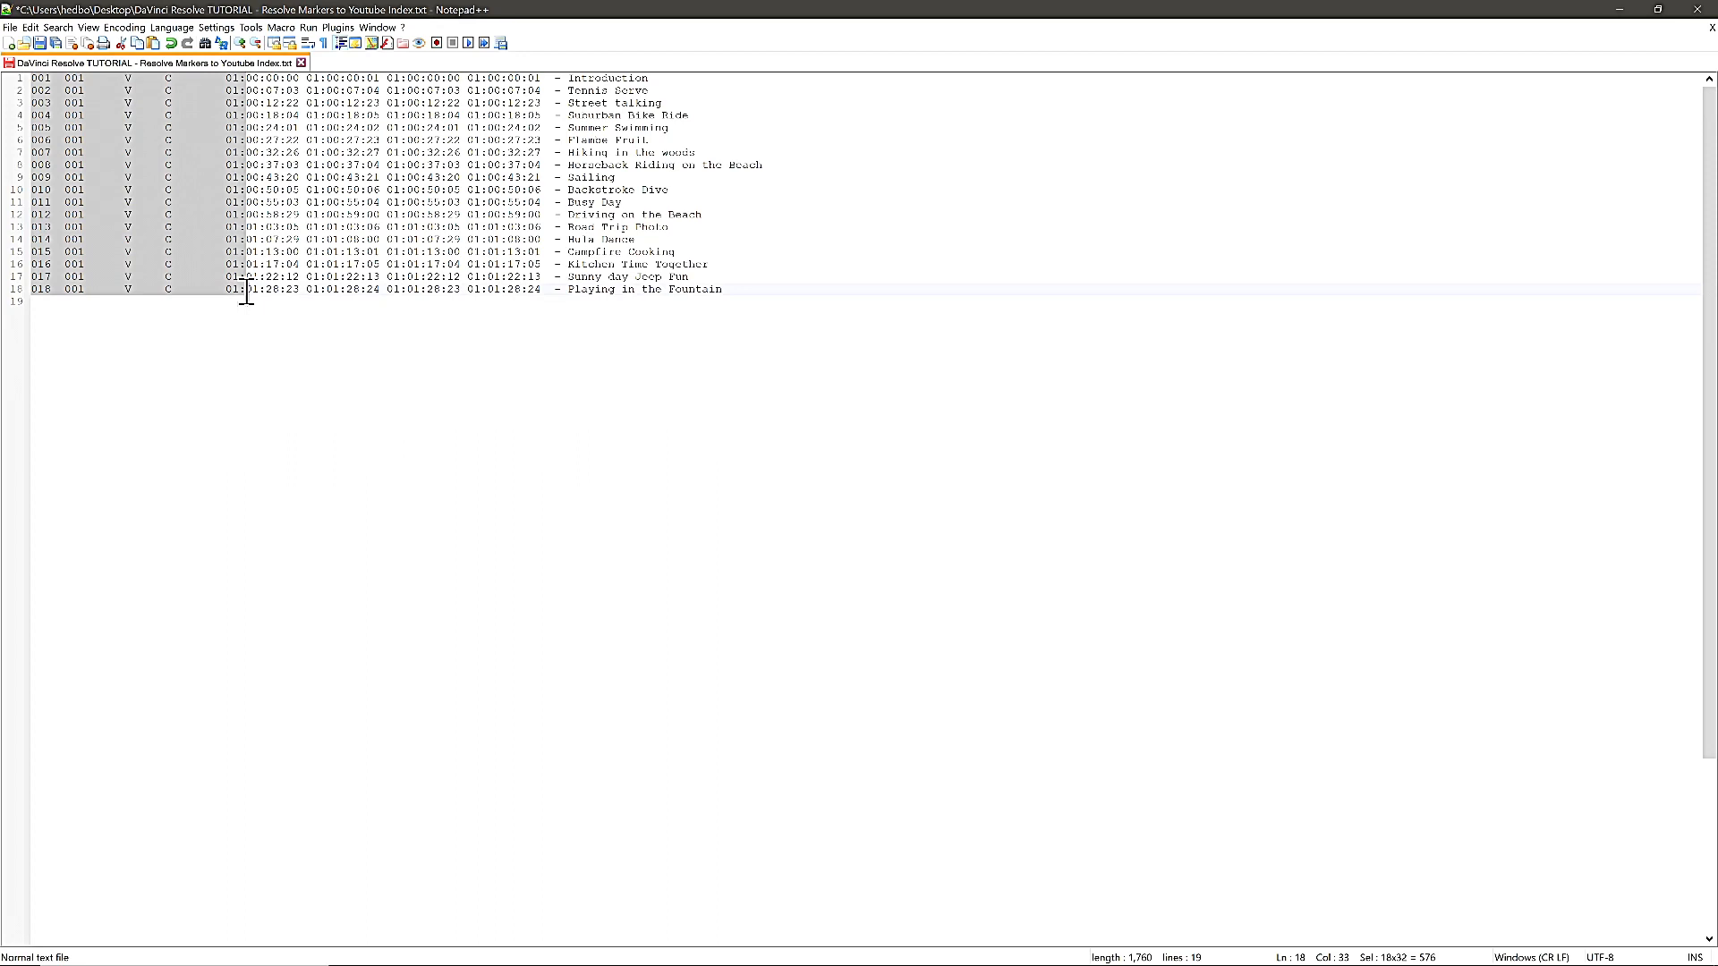
{"action": "key", "text": "Delete"}
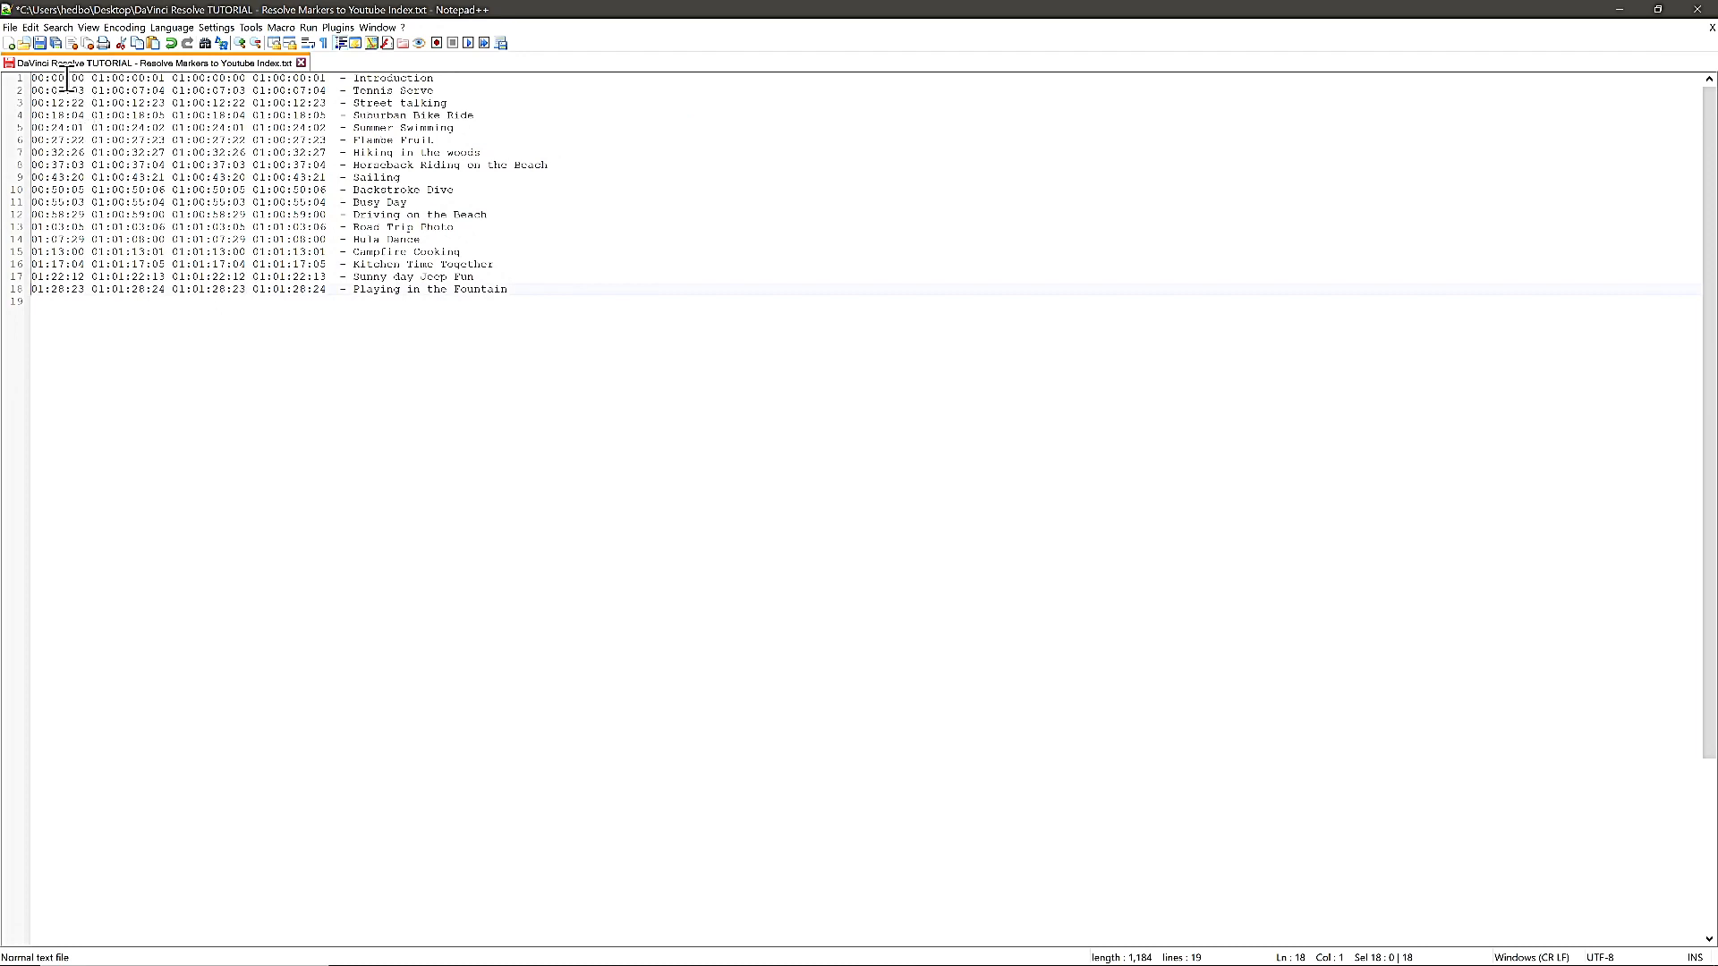
{"action": "left_click_drag", "start_coordinate": [68, 83], "coordinate": [333, 291]}
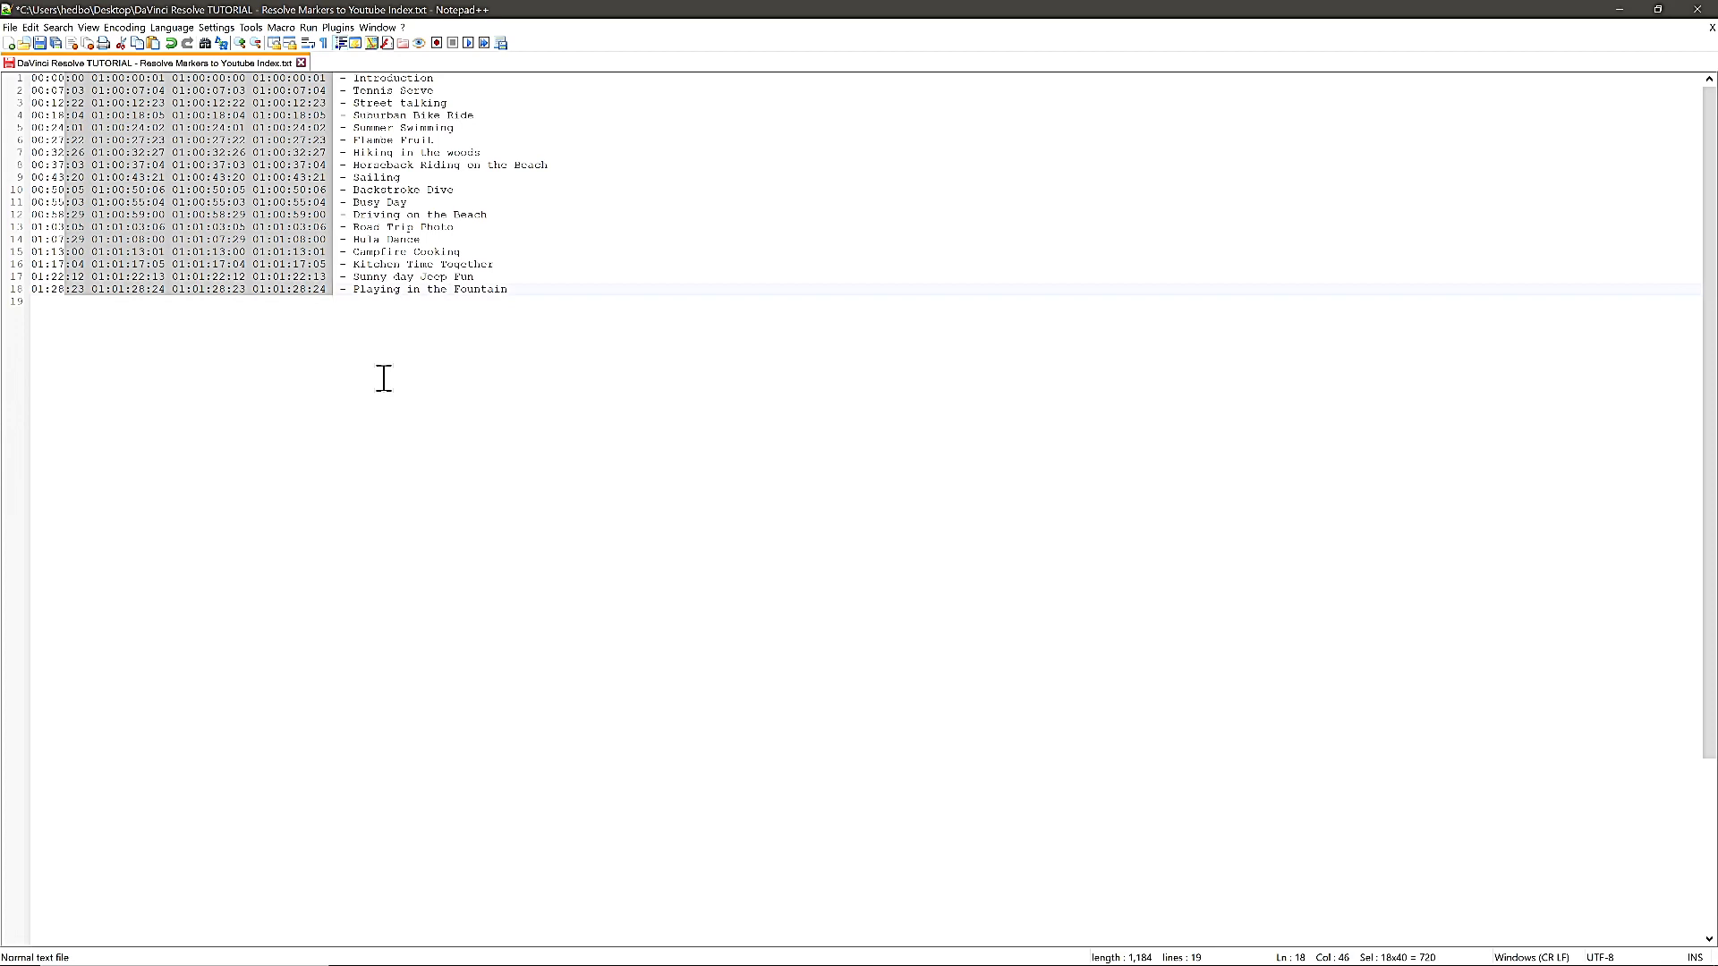
{"action": "key", "text": "Delete"}
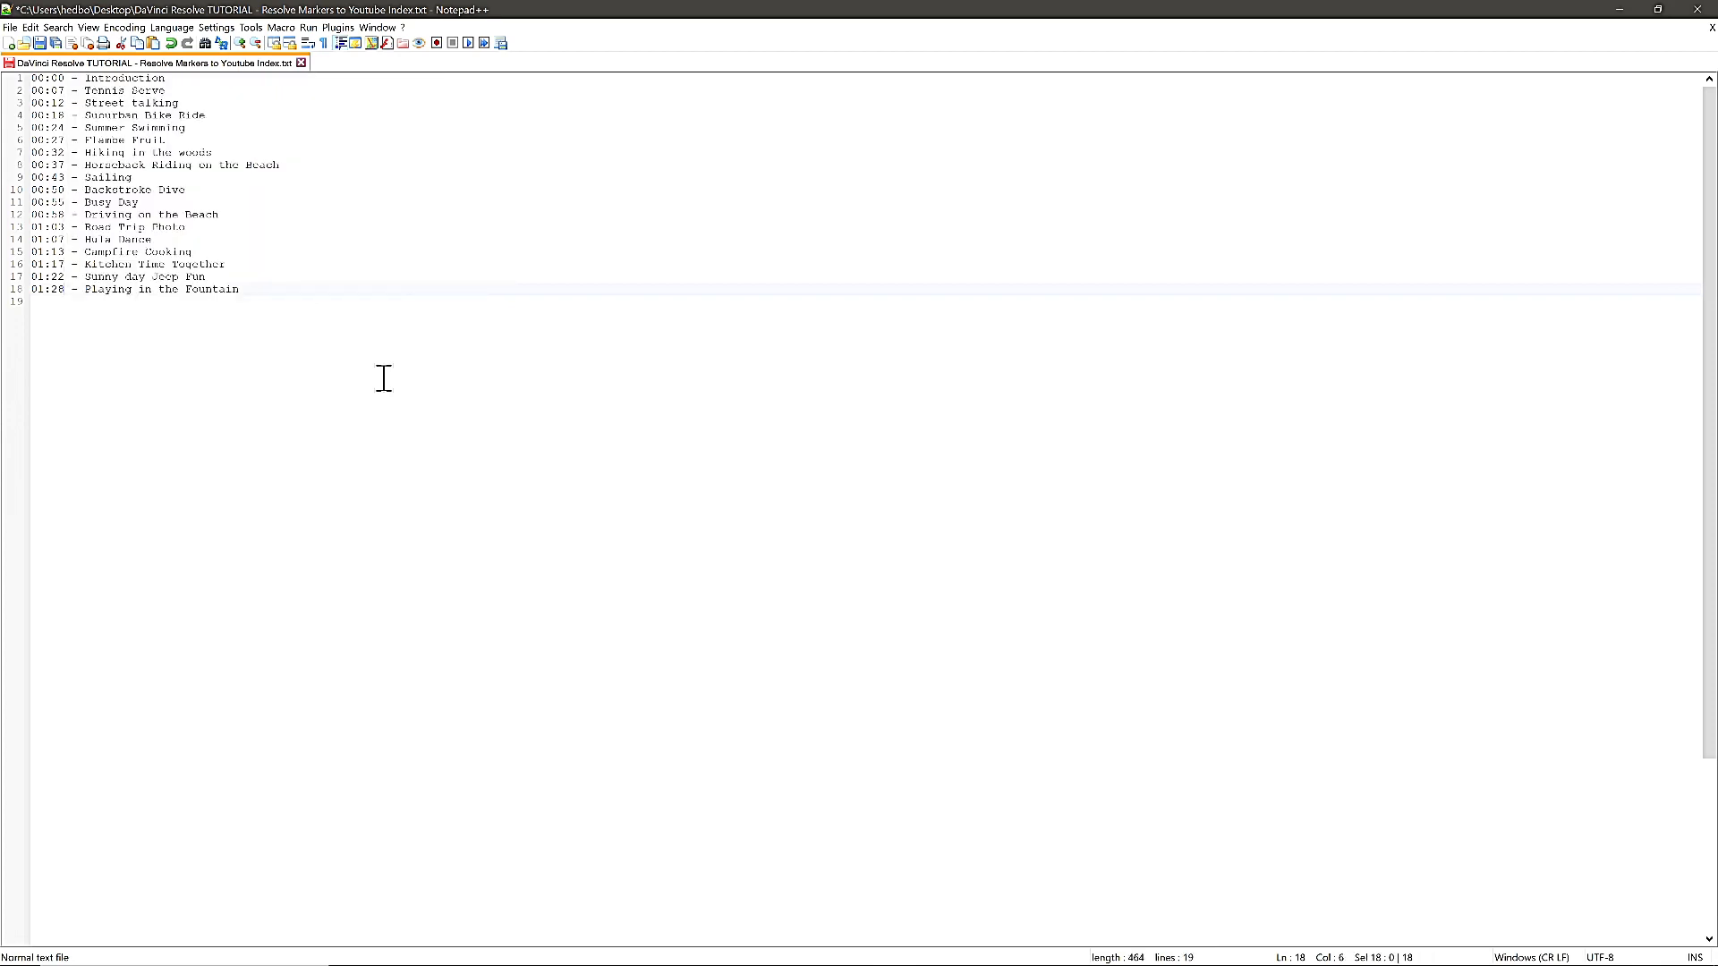
Copy the entire cleaned chapter index to the clipboard and clear the selection.
{"action": "key", "text": "ctrl+a"}
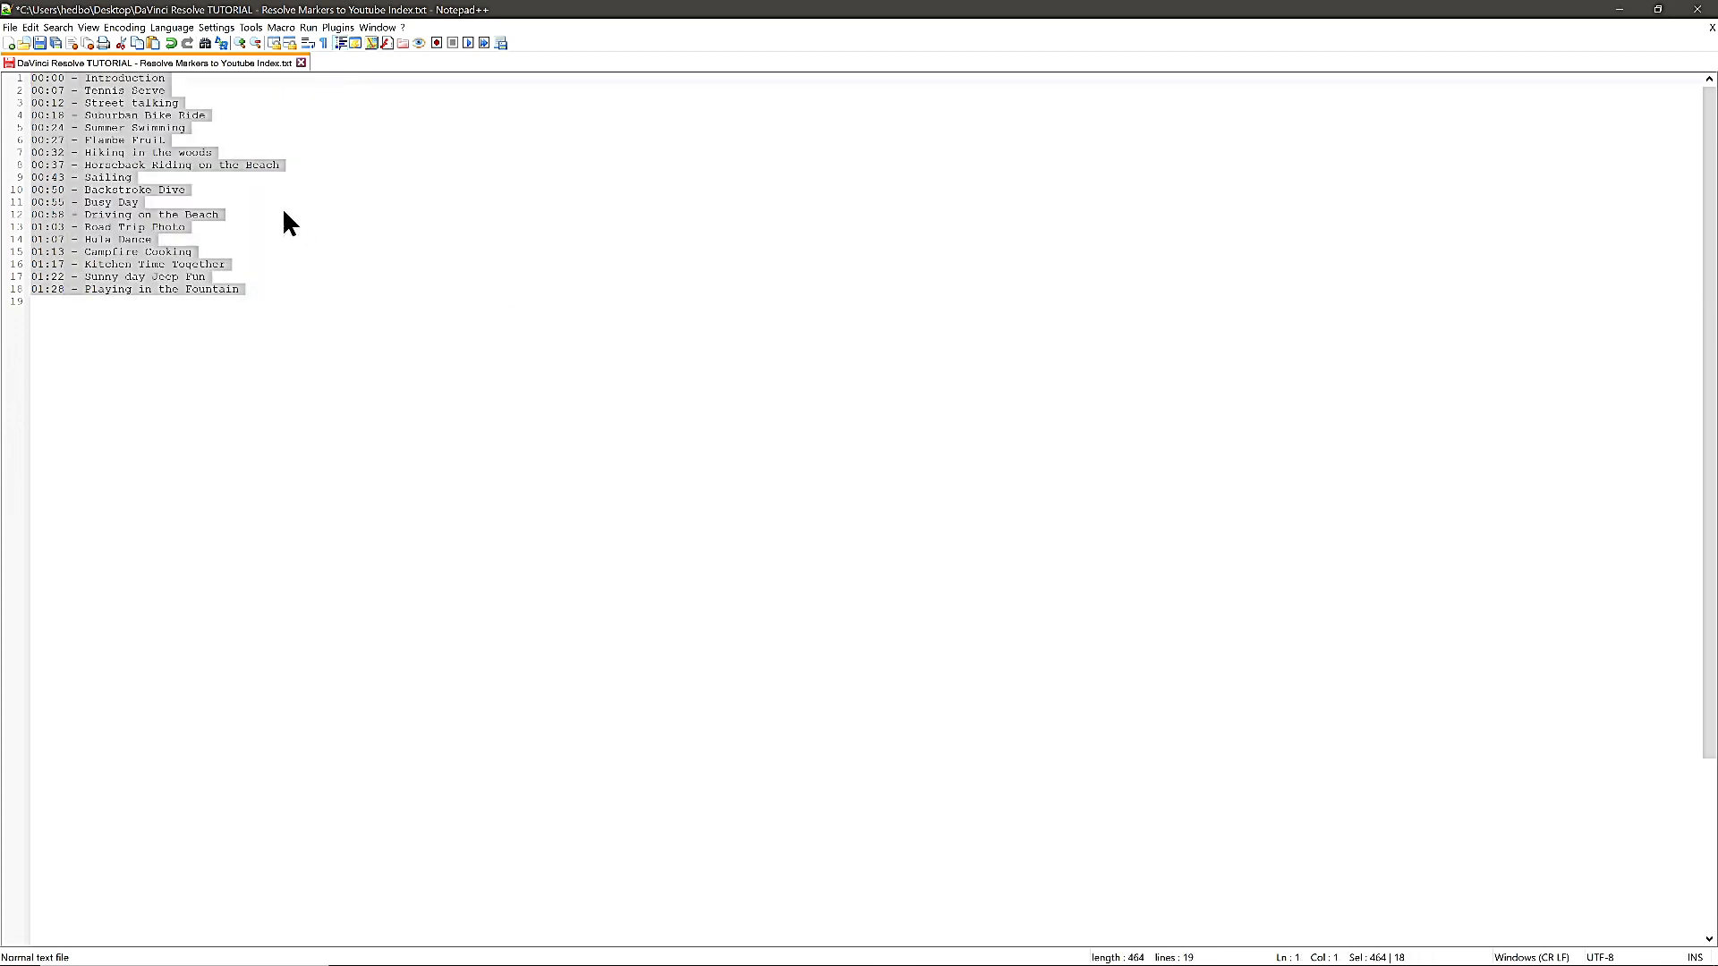
{"action": "left_click", "coordinate": [31, 27]}
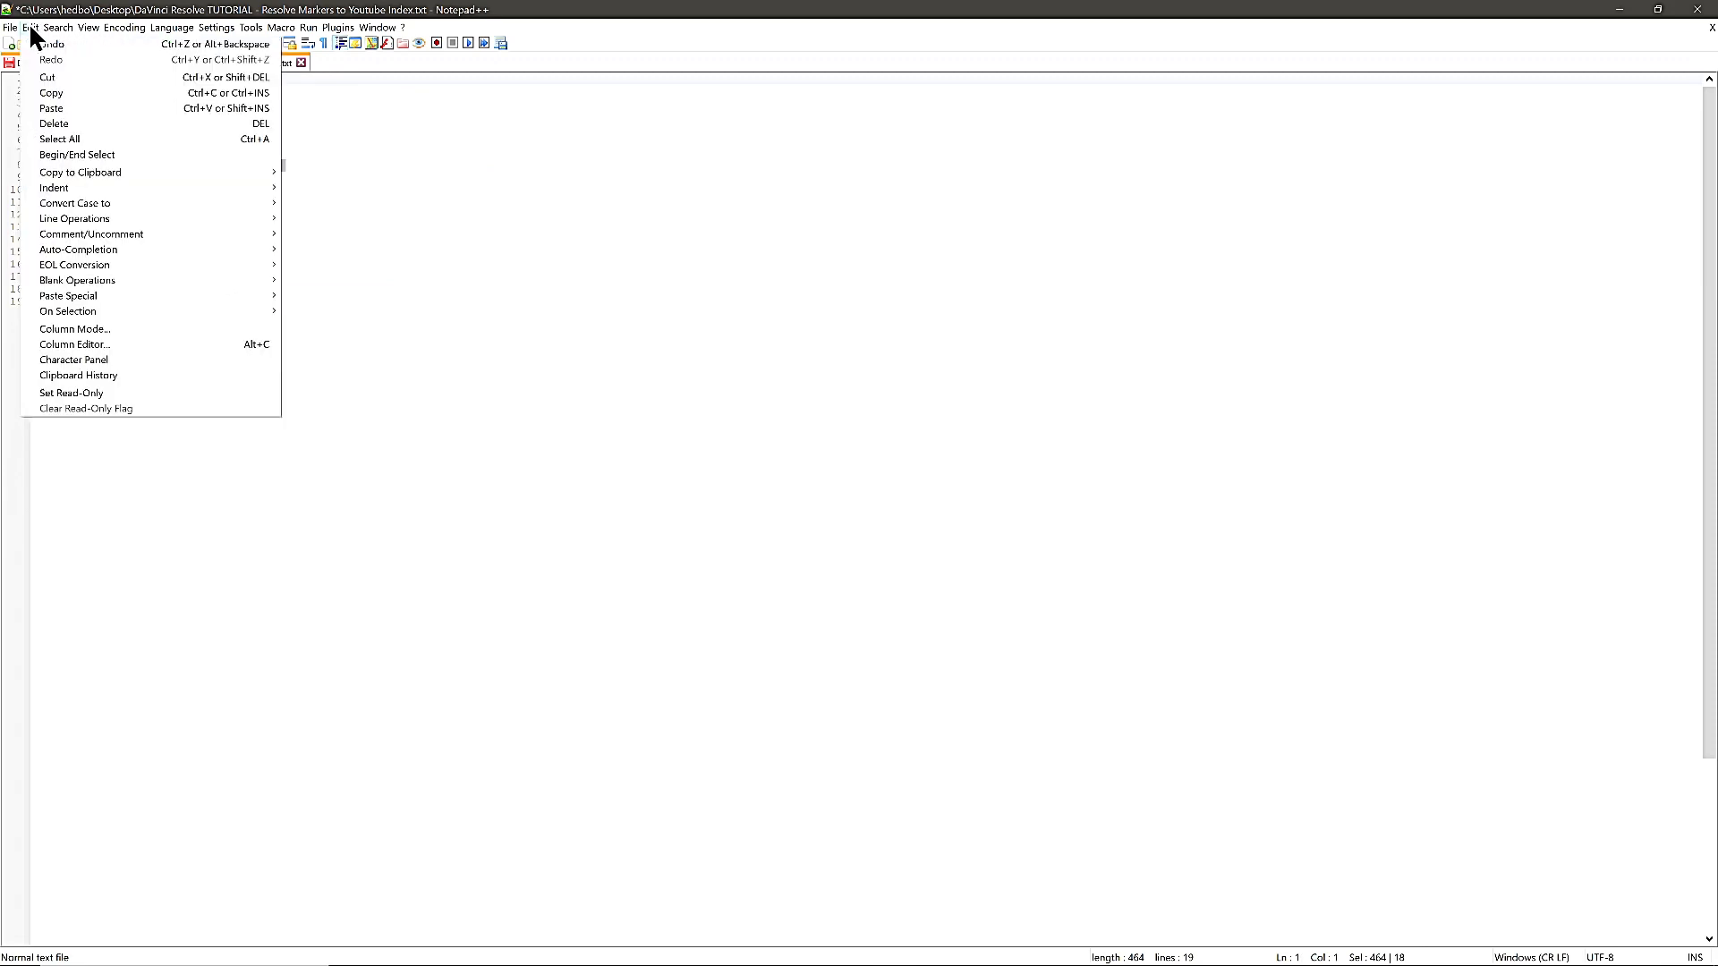
{"action": "left_click", "coordinate": [51, 93]}
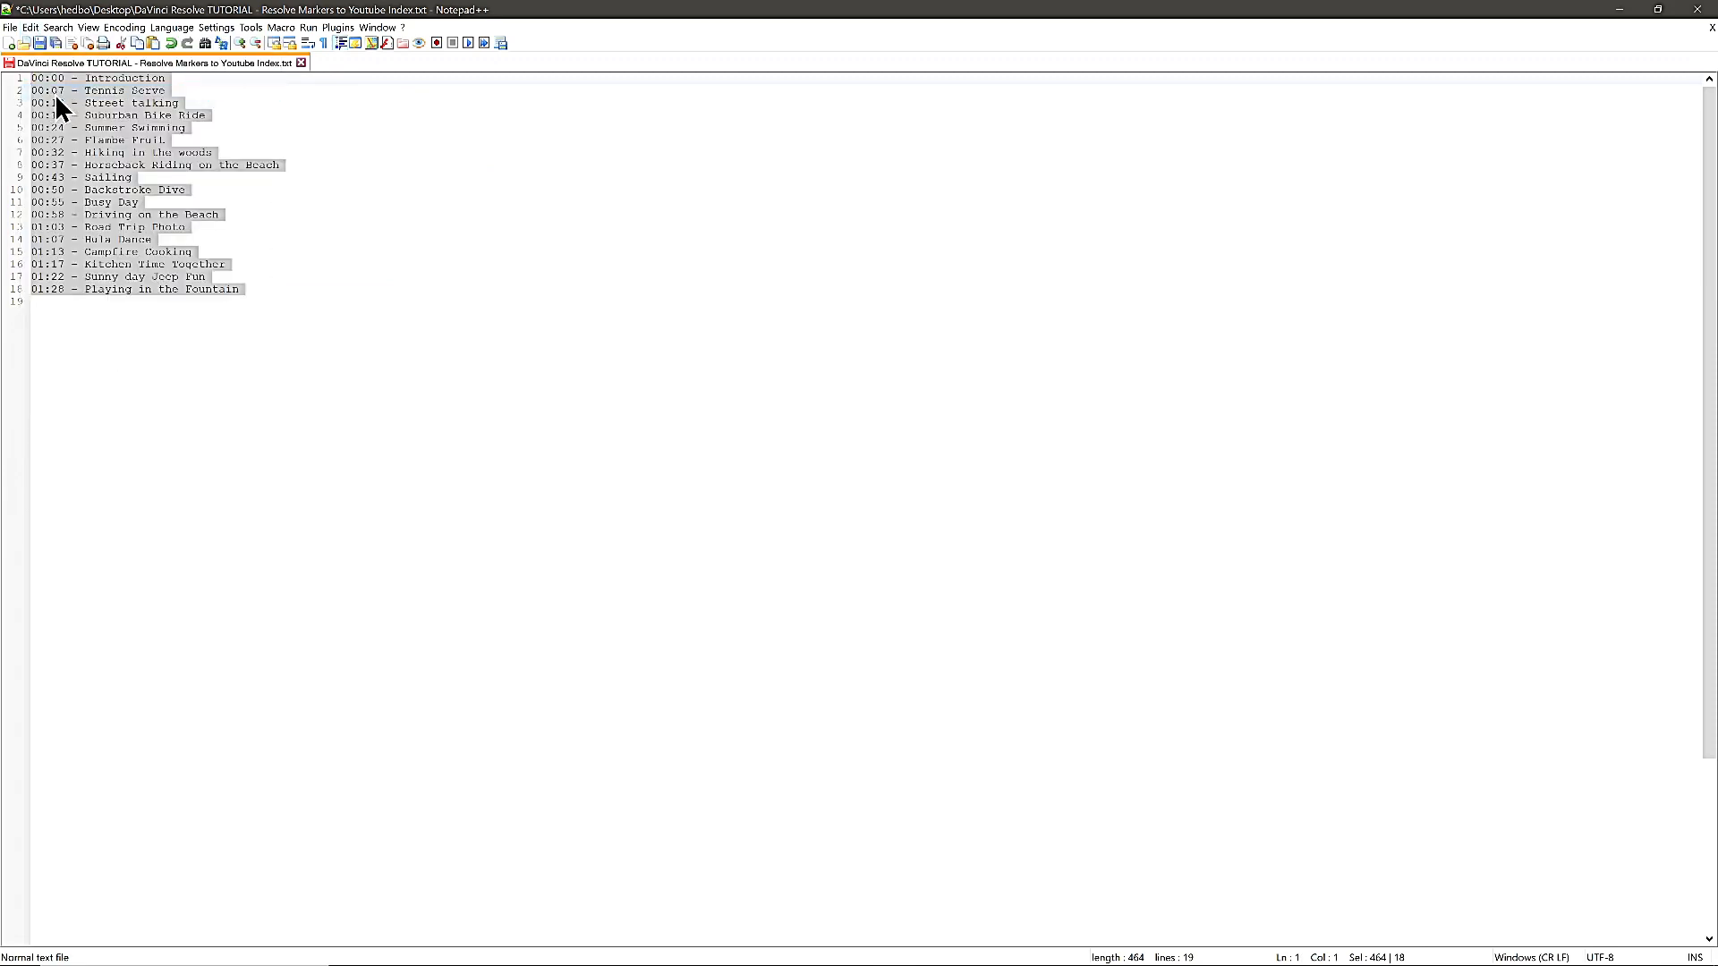
{"action": "left_click", "coordinate": [274, 300]}
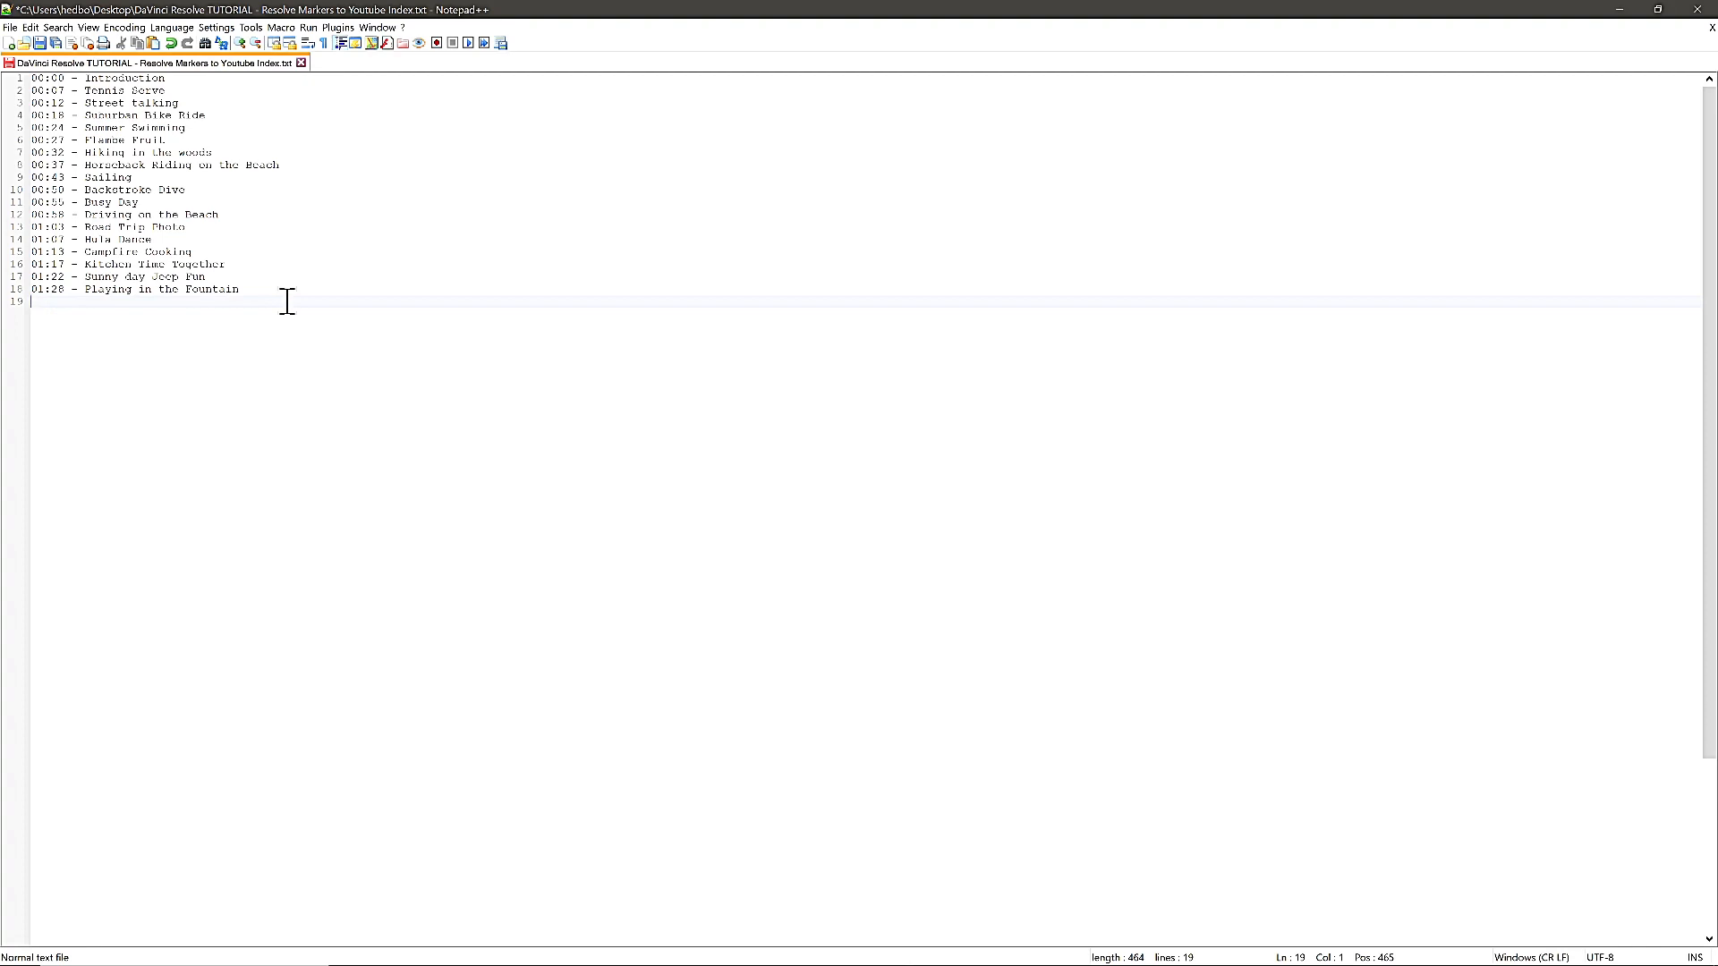
Save the currently recorded macro under the name Tutorial without a keyboard shortcut.
{"action": "left_click", "coordinate": [278, 26]}
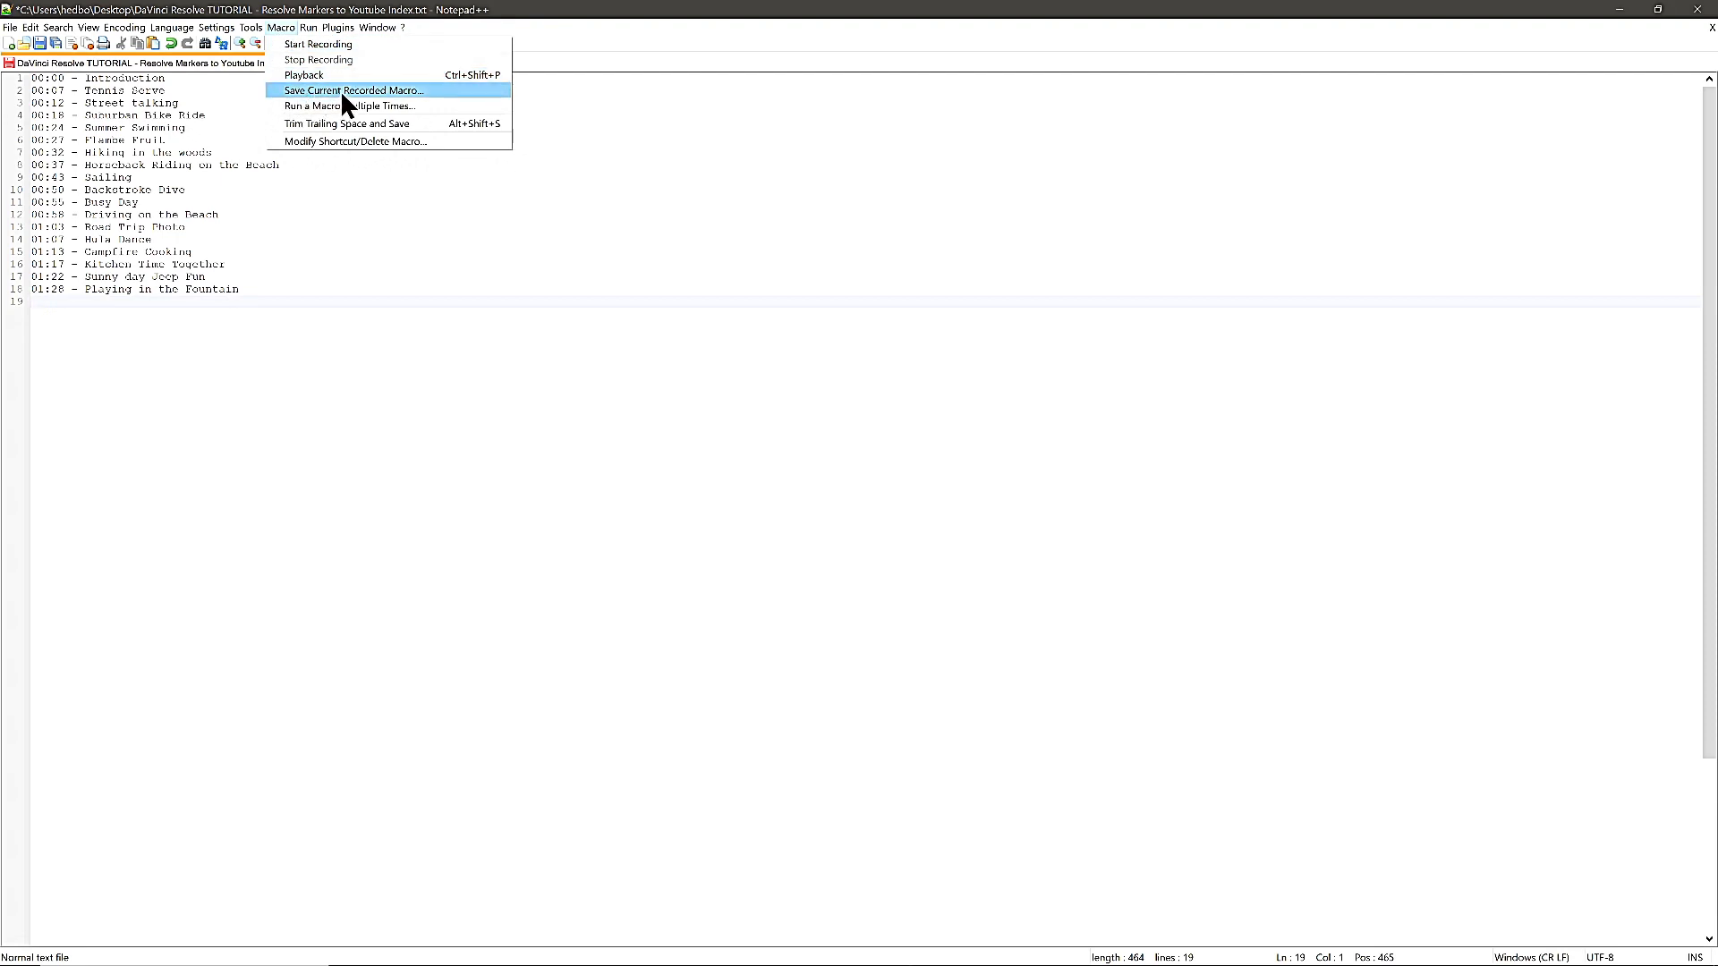
{"action": "left_click", "coordinate": [373, 90]}
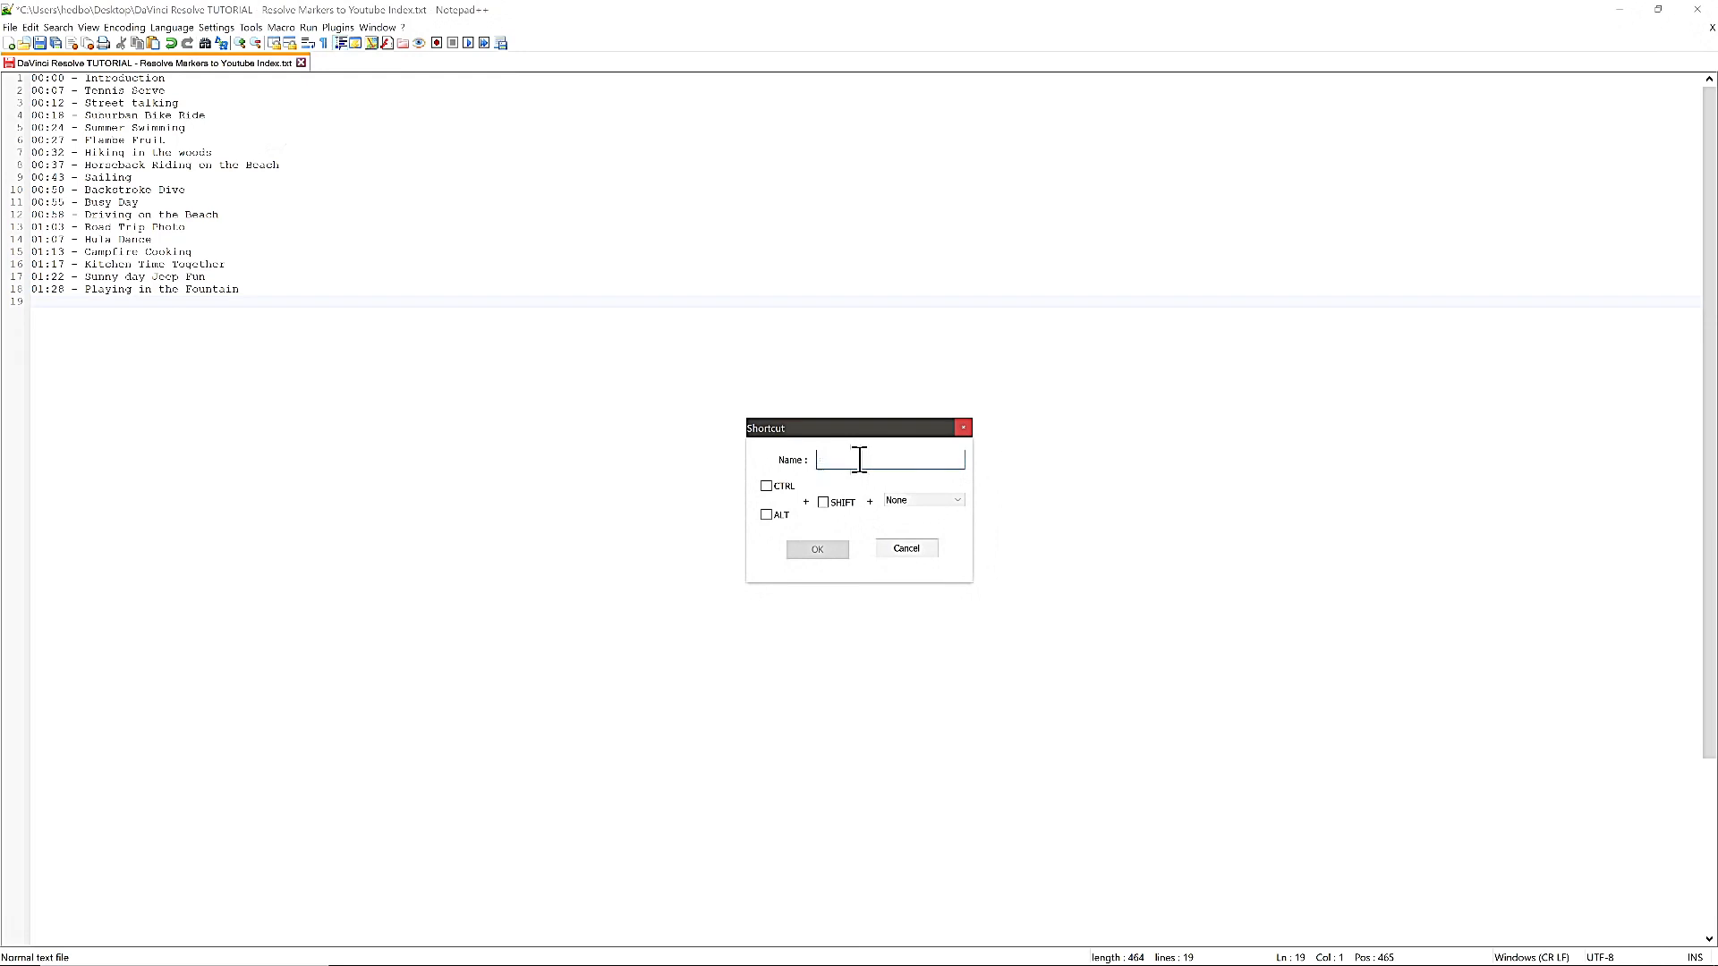
{"action": "type", "text": "Tutorial"}
{"action": "left_click", "coordinate": [817, 550]}
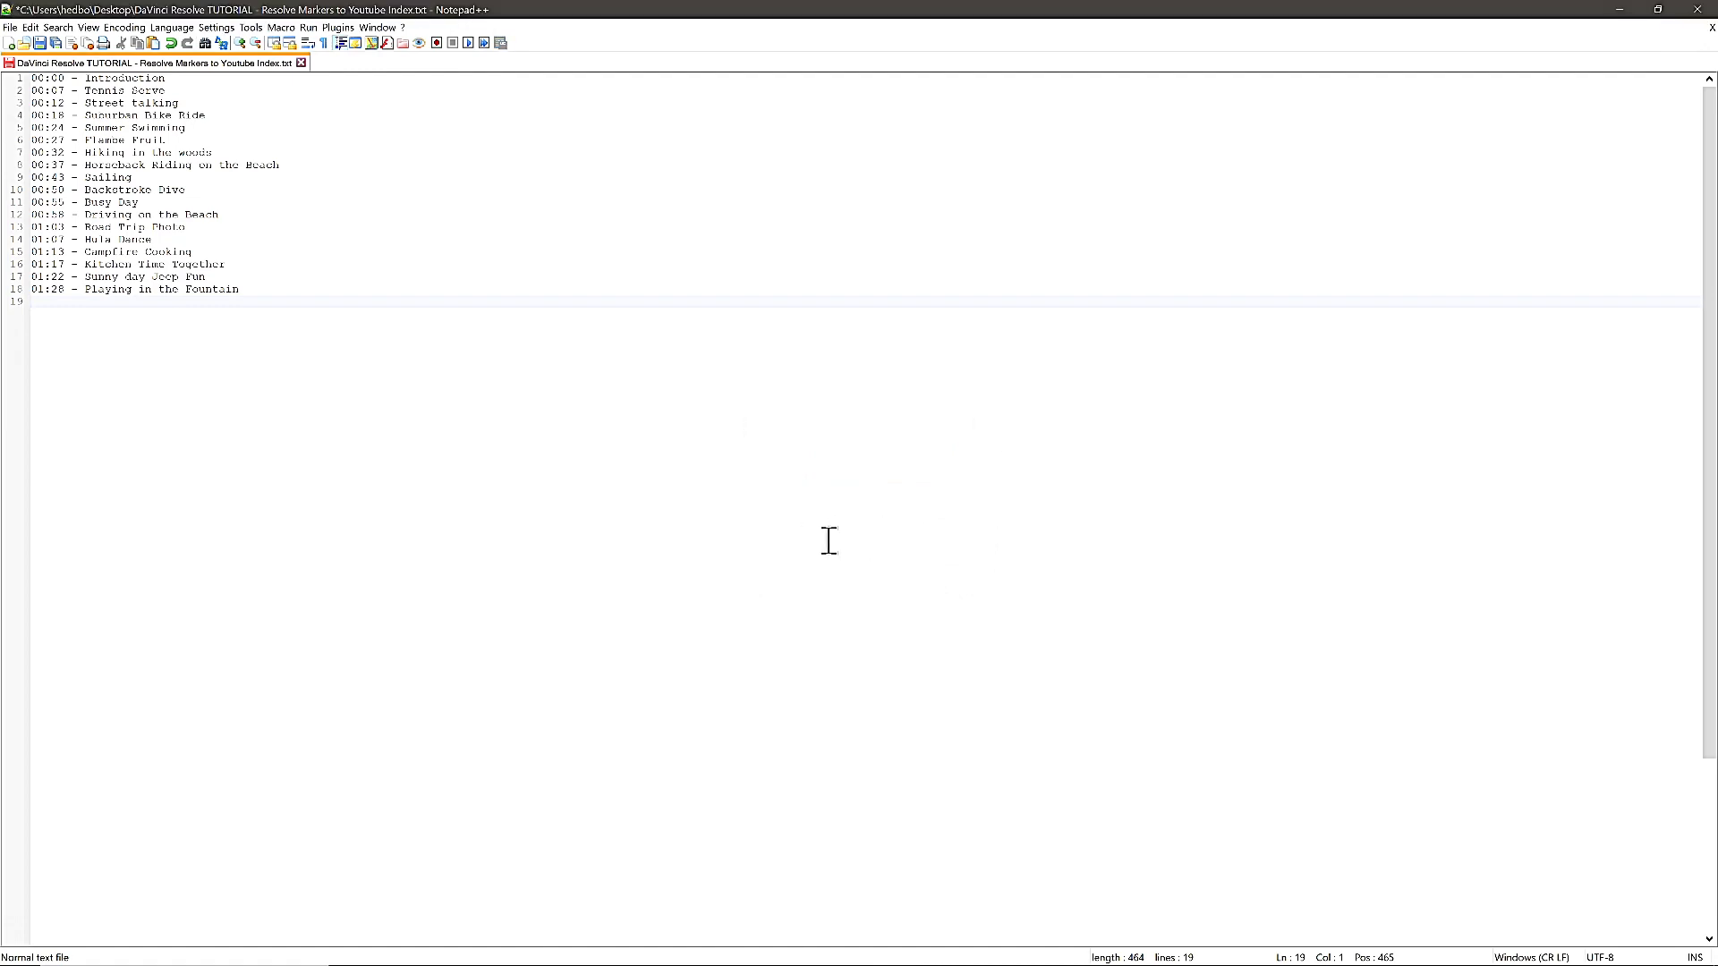
Review the saved Tutorial macro's name and shortcut settings, accept them as they are, and request deletion of the macro.
{"action": "left_click", "coordinate": [282, 27]}
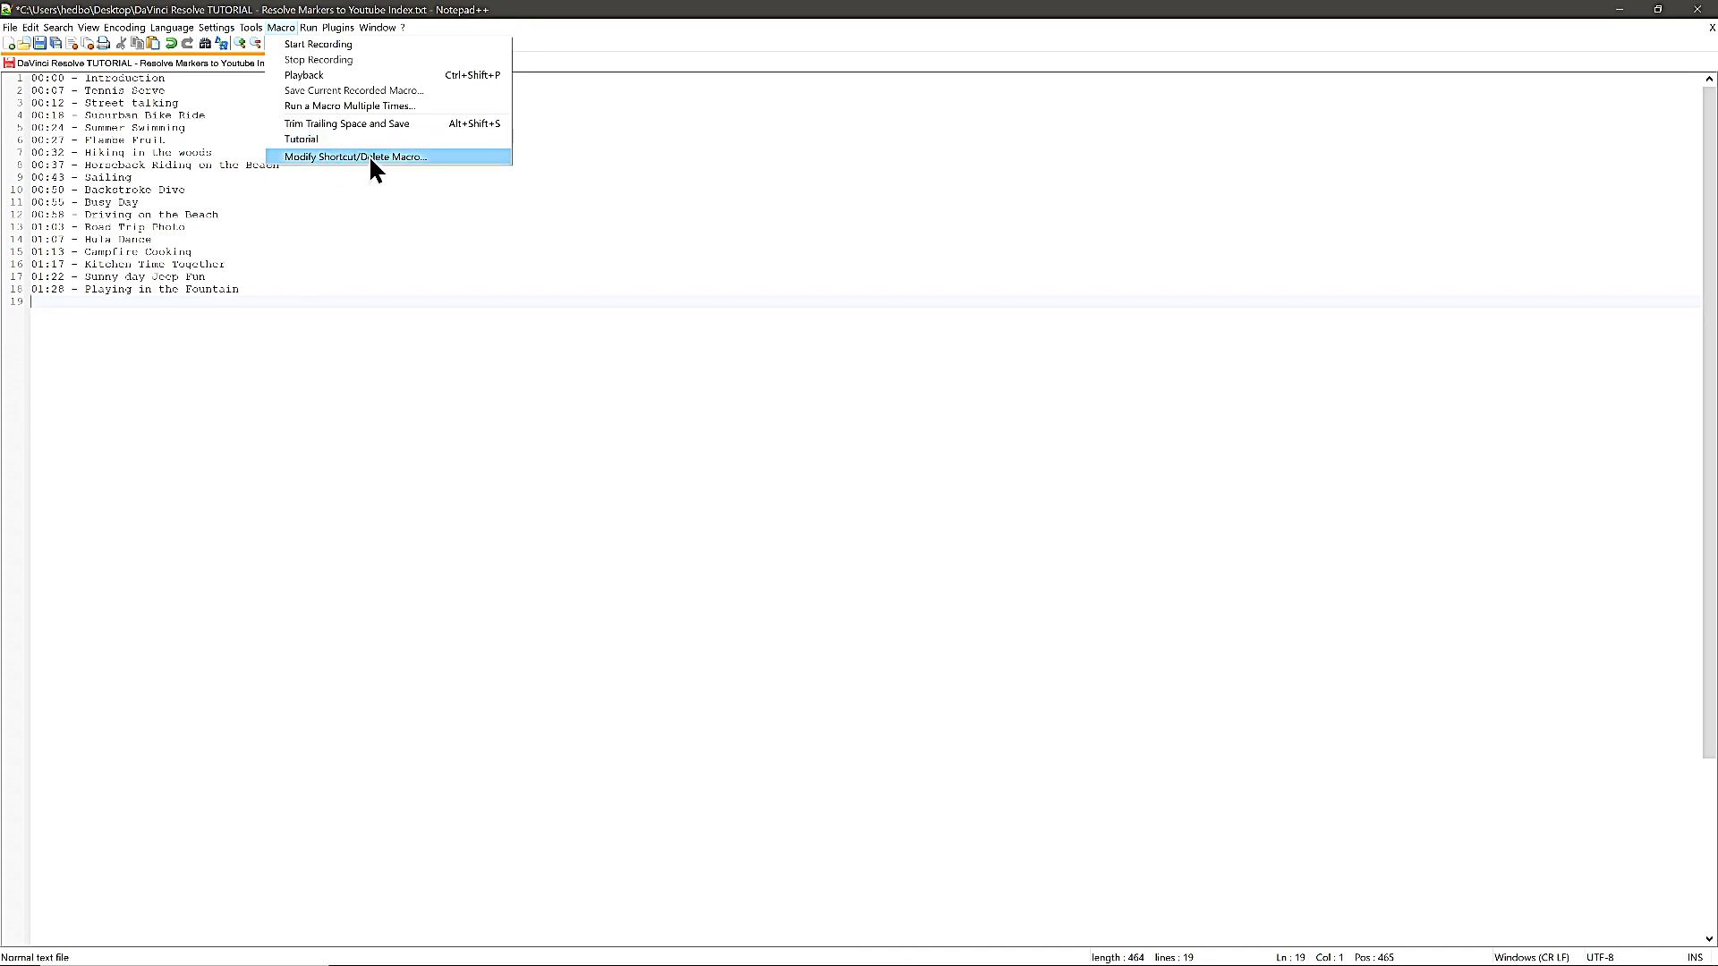
{"action": "left_click", "coordinate": [326, 159]}
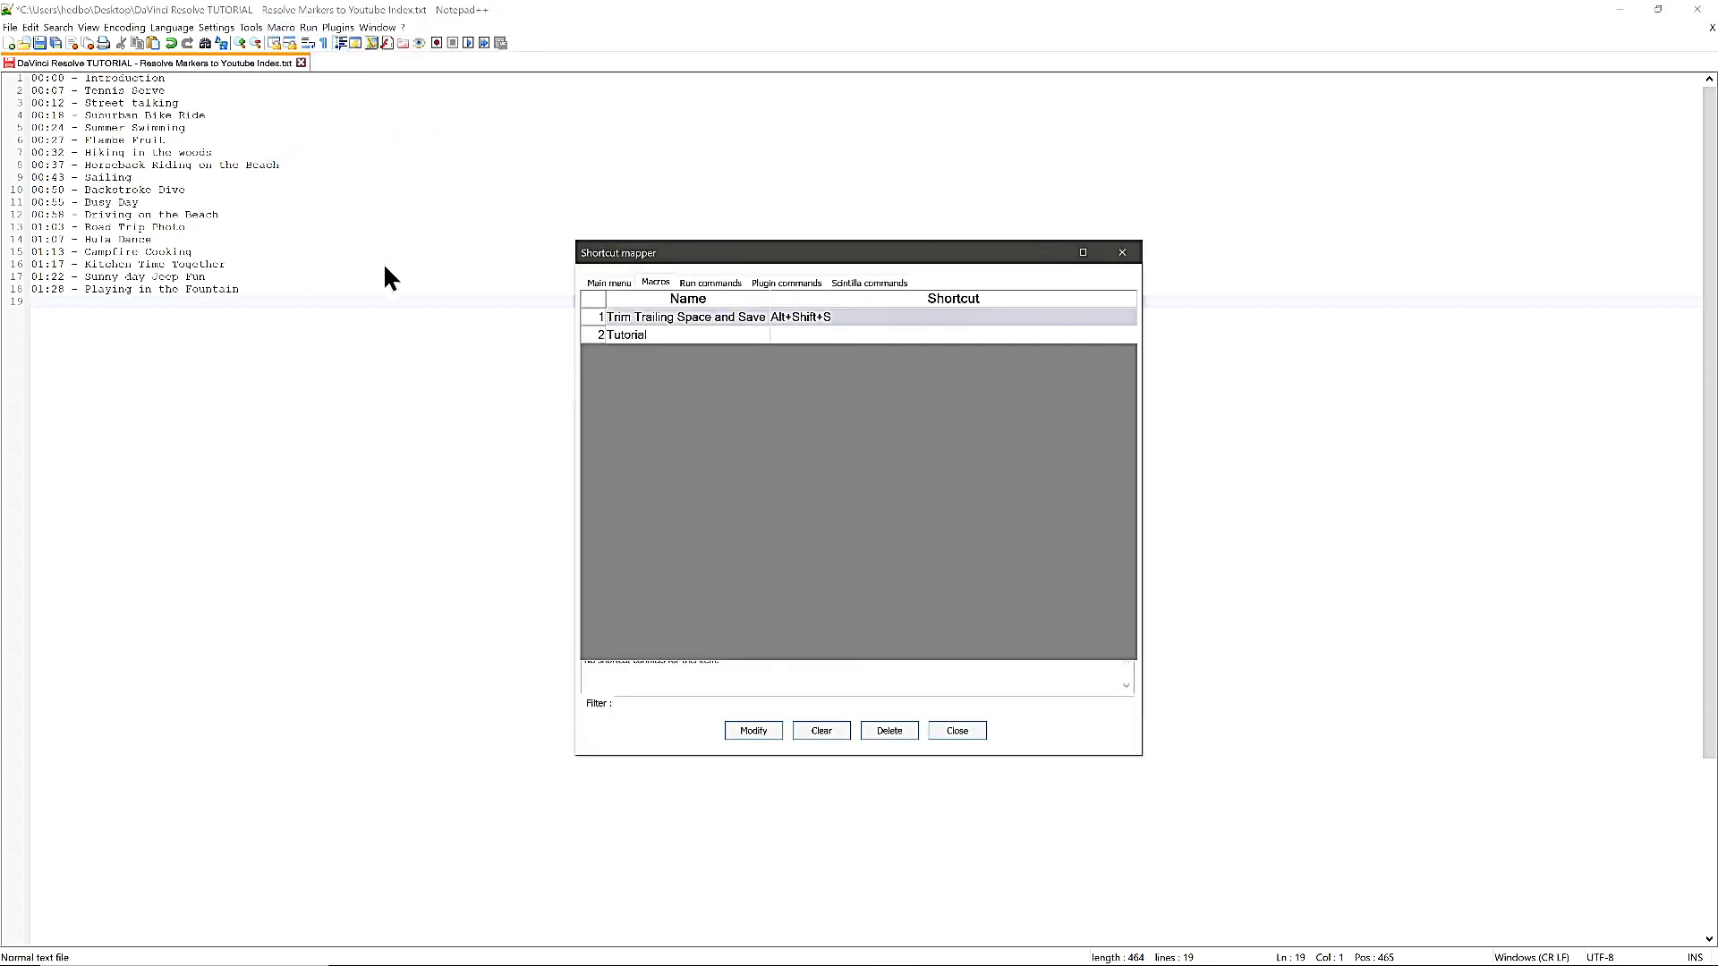
{"action": "left_click", "coordinate": [662, 337]}
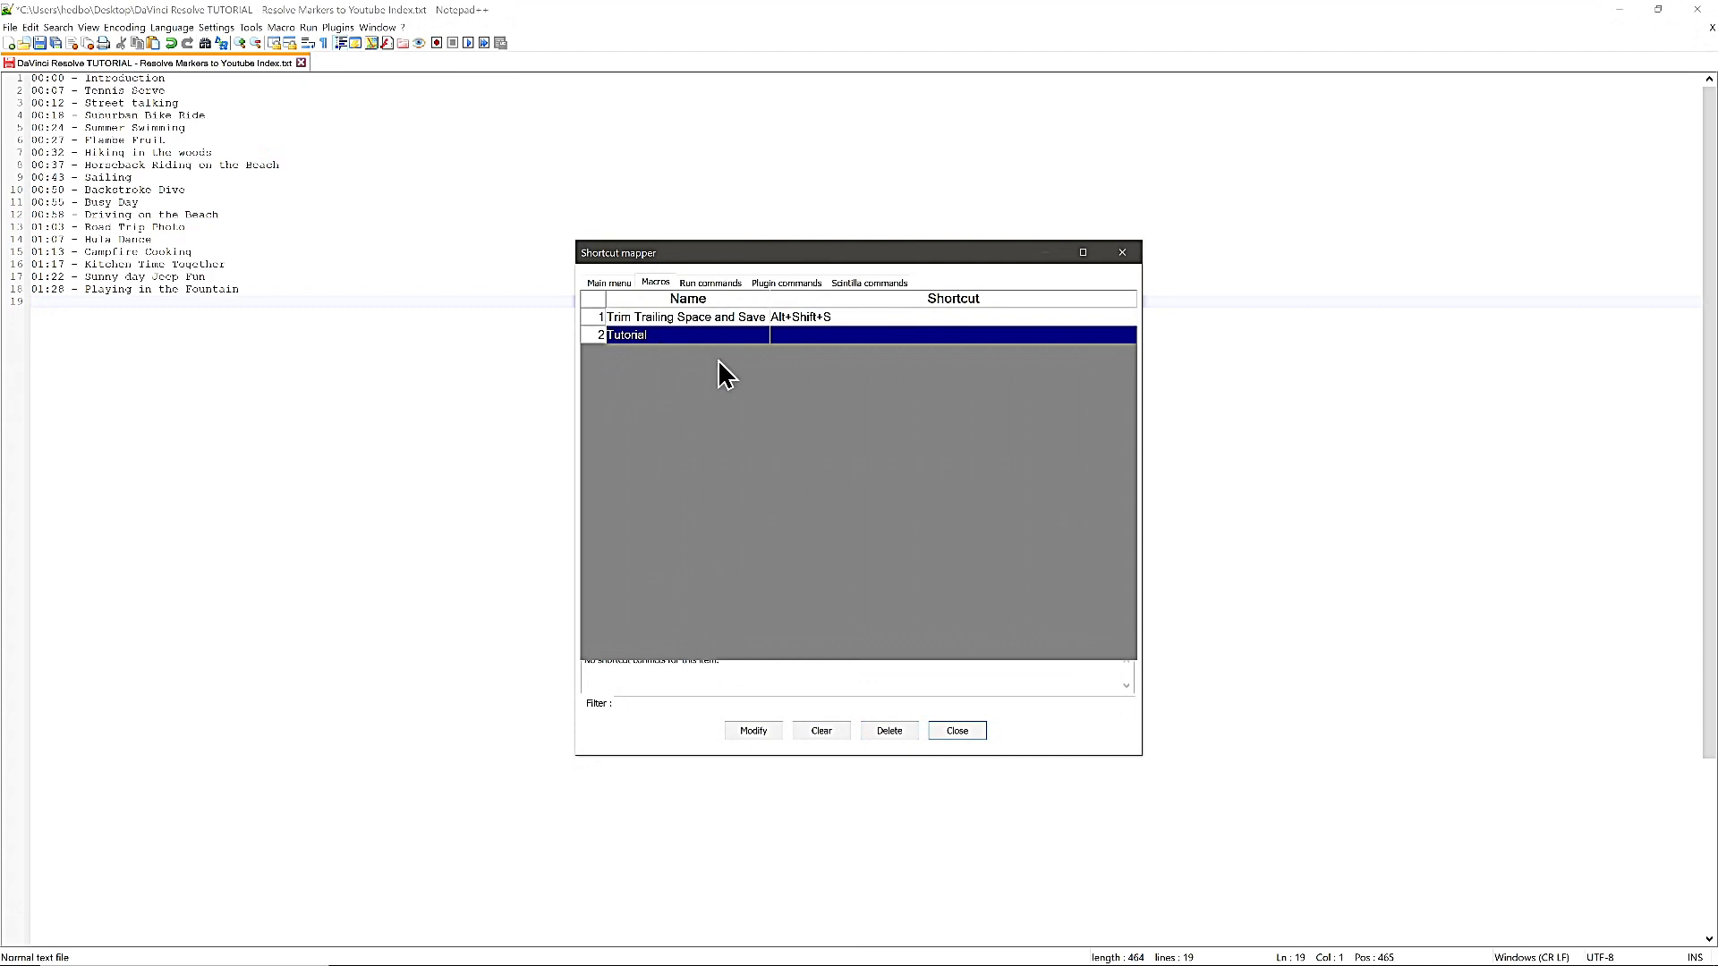
{"action": "left_click", "coordinate": [748, 728]}
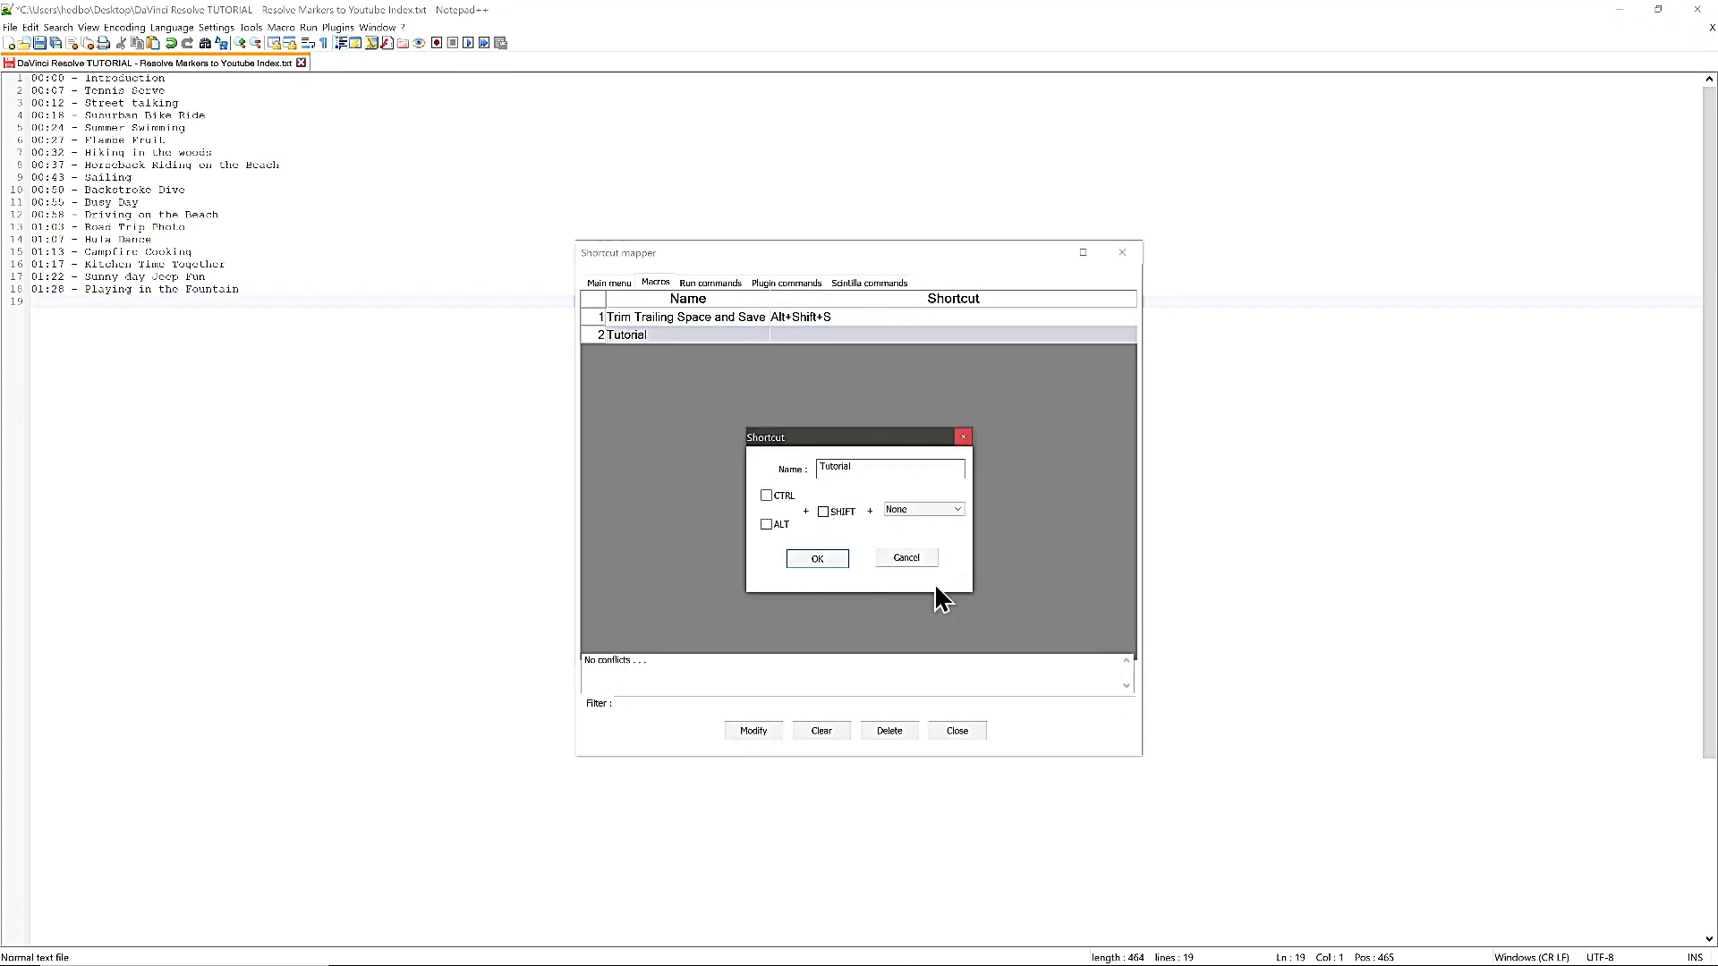
{"action": "left_click", "coordinate": [817, 558]}
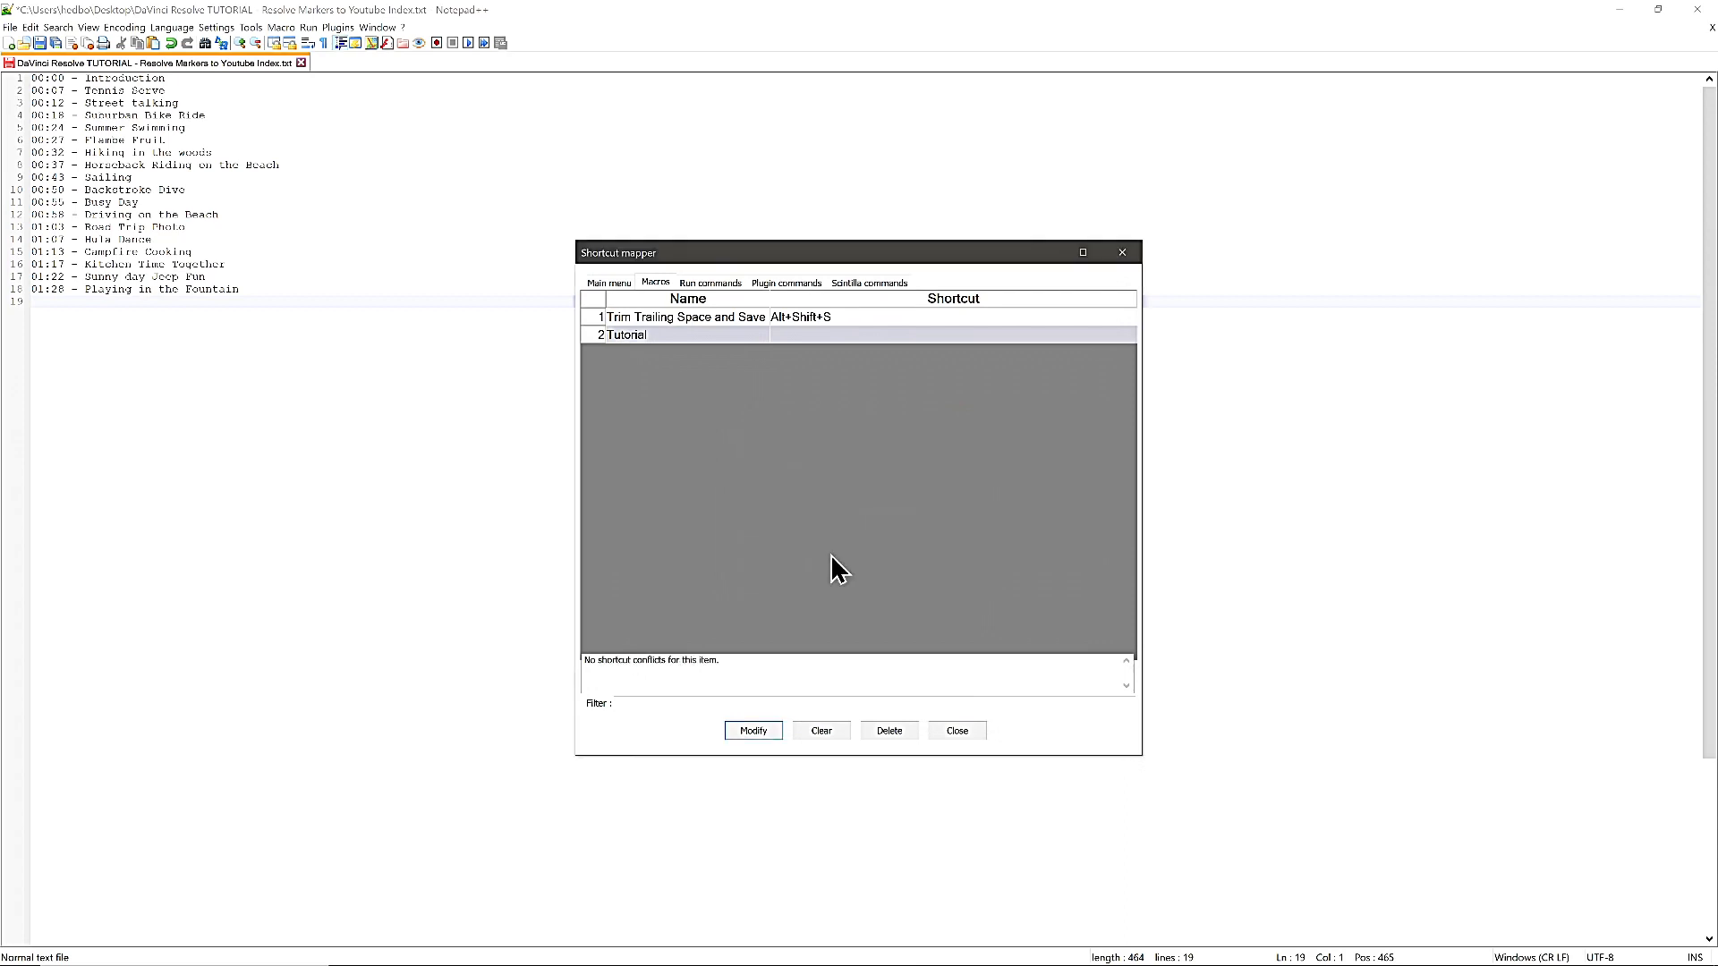
{"action": "left_click", "coordinate": [899, 730]}
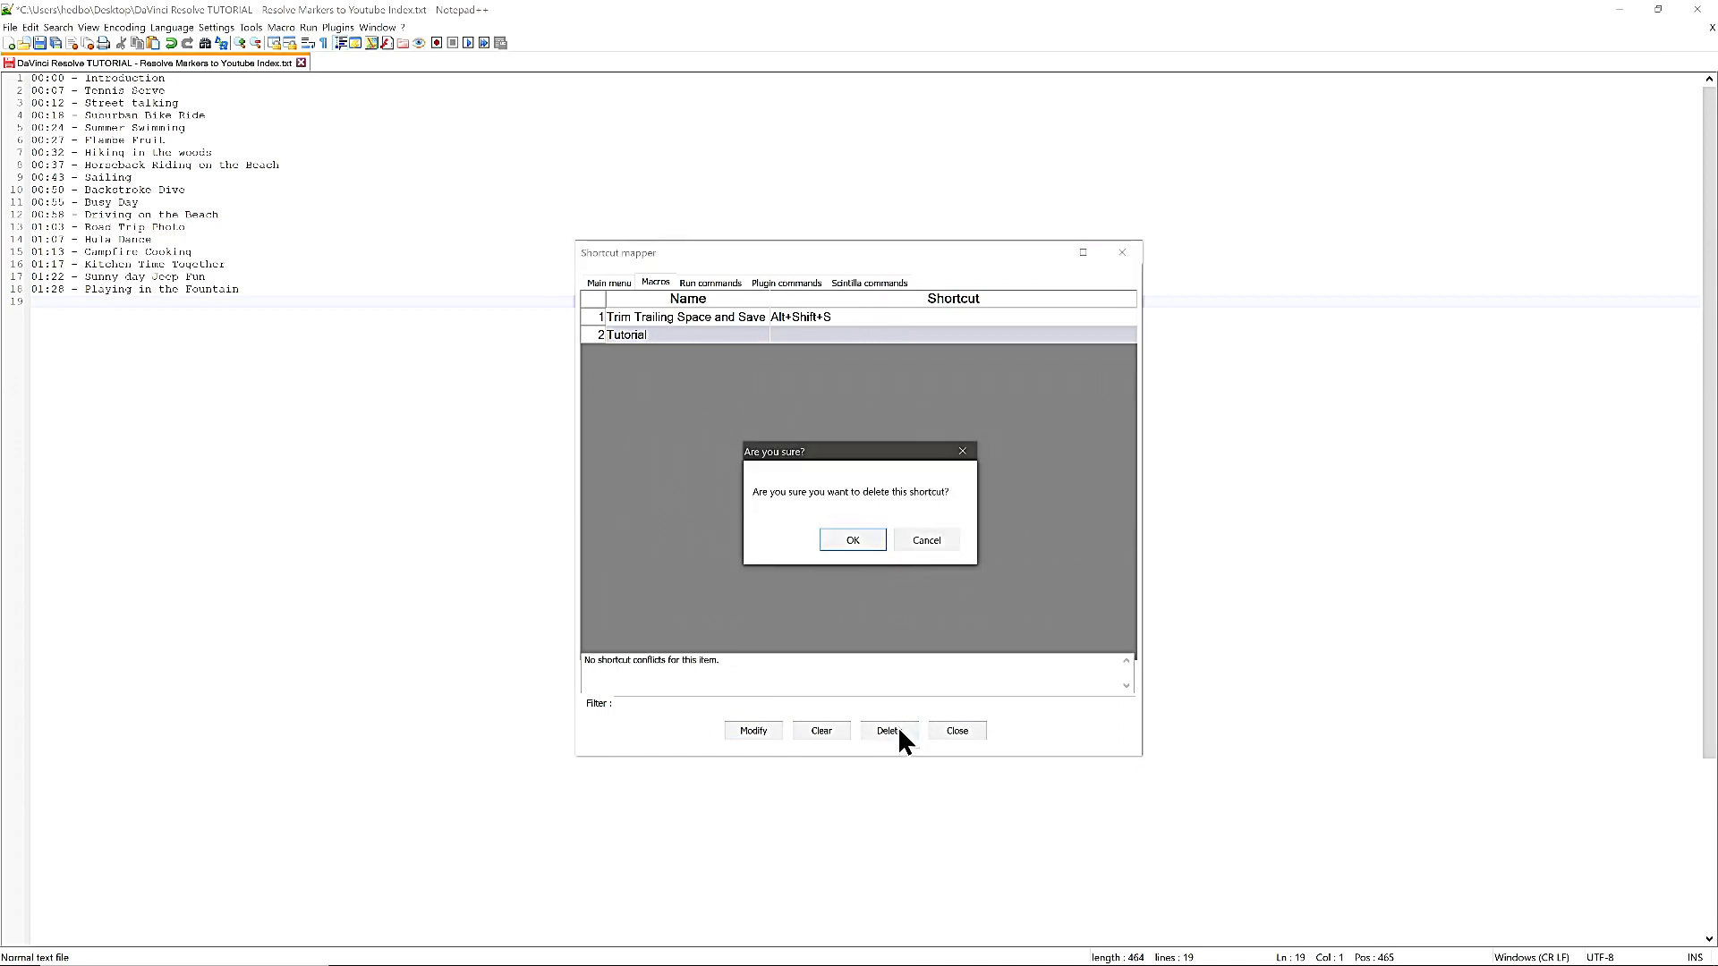